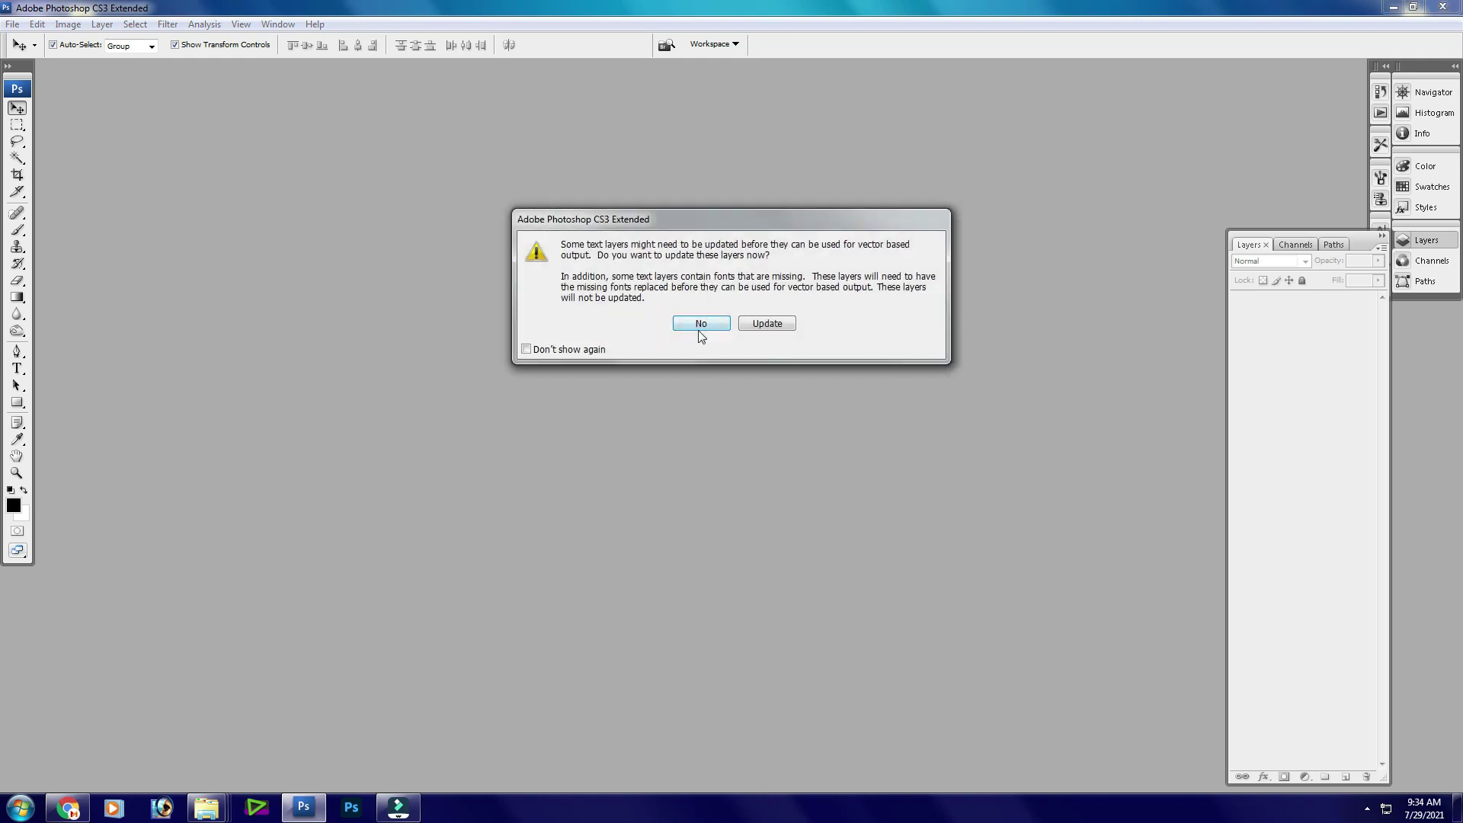
- Leave the text layers un-updated while opening 1.psd and maximize its document window
left_click(701, 324)
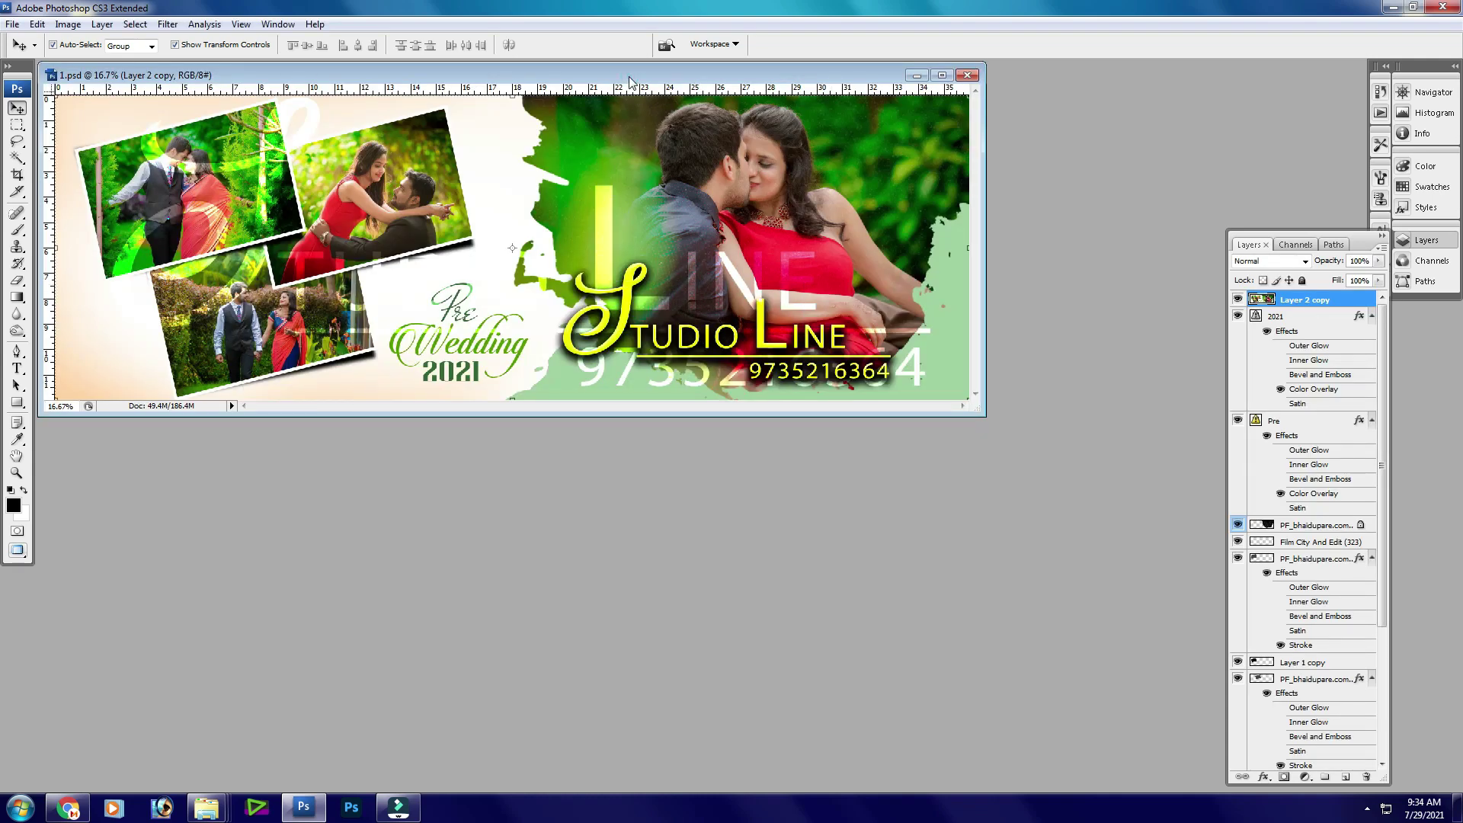
double_click(629, 76)
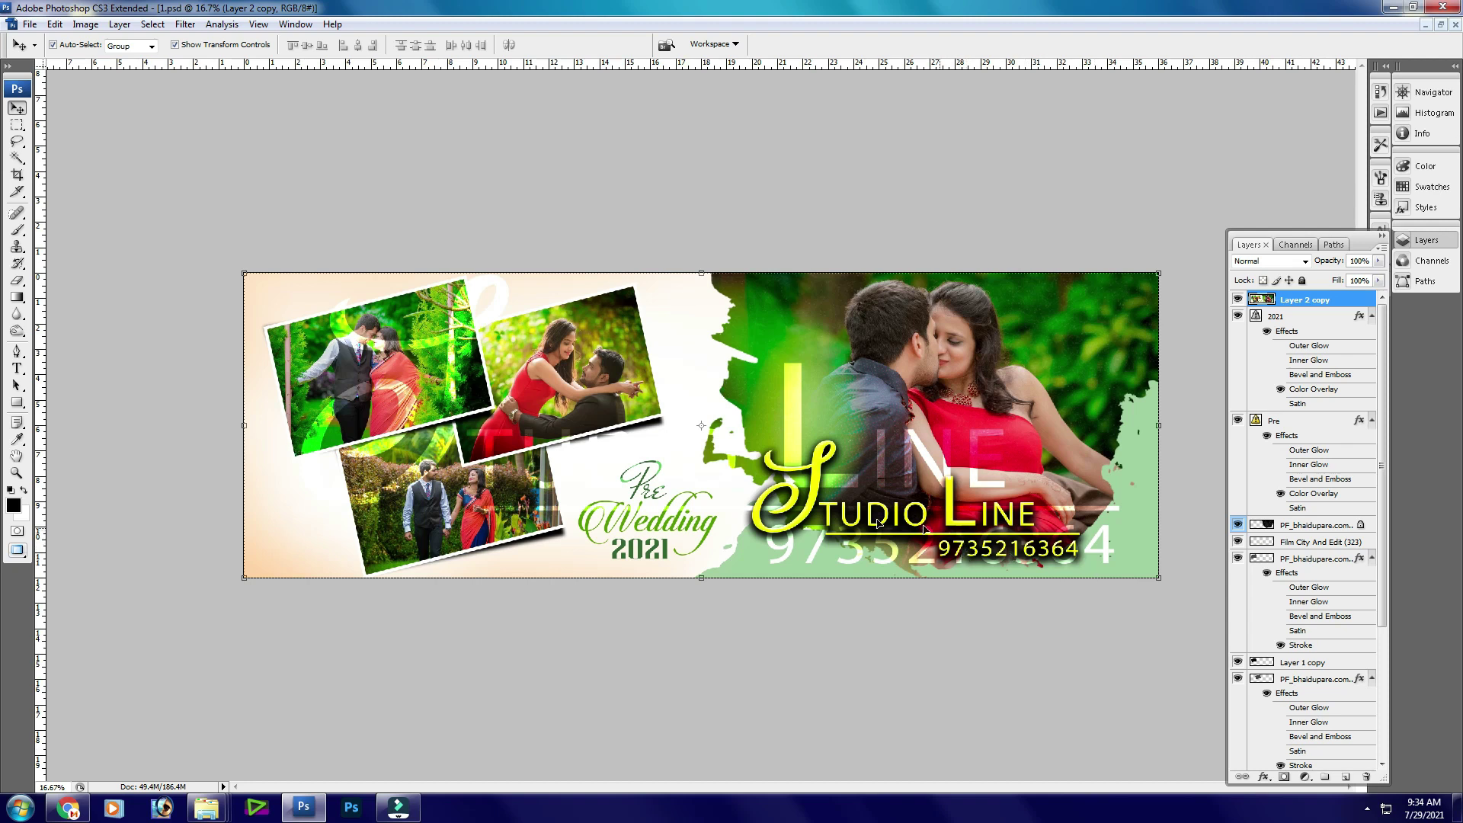
- Try moving the finished sample layer across the canvas and undo the move
left_click_drag(841, 525, 804, 458)
key("ctrl+alt+z")
key("ctrl+alt+z")
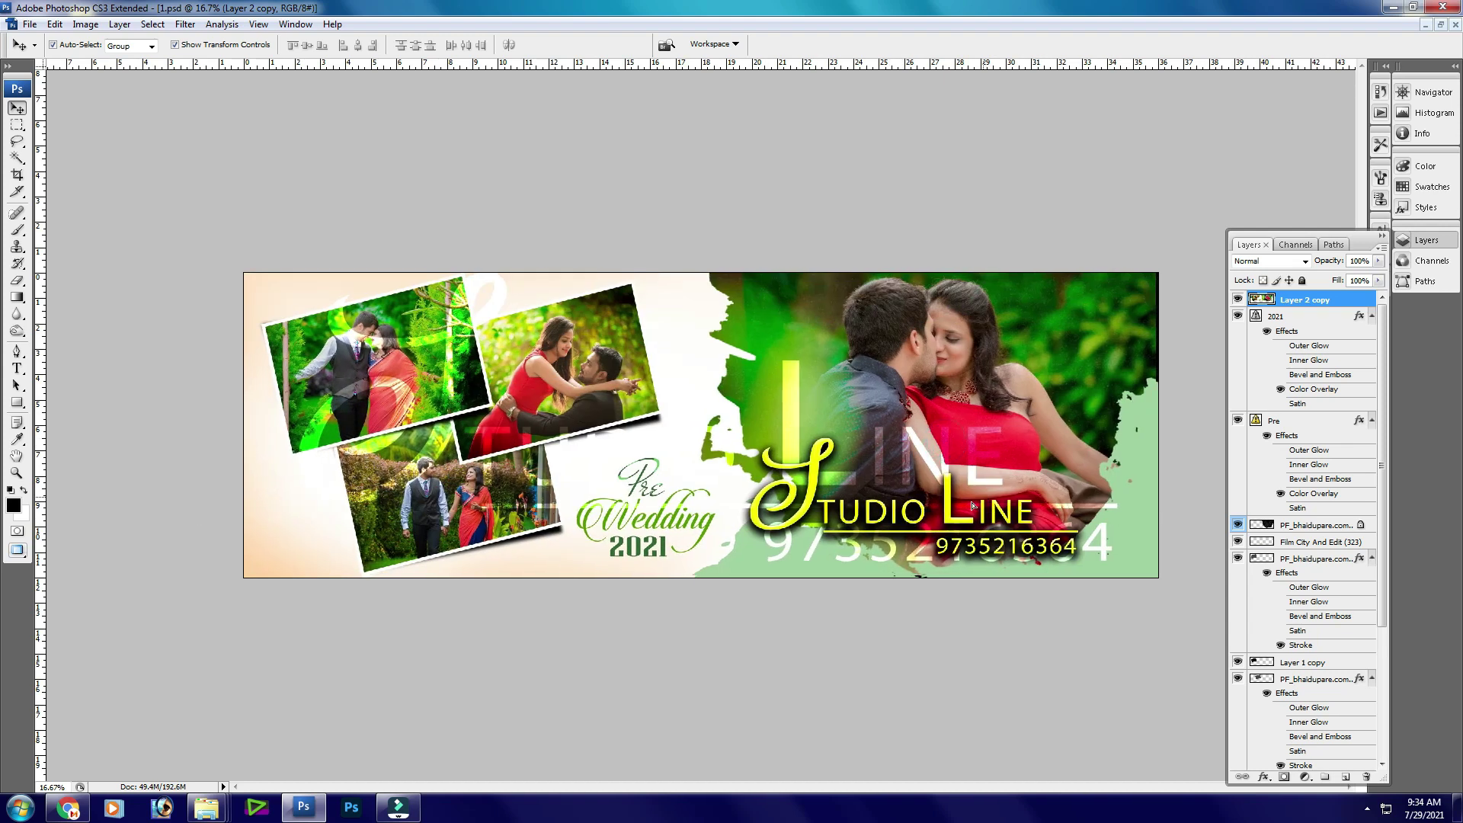
key("ctrl+z")
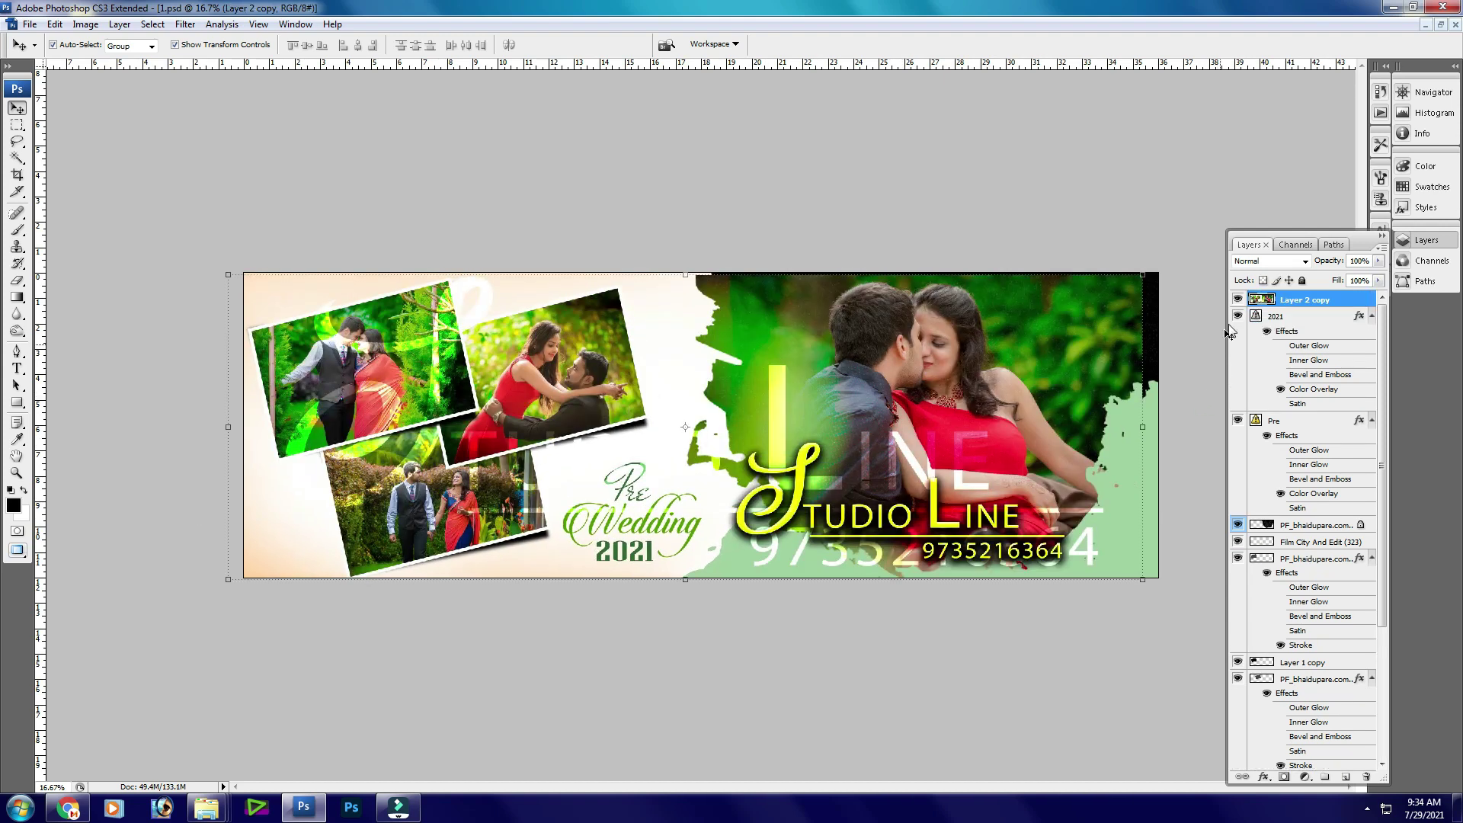
- Hide the Layer 2 copy sample layer to expose the empty album template
left_click(1237, 302)
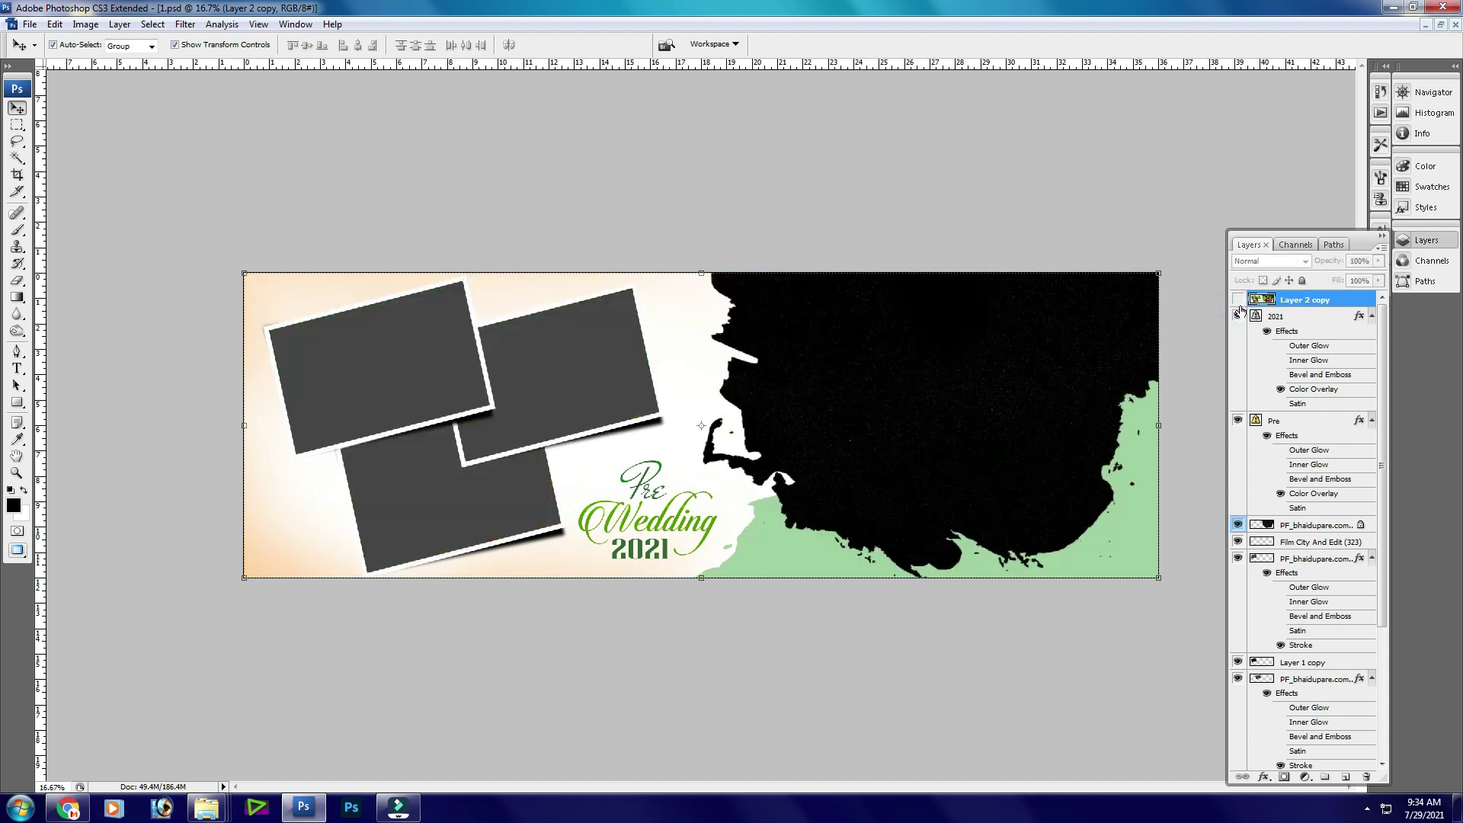
- Try moving the large black brush-shaped photo mask and undo the move
left_click_drag(739, 377, 701, 381)
key("ctrl+z")
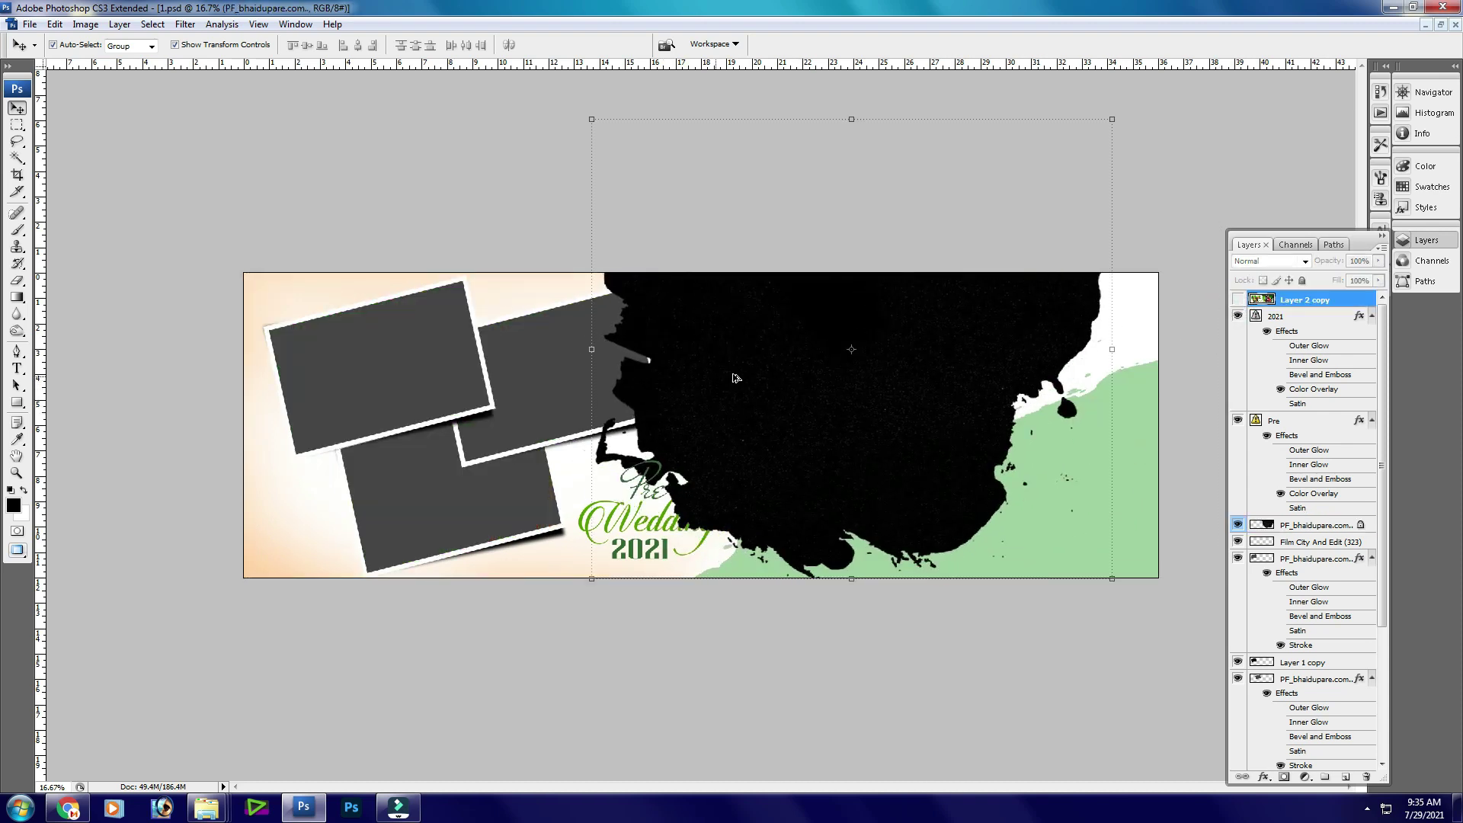
key("ctrl+z")
key("ctrl+z")
key("ctrl+plus")
left_click_drag(1043, 396, 1013, 392)
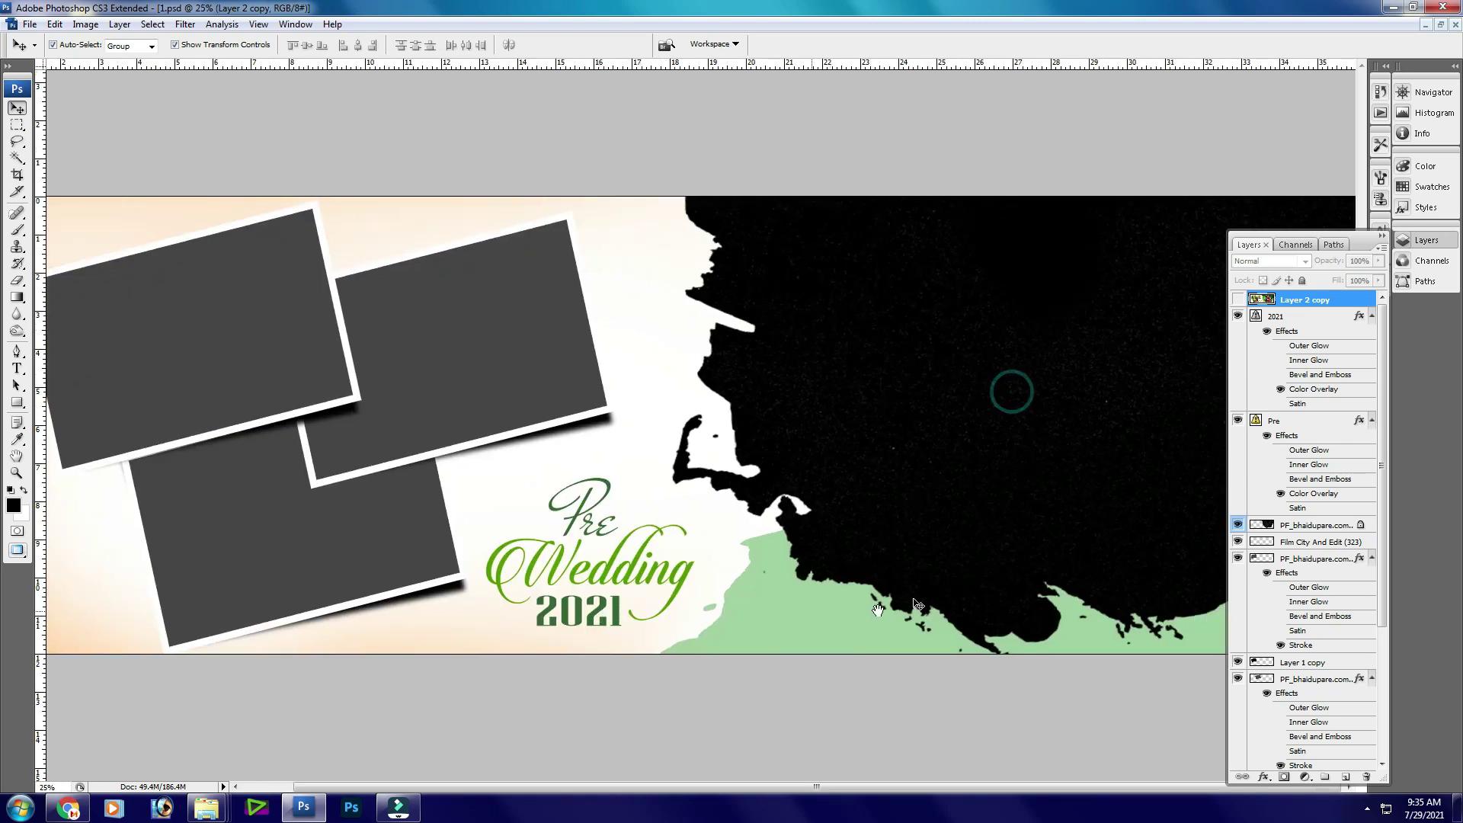
- Try moving the Pre Wedding title elements separately and undo the moves
left_click(570, 524)
left_click_drag(571, 524, 592, 455)
key("ctrl+z")
left_click(867, 530)
left_click(518, 615)
left_click(539, 561)
left_click(548, 558)
left_click(560, 557)
left_click_drag(579, 573, 637, 556)
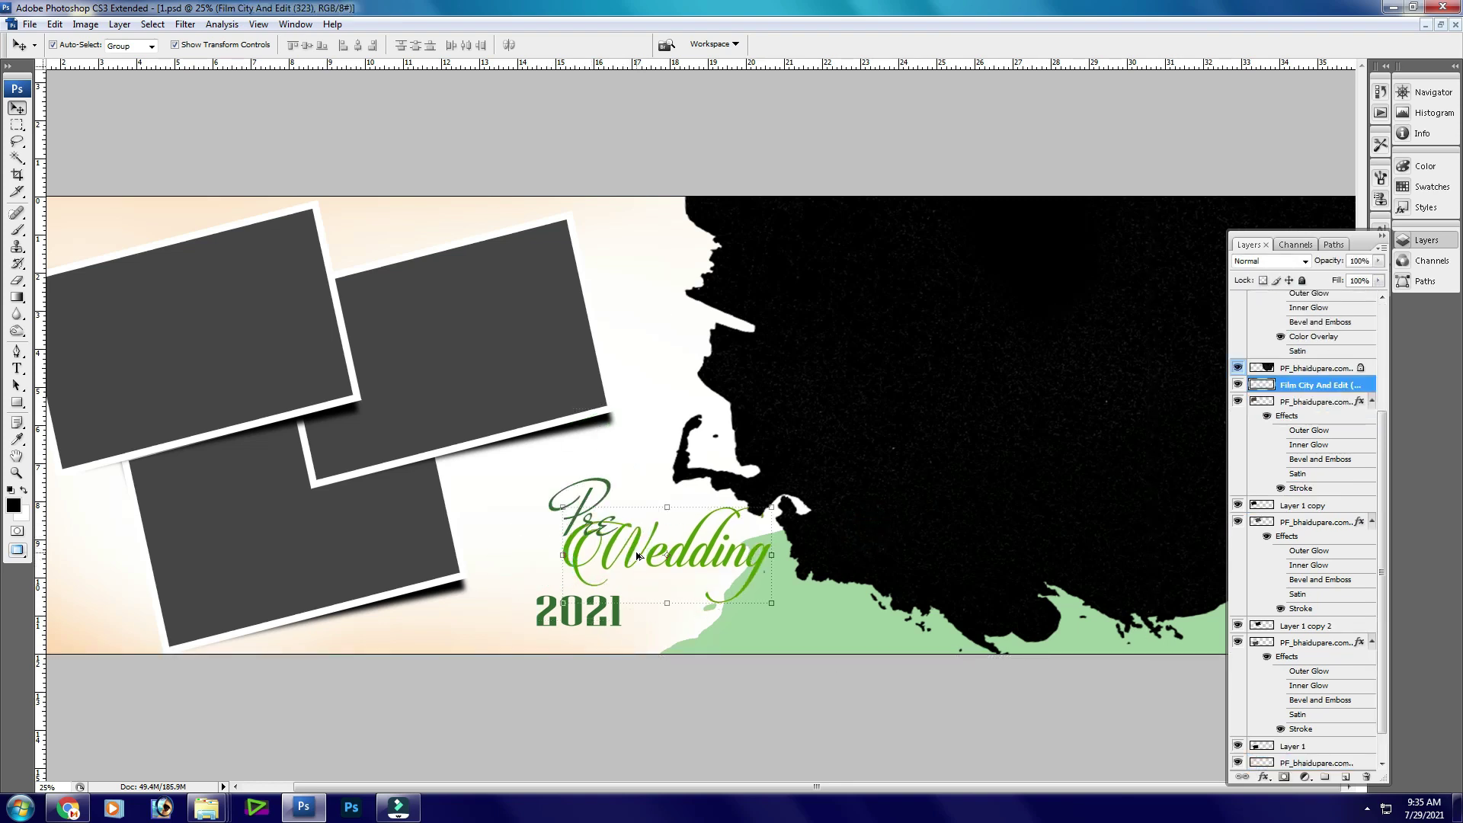
key("ctrl+z")
- Try moving the tilted grey photo frames and undo the moves
key("ctrl+minus")
left_click_drag(395, 393, 338, 384)
key("ctrl+z")
left_click_drag(582, 403, 496, 427)
left_click(876, 419)
key("ctrl+alt+z")
key("ctrl+alt+z")
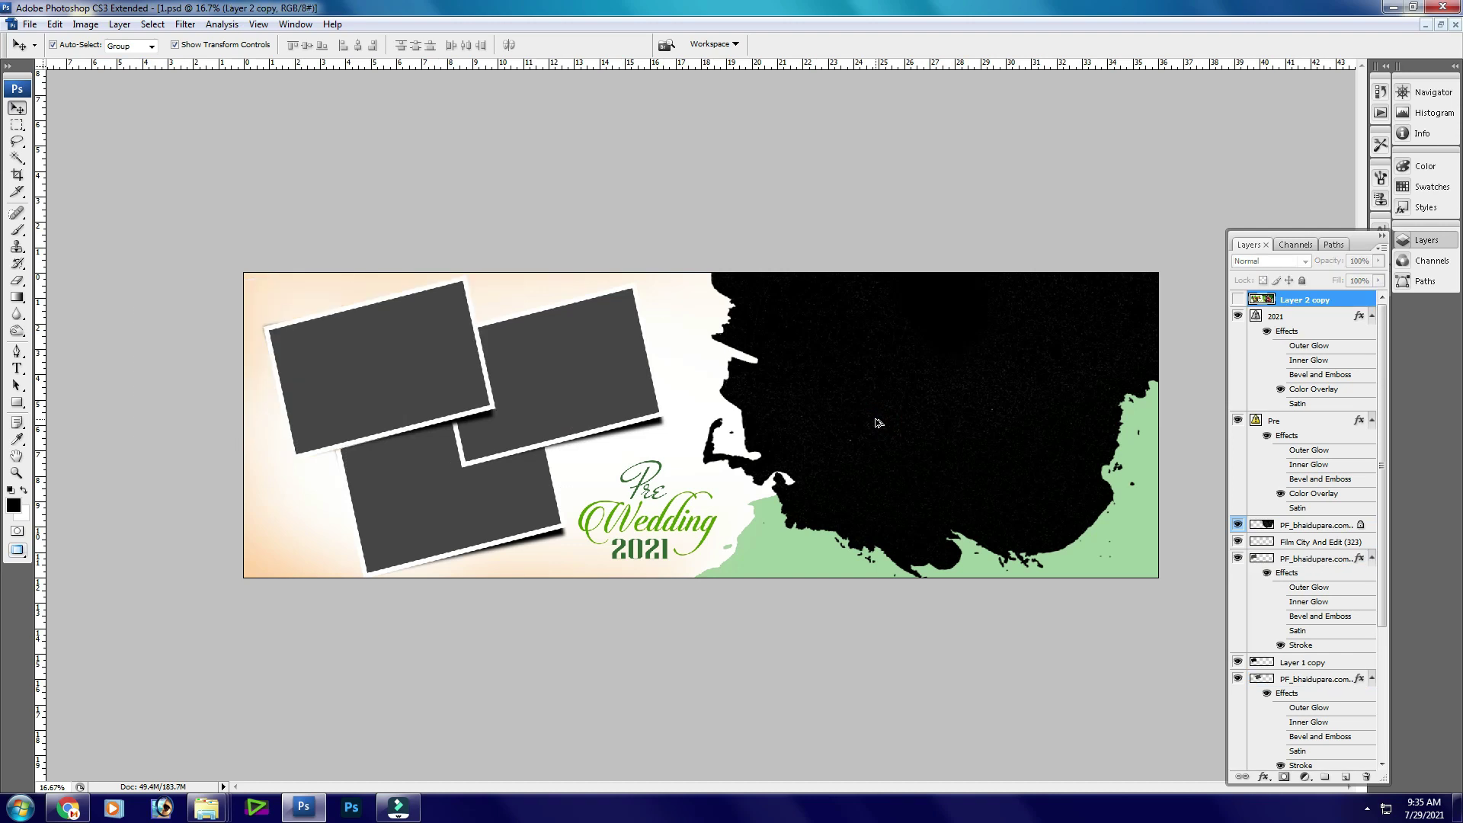
- Cycle the screen modes back to the standard floating document window
key("f")
key("f")
key("f")
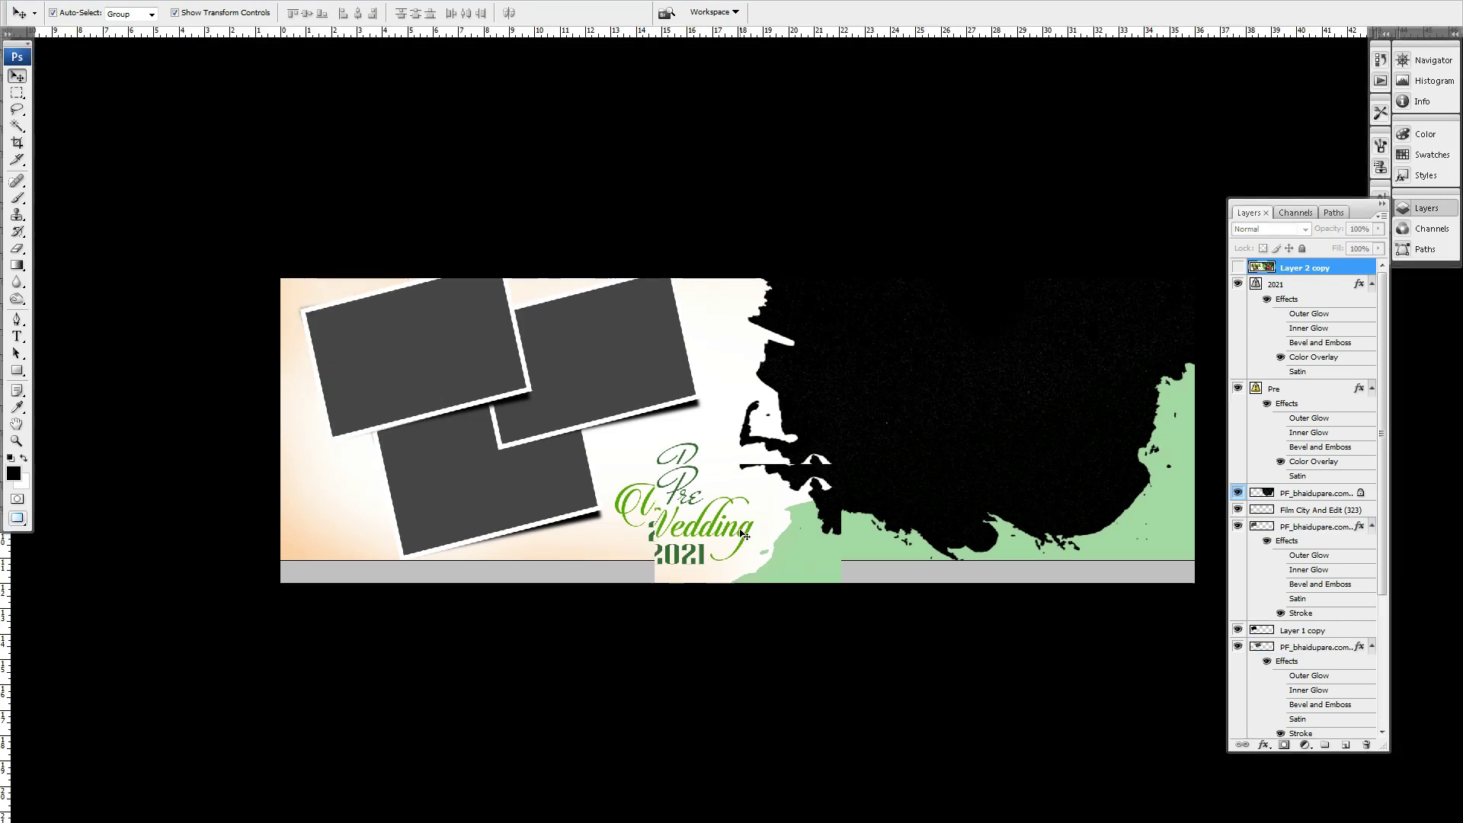
- Browse for photos to open in the USED folder within Photo Data on New Volume (E:)
double_click(381, 460)
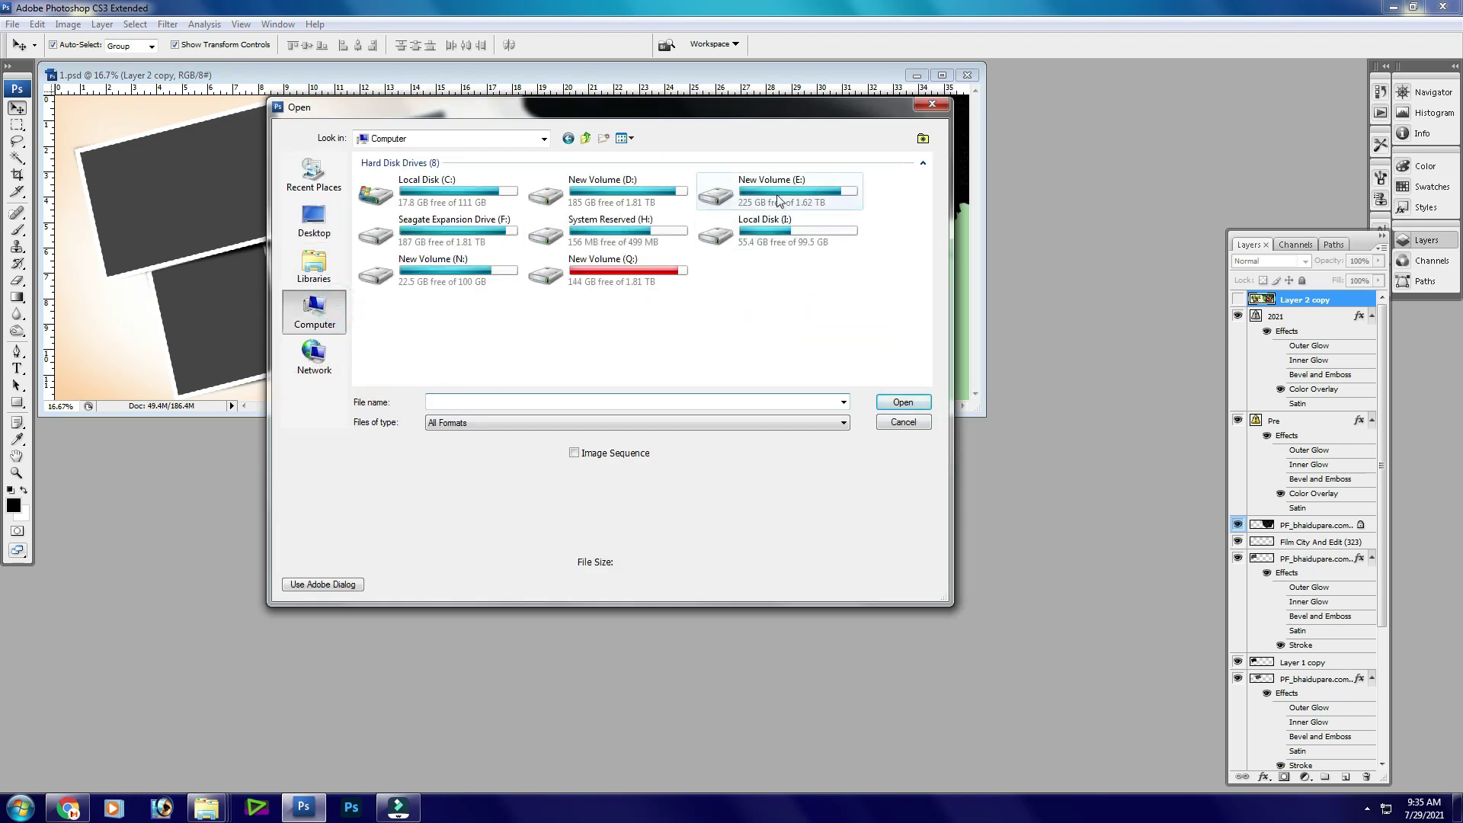
double_click(808, 185)
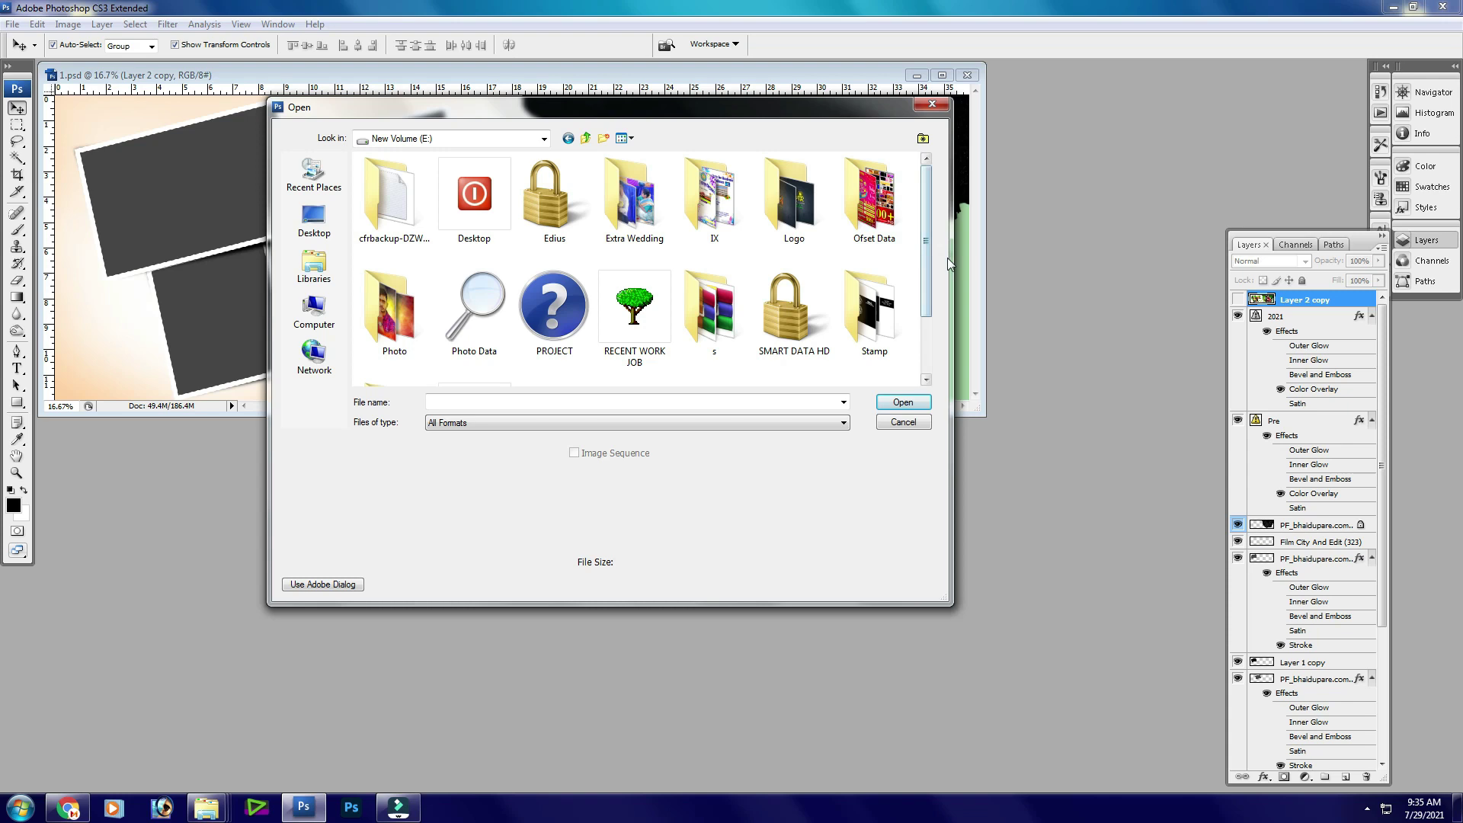
scroll(927, 235, "down", 3)
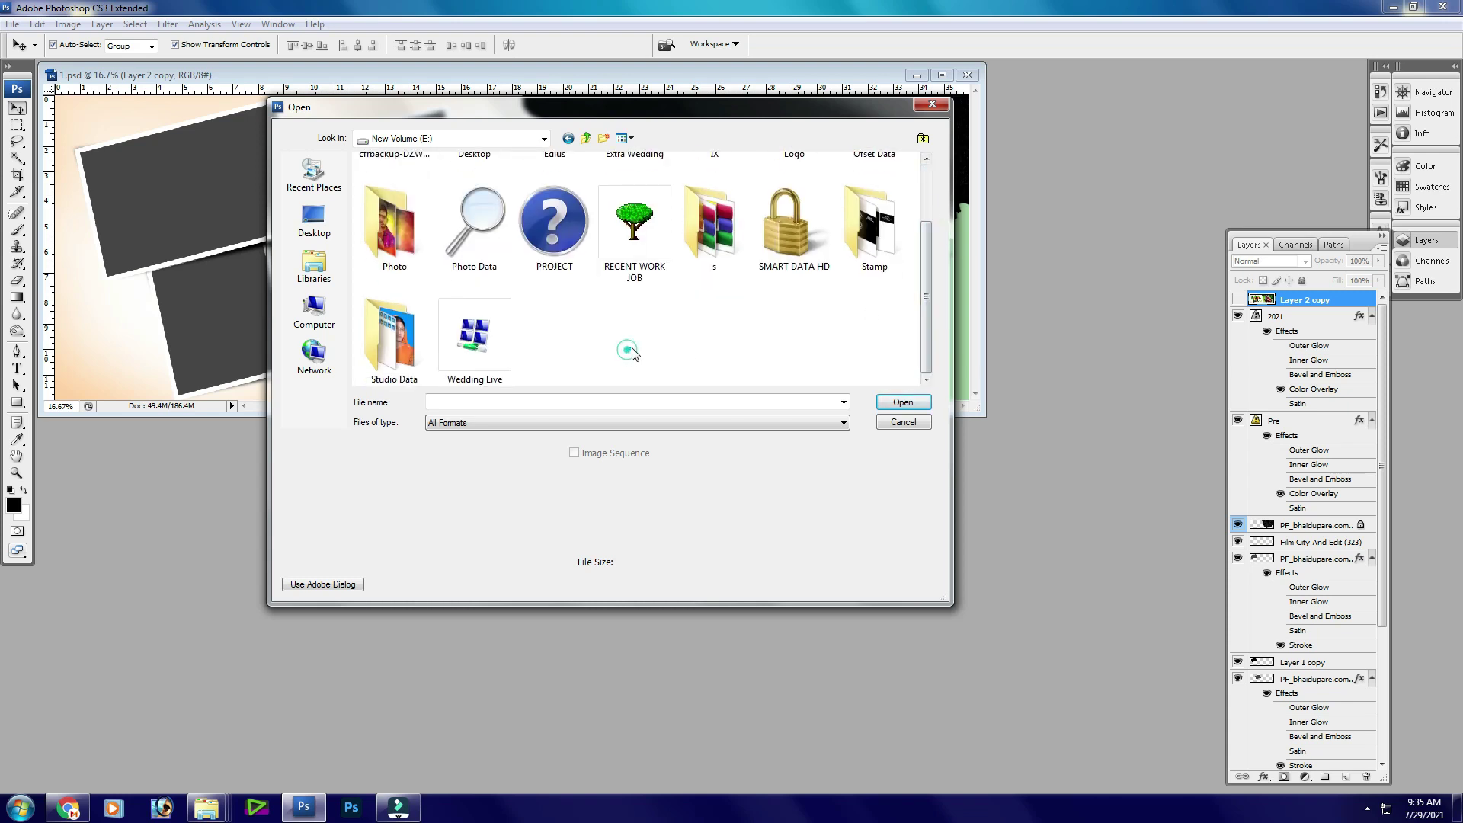
scroll(753, 315, "up", 2)
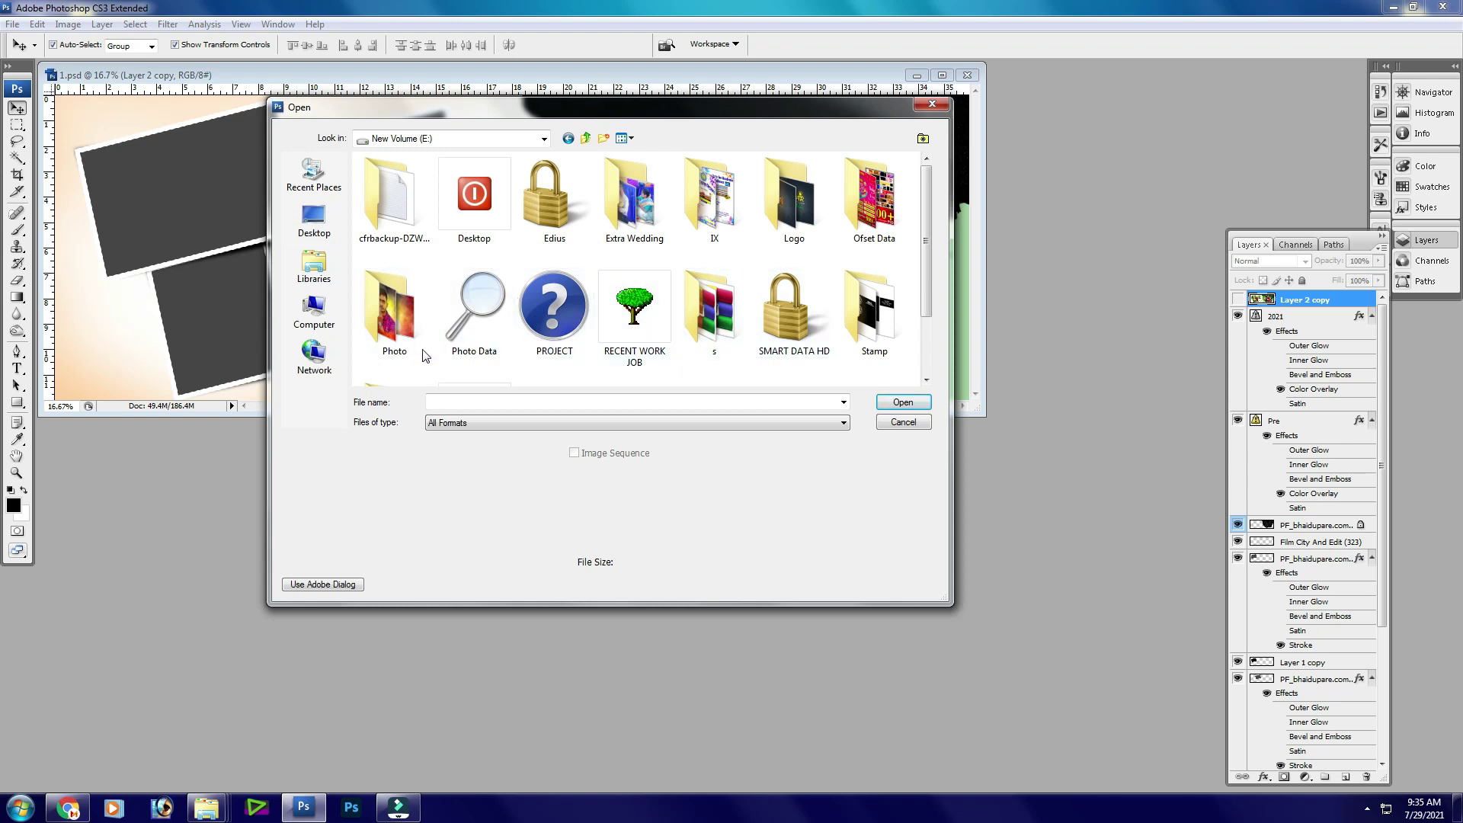
double_click(474, 309)
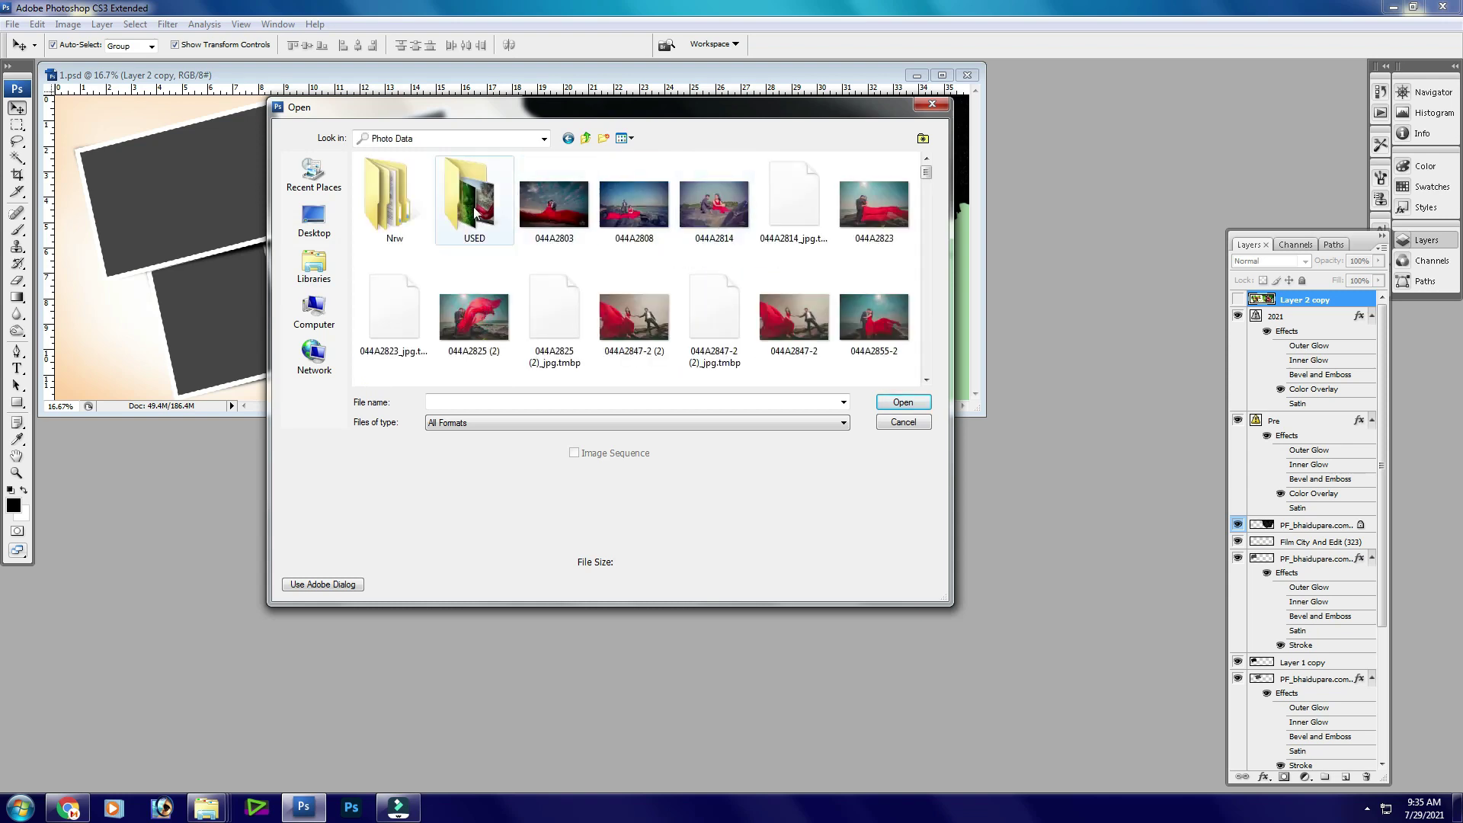
double_click(468, 199)
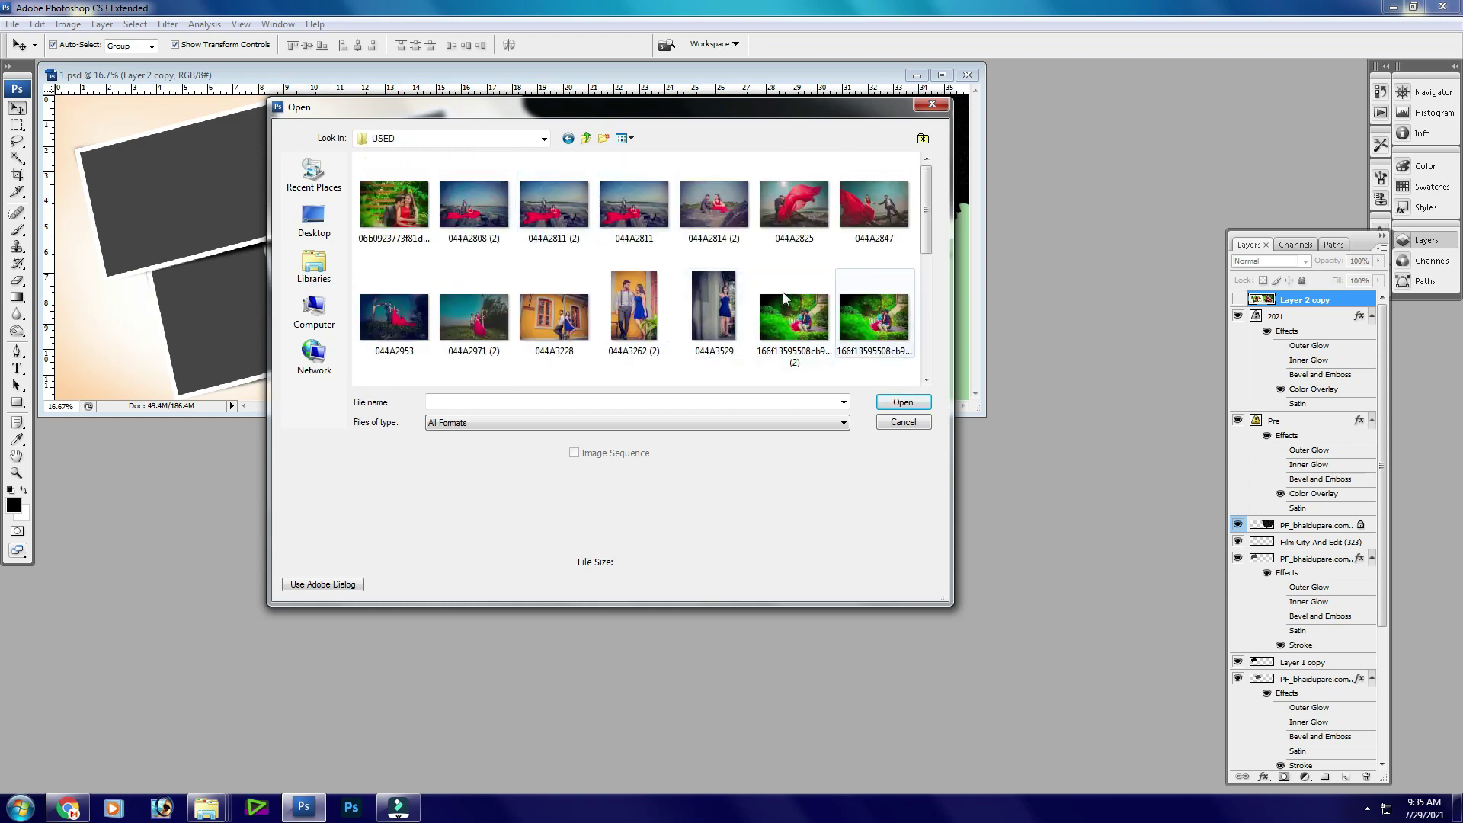
- Open the photos DSC_0414, DSC_0831, DSC_0687 and DSC_0661 together
left_click_drag(927, 213, 934, 280)
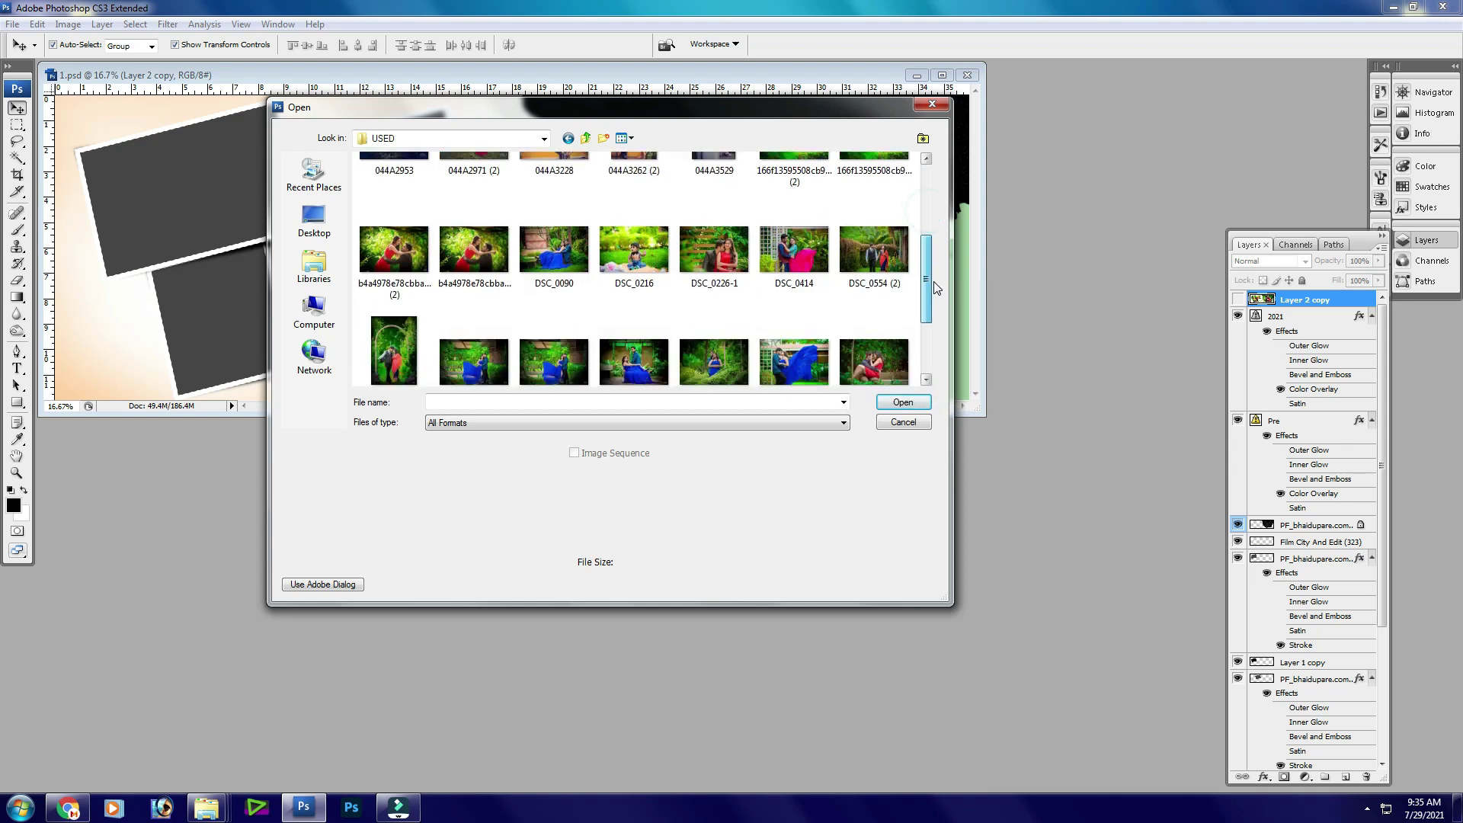
left_click(829, 270)
left_click(794, 354, "ctrl")
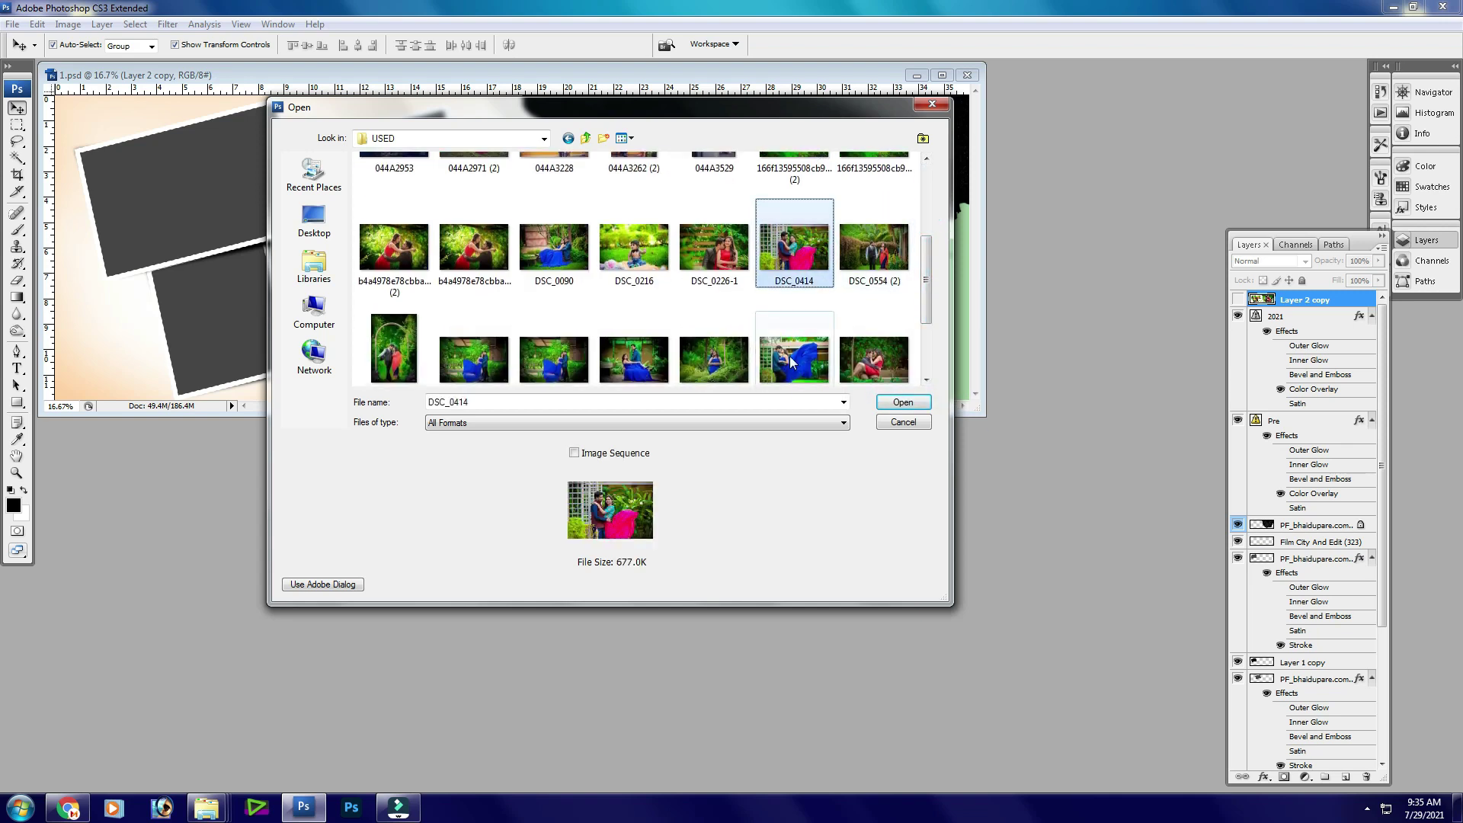
left_click(714, 354, "ctrl")
left_click(634, 355, "ctrl")
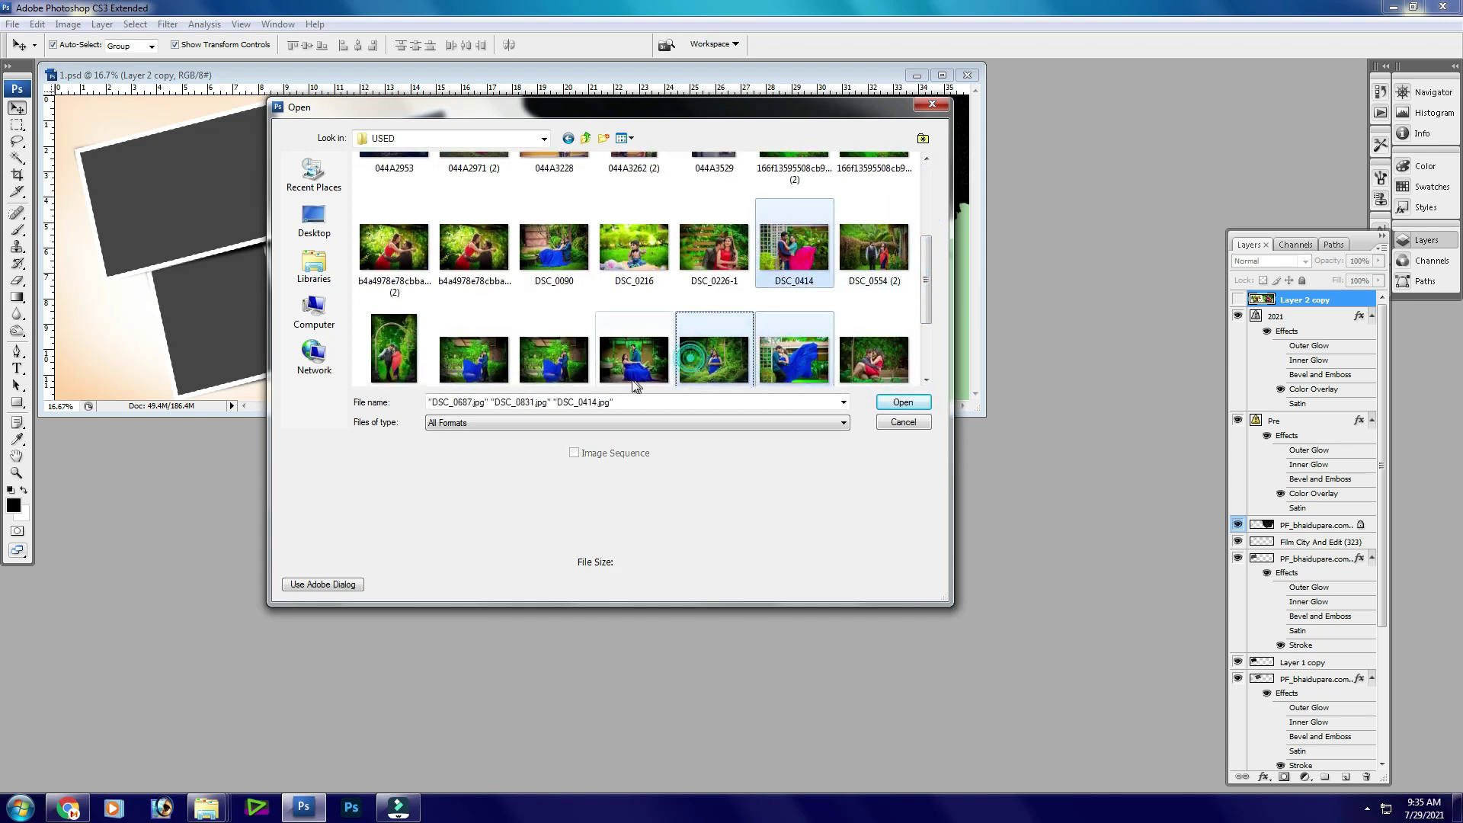
left_click(904, 401)
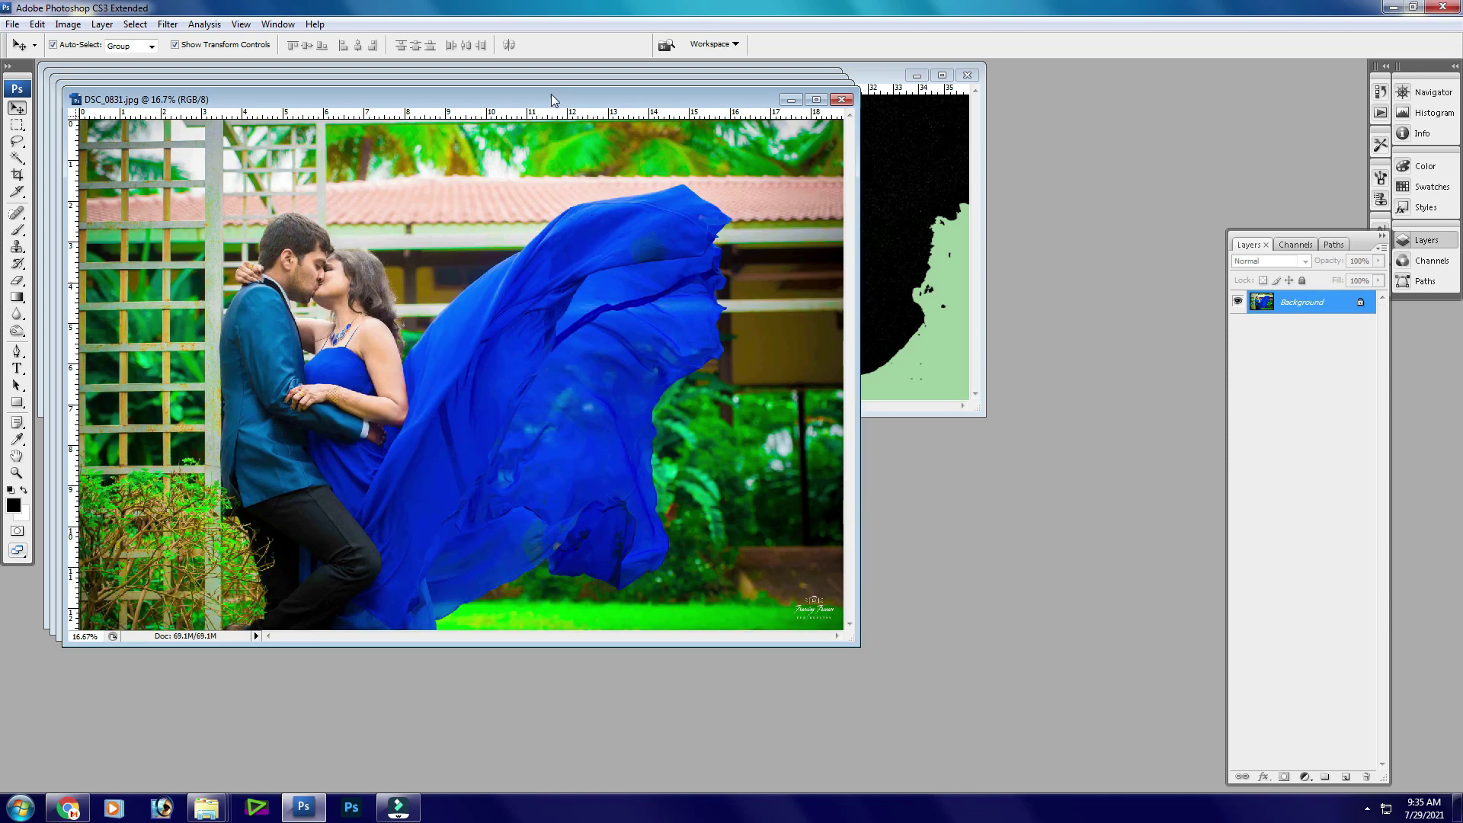
- Move the DSC_0831 window aside, cut the whole DSC_0687 photo and minimize its emptied window
left_click_drag(554, 100, 555, 278)
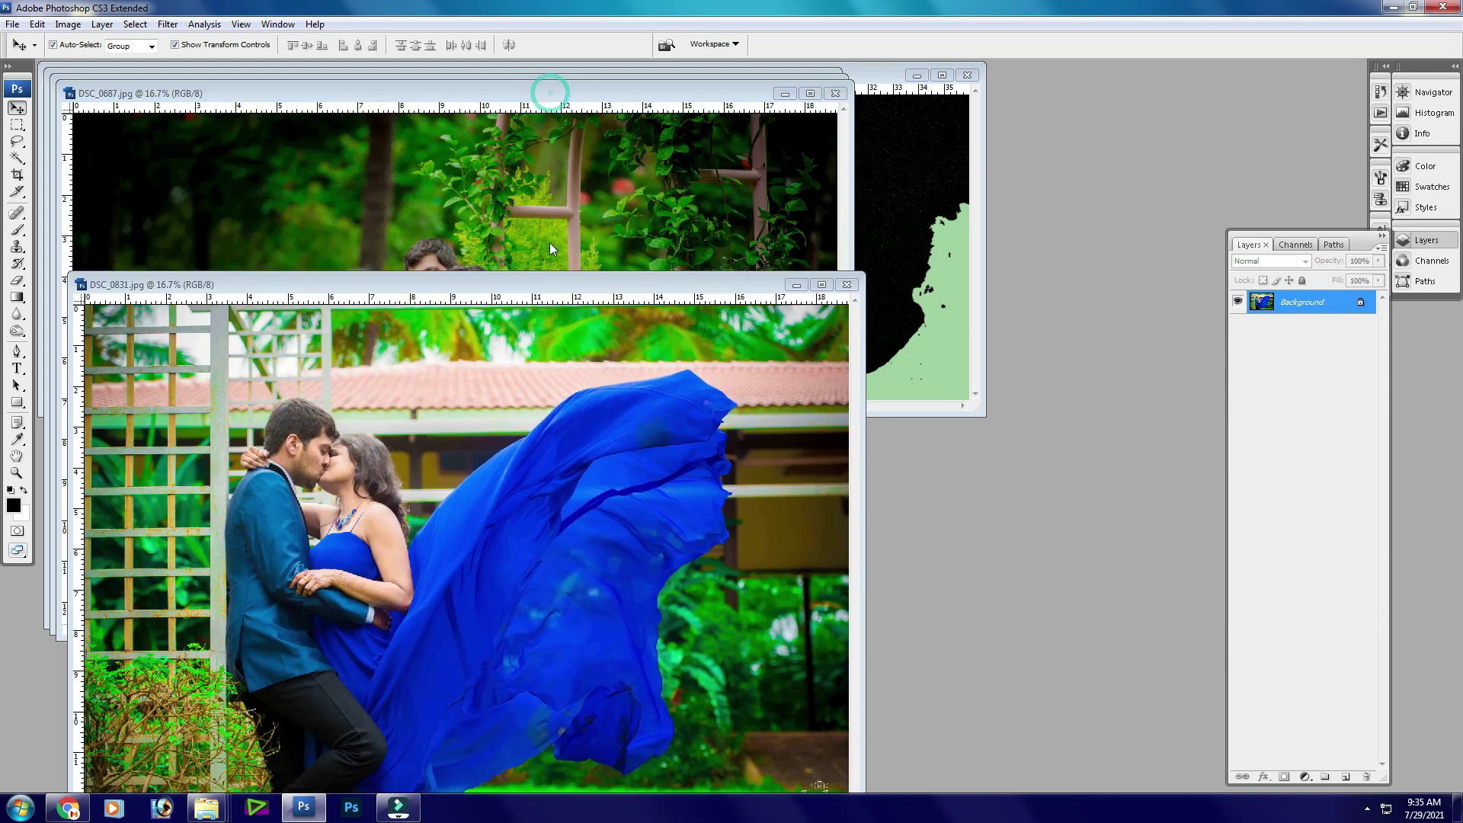
left_click(539, 147)
key("ctrl+a")
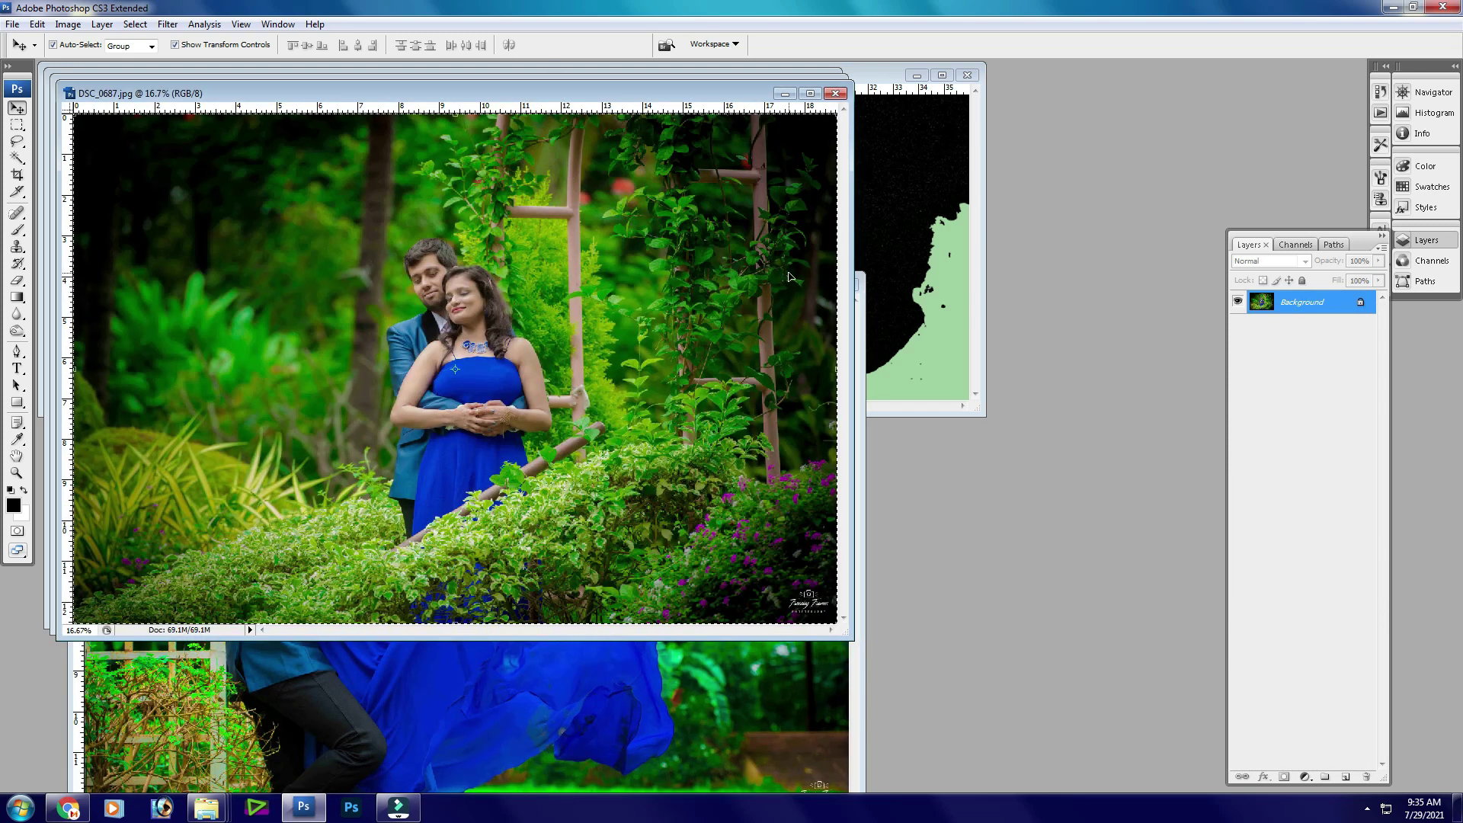
key("Delete")
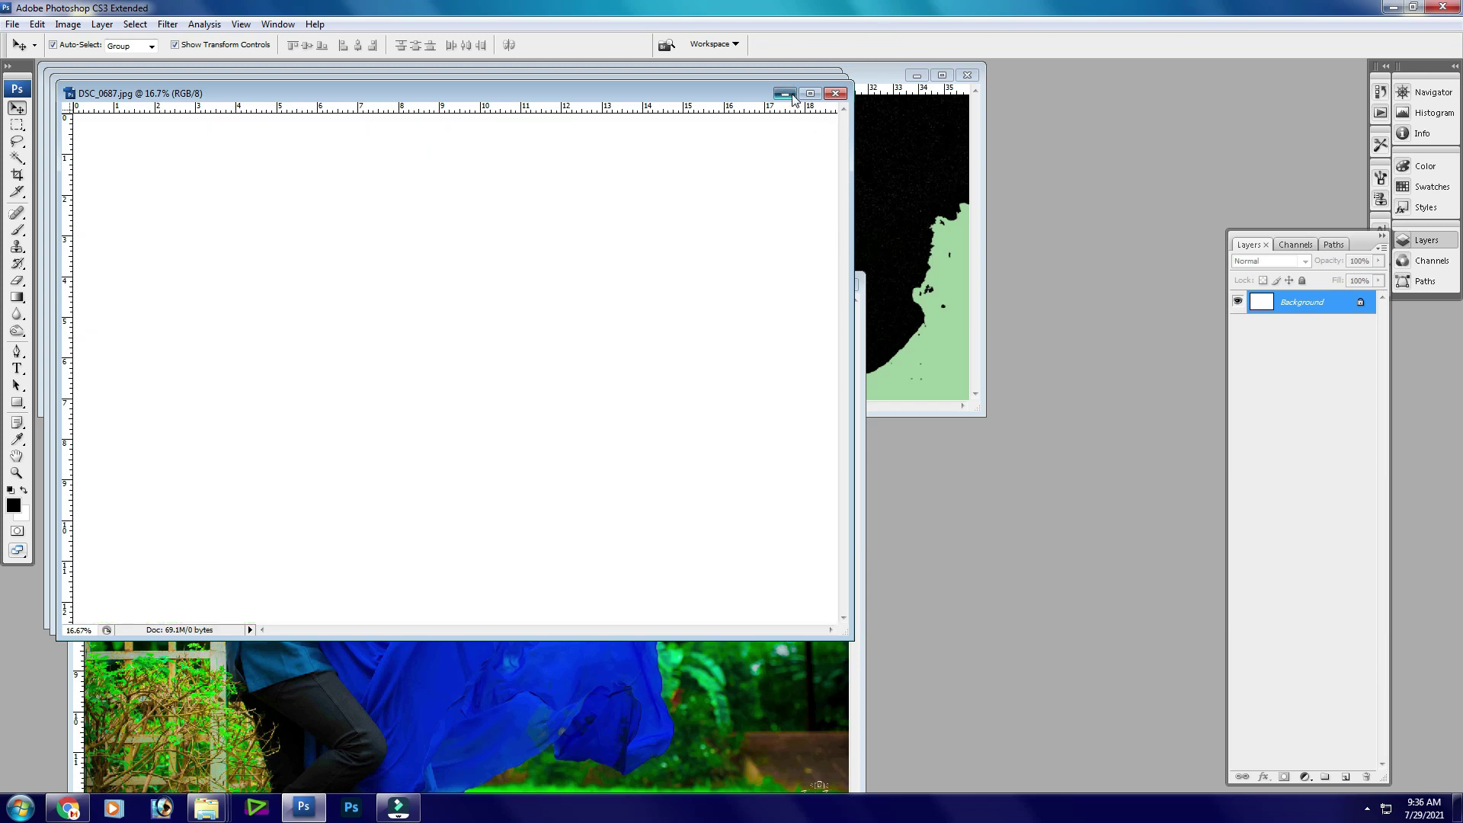
left_click(784, 93)
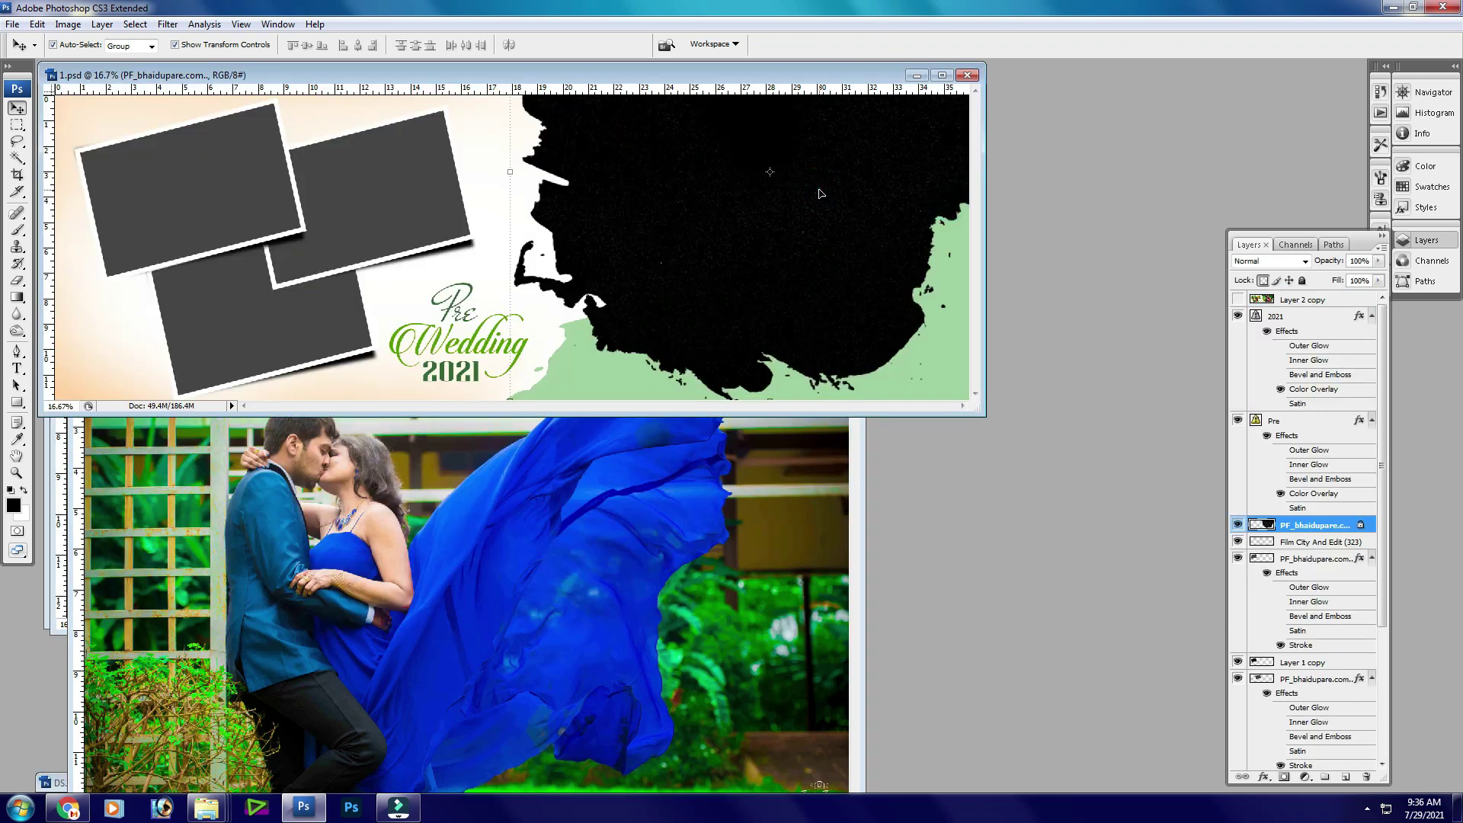
- Paste the DSC_0687 photo above the black brush shape in 1.psd, clip it to the shape and position the couple inside
key("ctrl+v")
left_click_drag(682, 220, 842, 201)
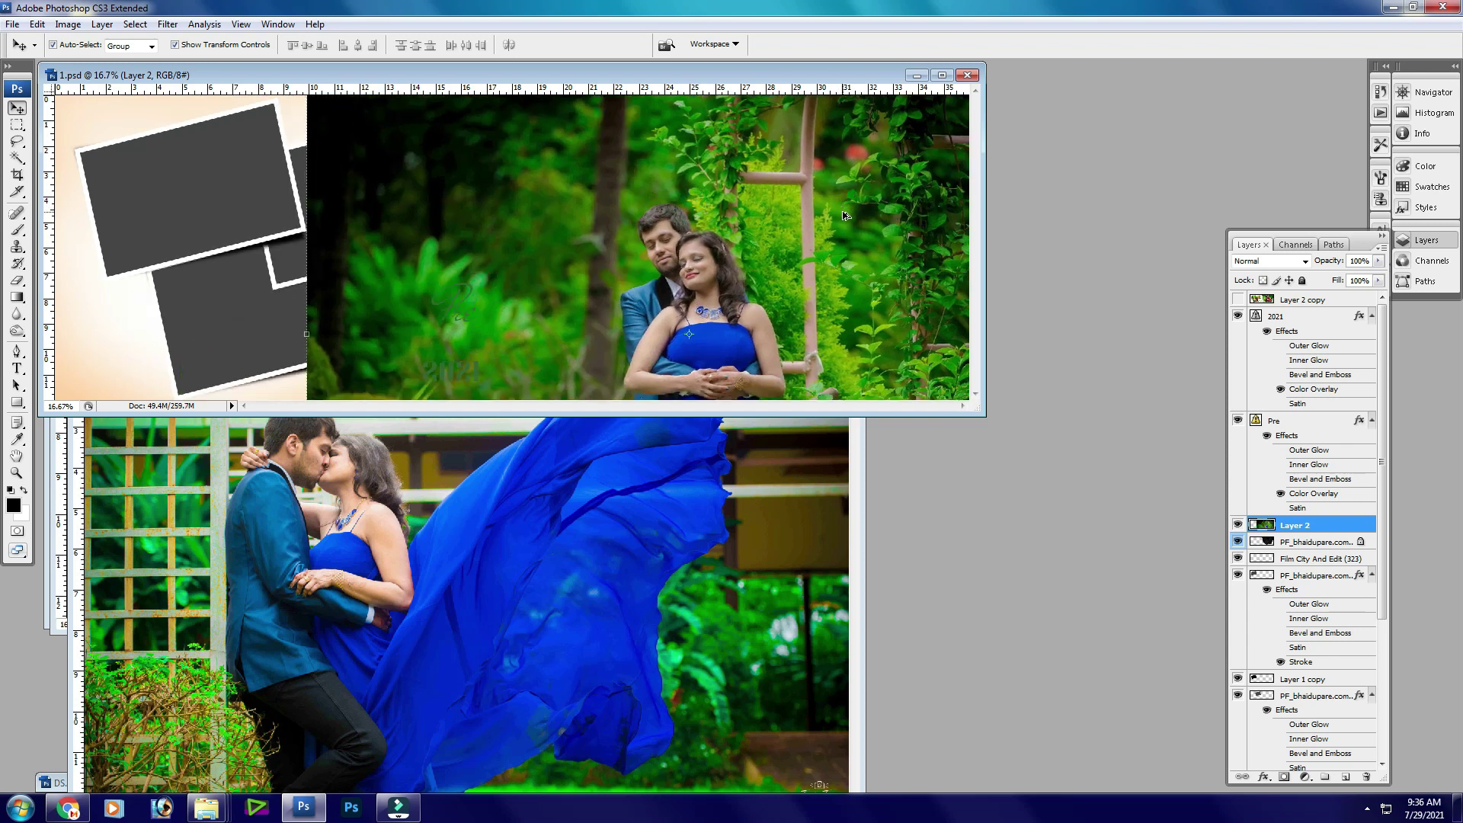
key("ctrl+alt+g")
left_click_drag(717, 313, 767, 220)
- Cut the whole DSC_0831 photo and close its document without saving
left_click(682, 514)
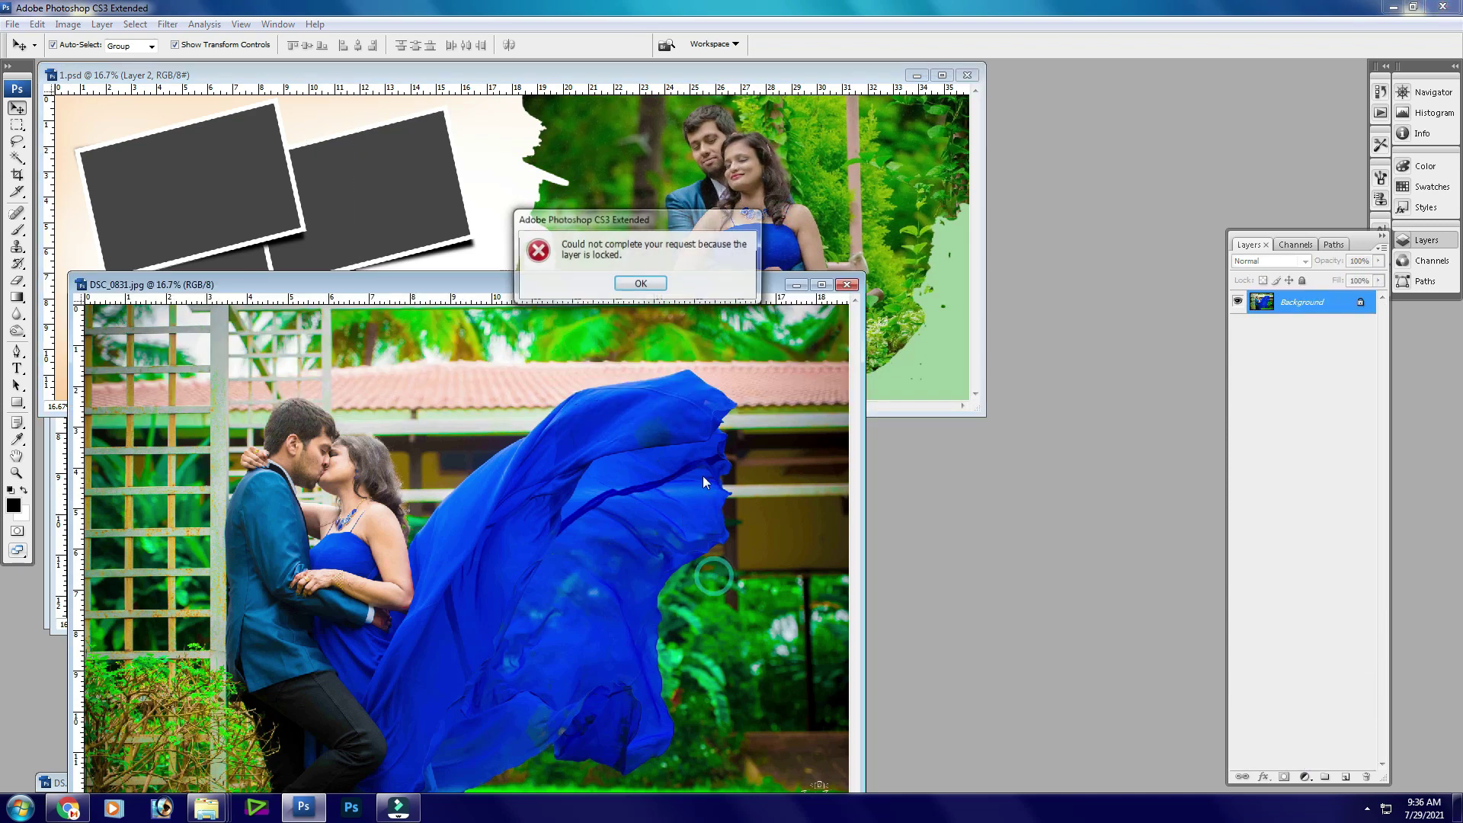
left_click(635, 280)
key("ctrl+a")
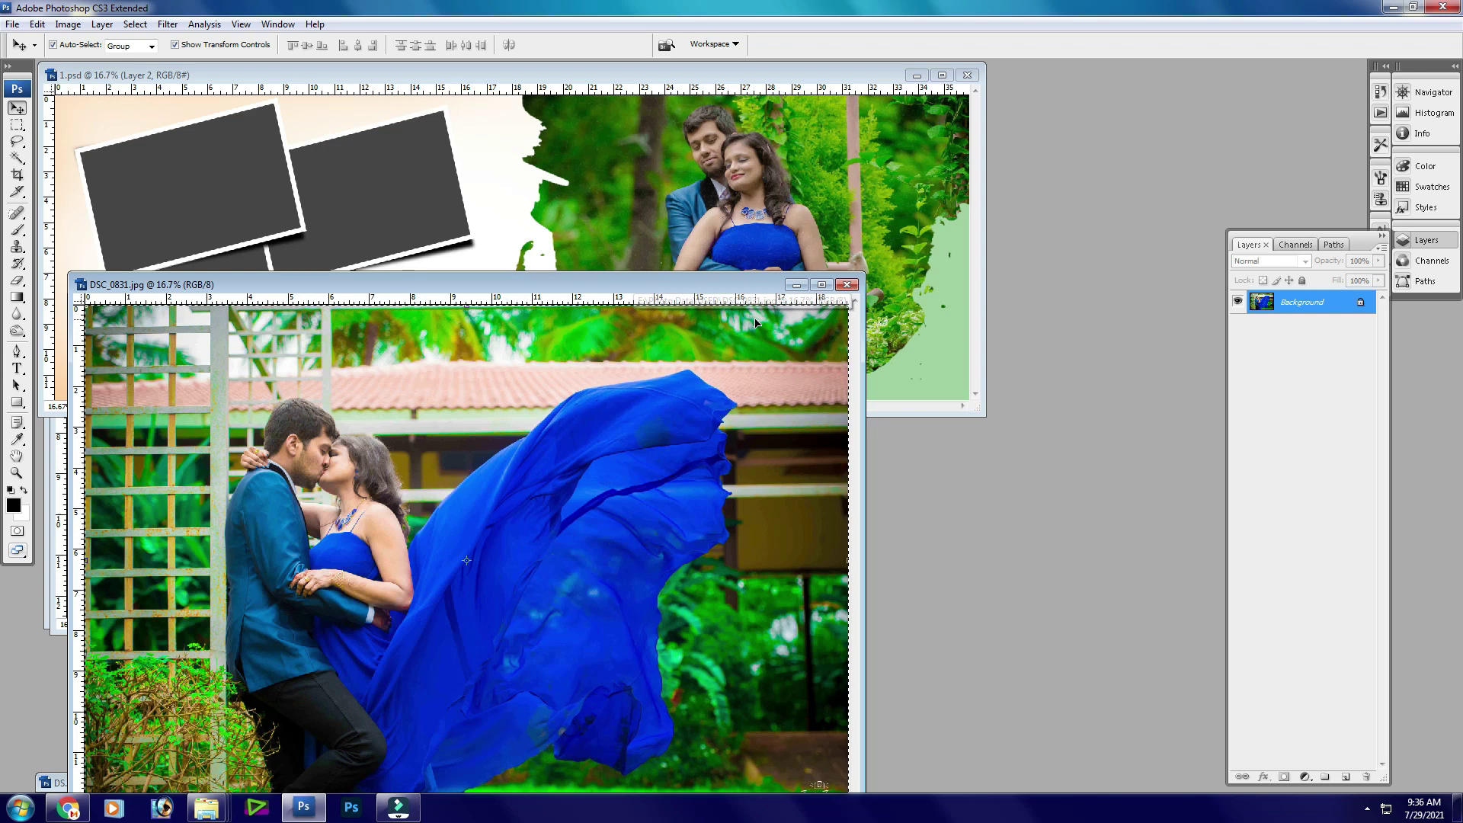
key("ctrl+x")
key("ctrl+w")
left_click(690, 308)
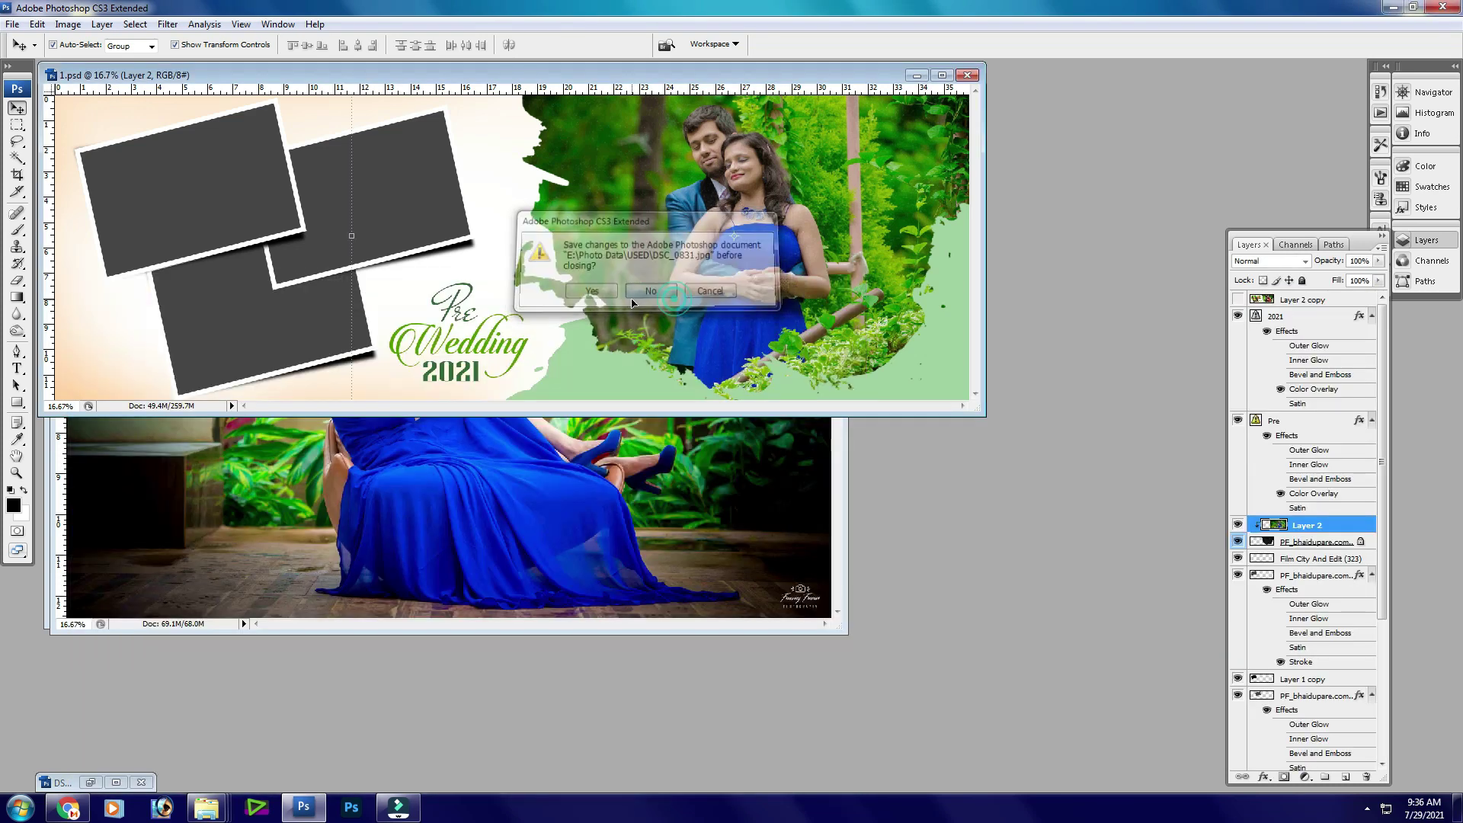
- Paste the DSC_0831 photo above the upper frame nearest the brush shape in 1.psd and clip it to that frame
left_click(269, 308)
left_click(410, 205)
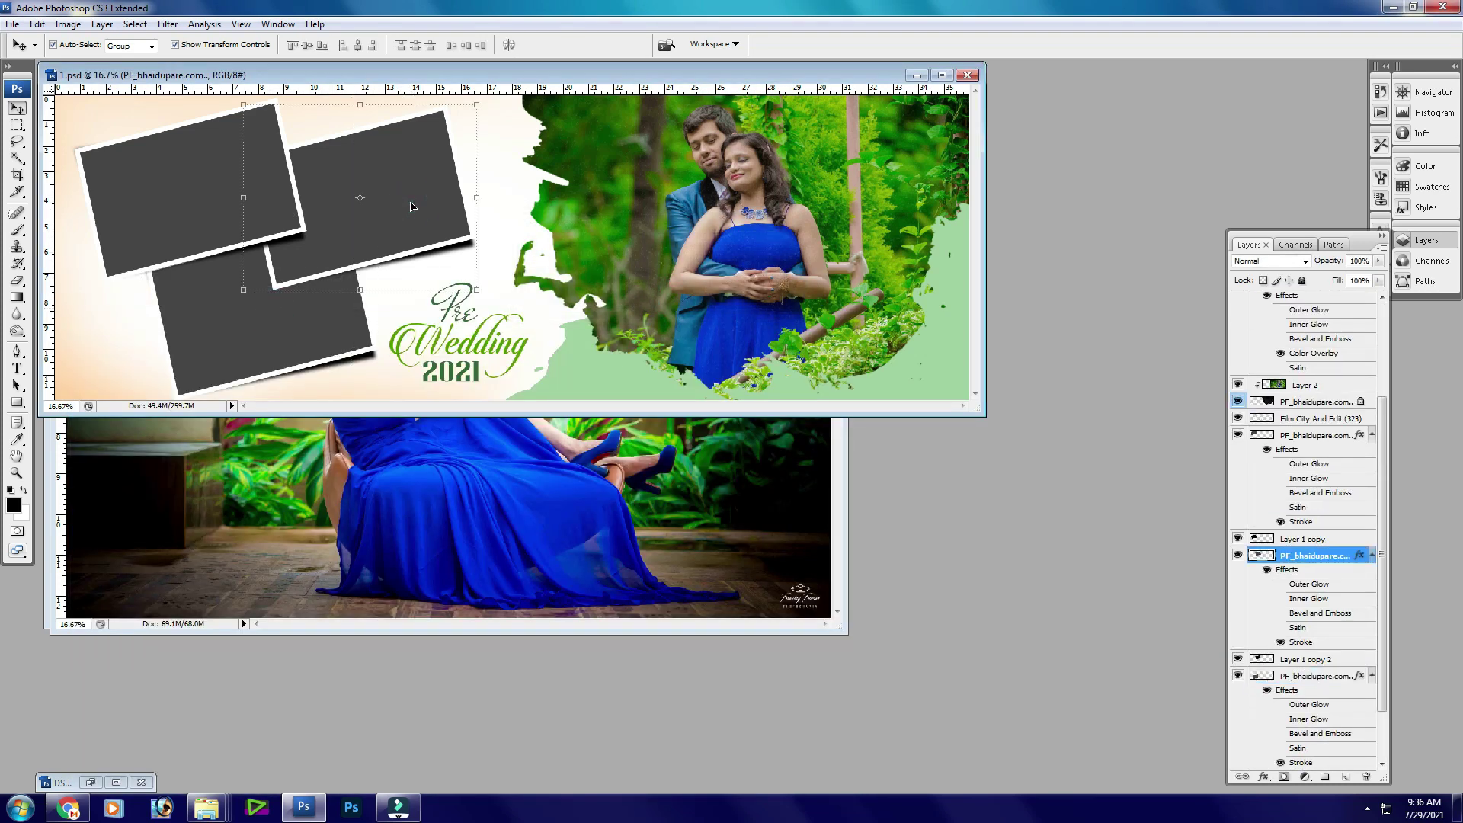
key("ctrl+v")
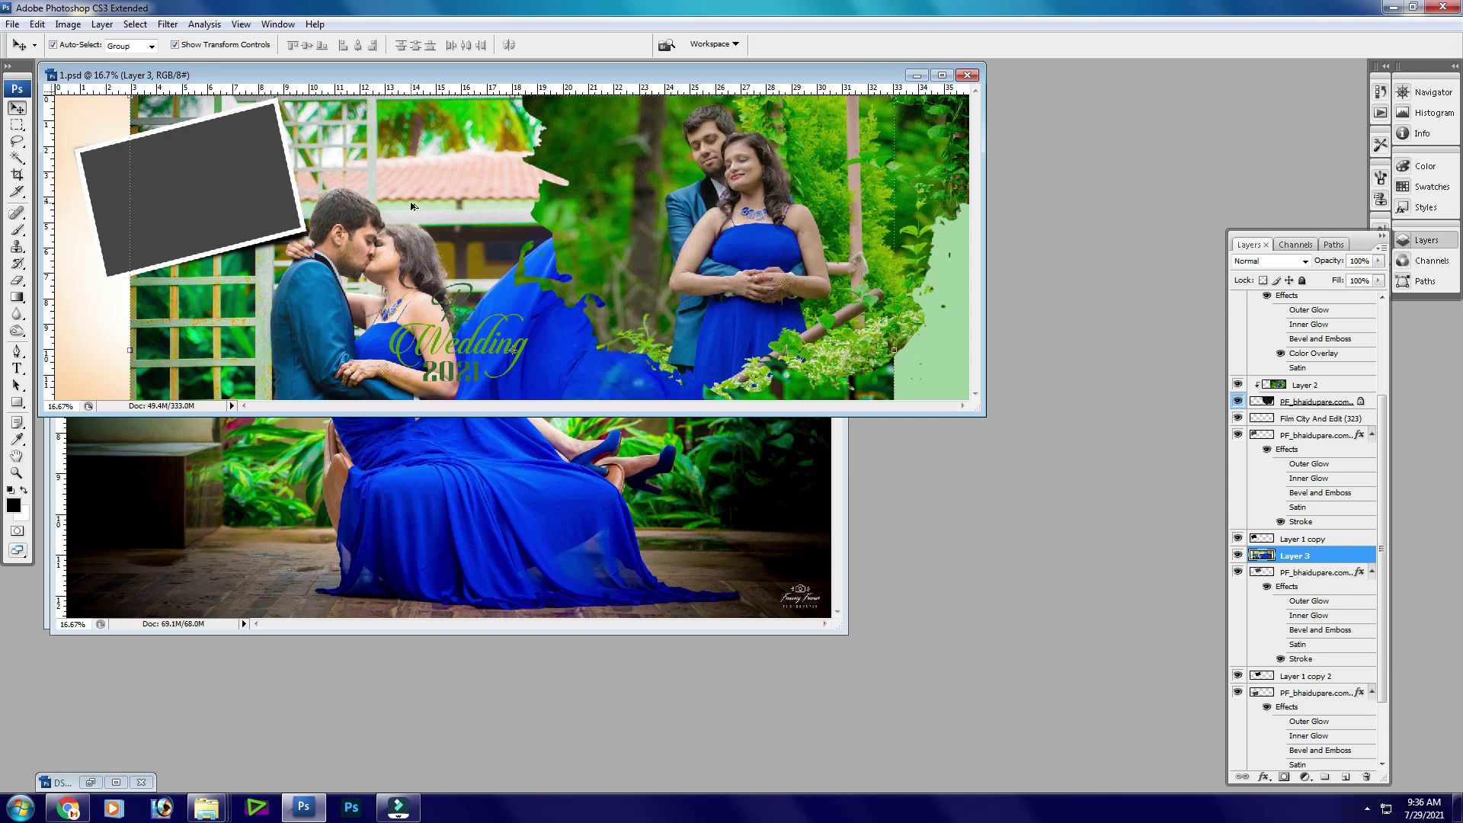
key("ctrl+alt+g")
- Scale the clipped DSC_0831 photo to 39.5%, rotate it to -13.1° and fit the couple inside the tilted frame
key("ctrl+minus")
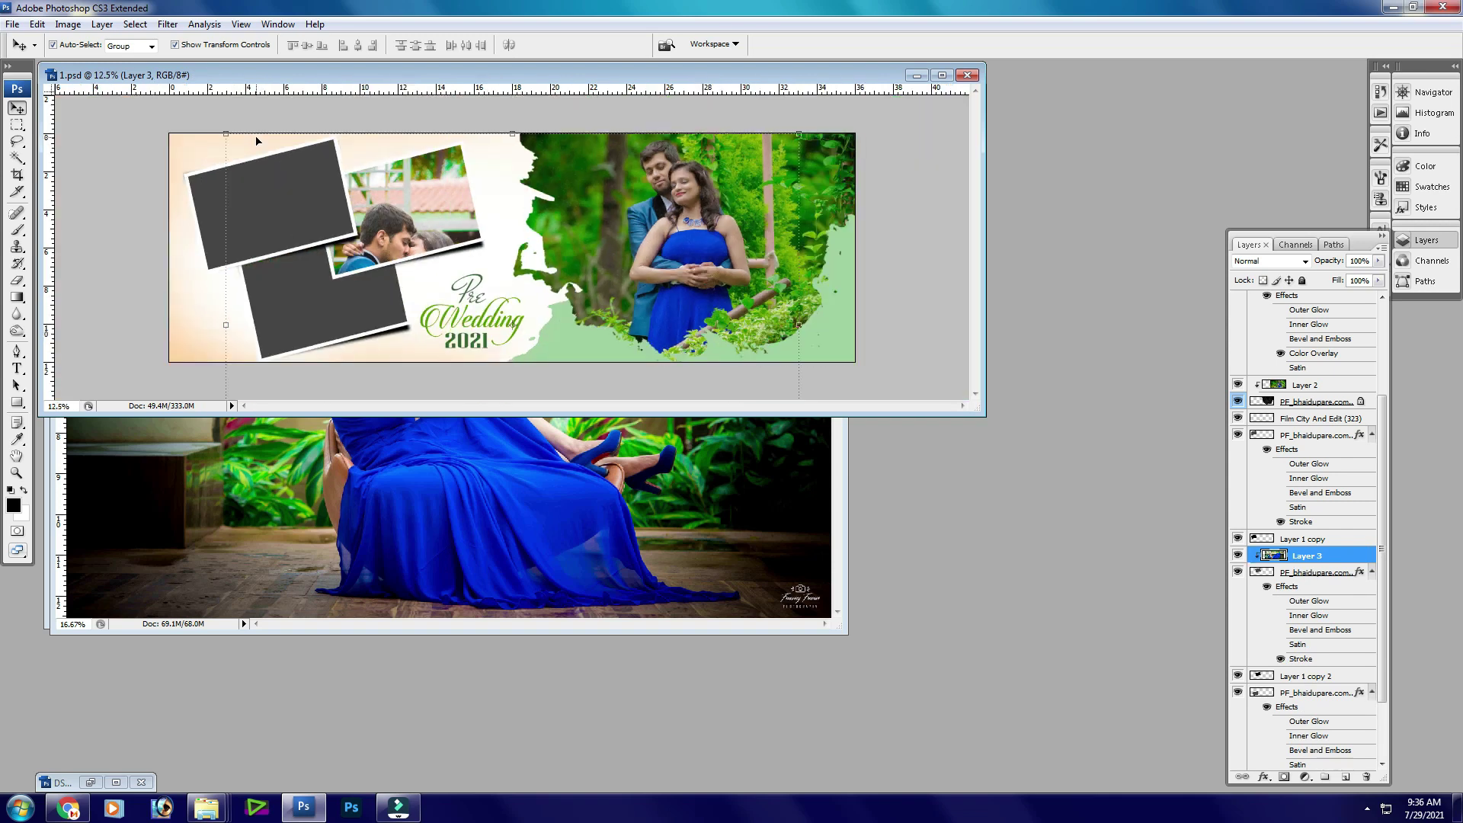
left_click_drag(224, 130, 361, 223)
left_click_drag(431, 274, 364, 183)
left_click_drag(700, 259, 670, 228)
left_click_drag(620, 292, 580, 270)
mouse_move(459, 258)
left_mouse_down()
mouse_move(433, 239)
mouse_move(451, 234)
left_mouse_up()
left_click_drag(584, 209, 583, 219)
left_click_drag(453, 232, 450, 234)
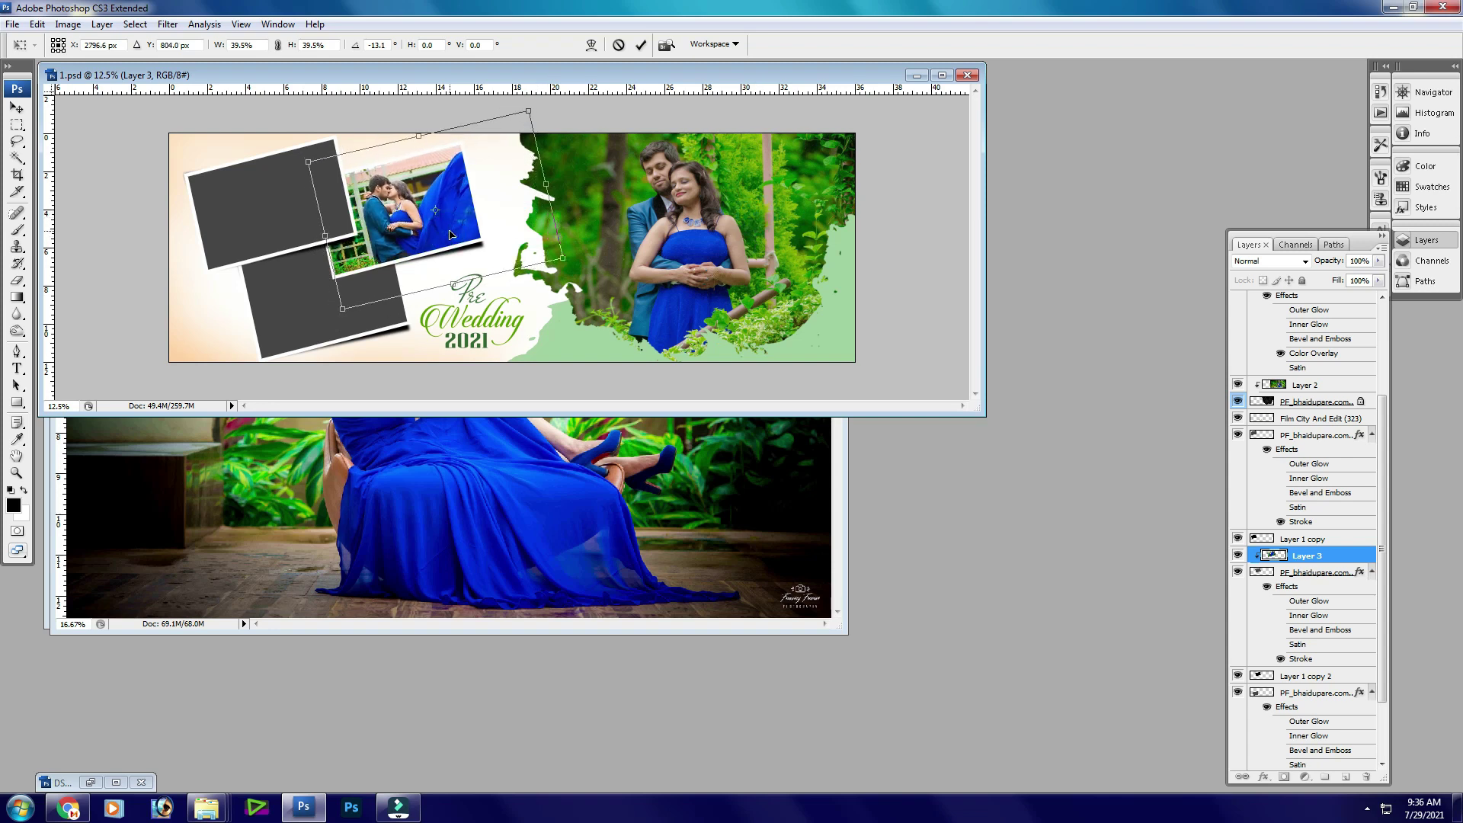
key("Return")
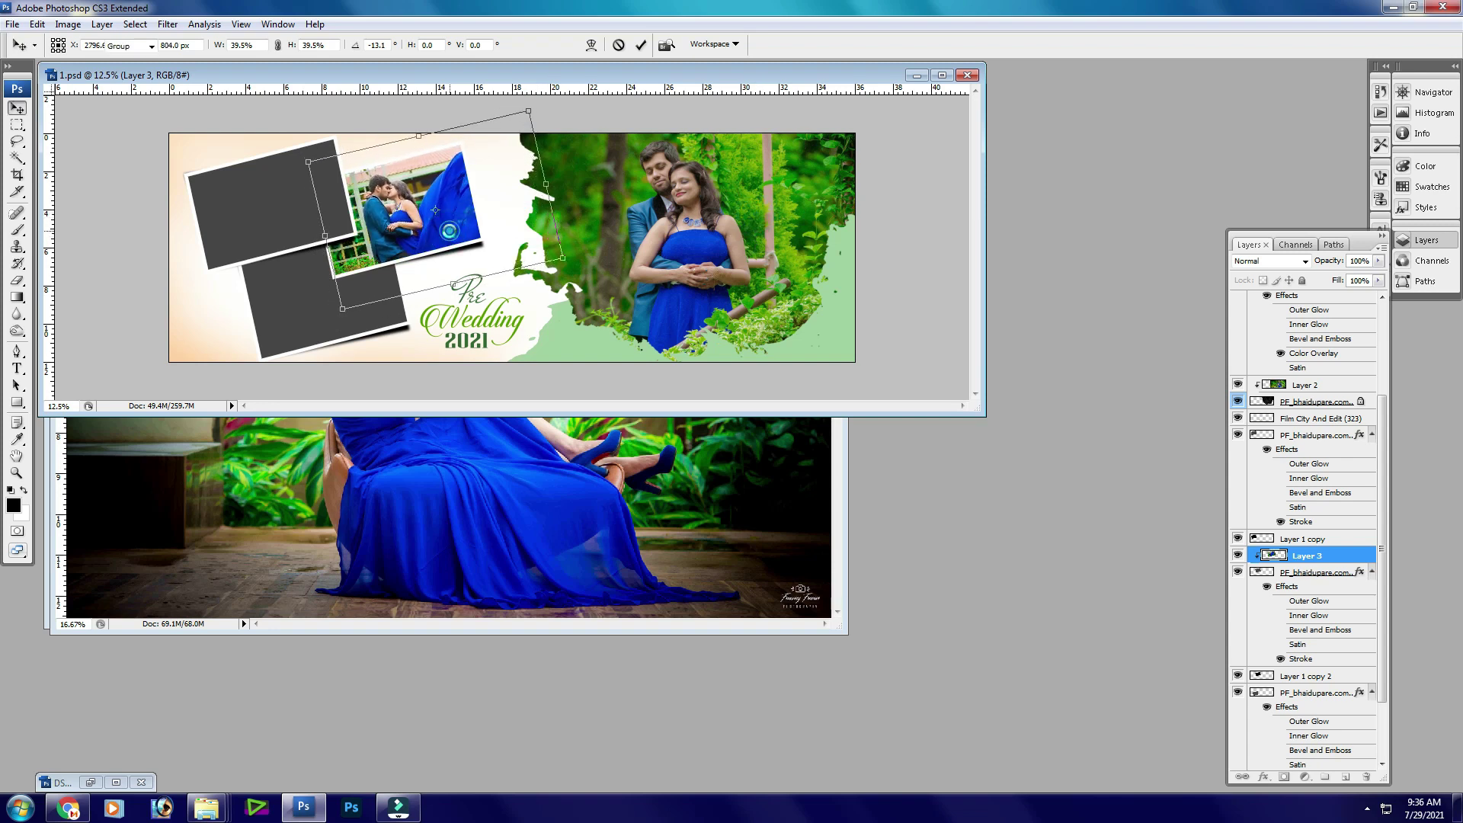
- Cut the whole DSC_0661 photo and close its document without saving
left_click(511, 482)
key("ctrl+a")
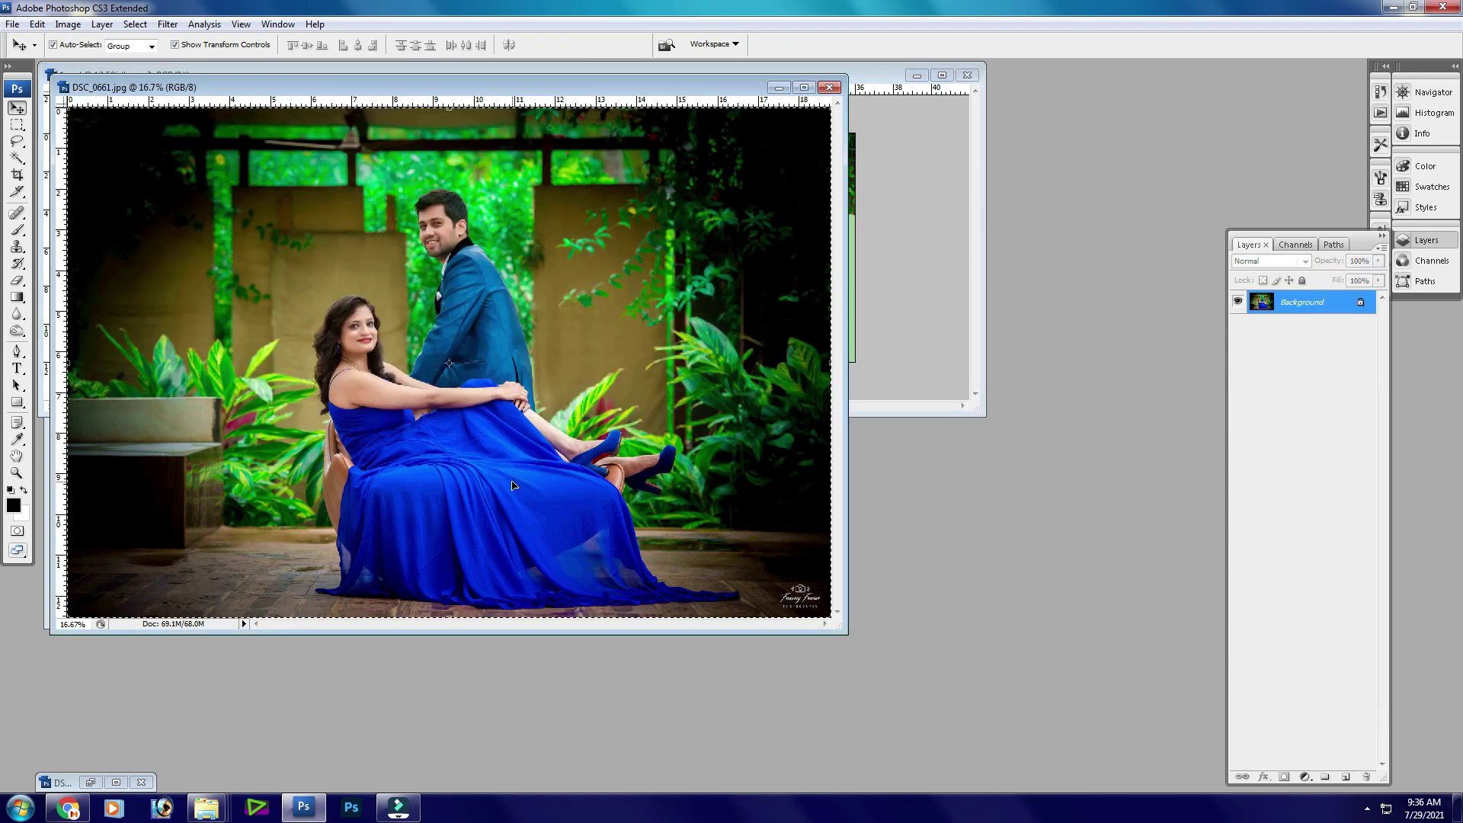
key("ctrl+x")
key("ctrl+w")
left_click(636, 295)
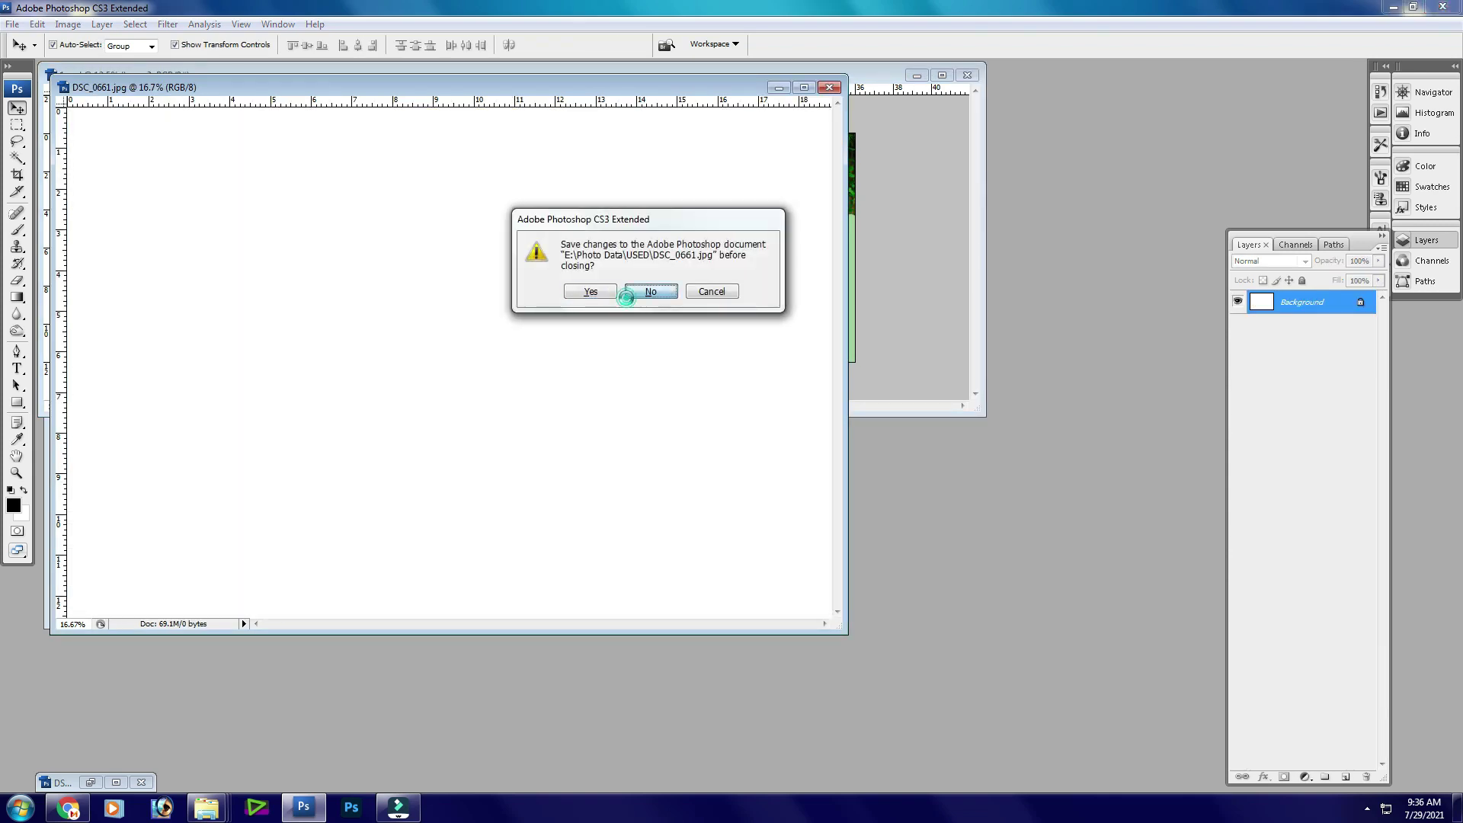
- Paste the DSC_0661 photo above the upper frame farthest from the brush shape in 1.psd and clip it to that frame
left_click(313, 212)
key("Return")
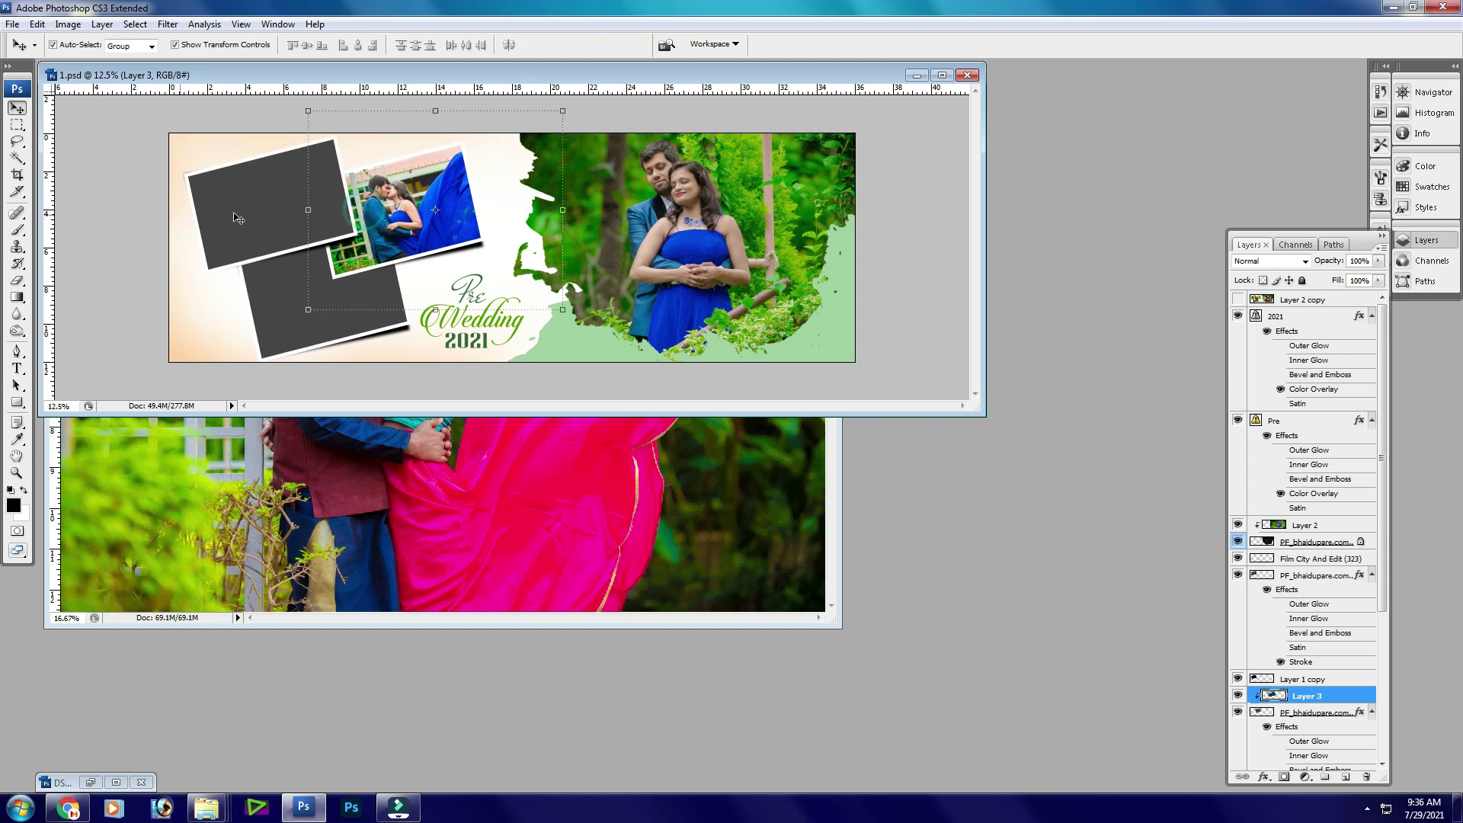
left_click(190, 220)
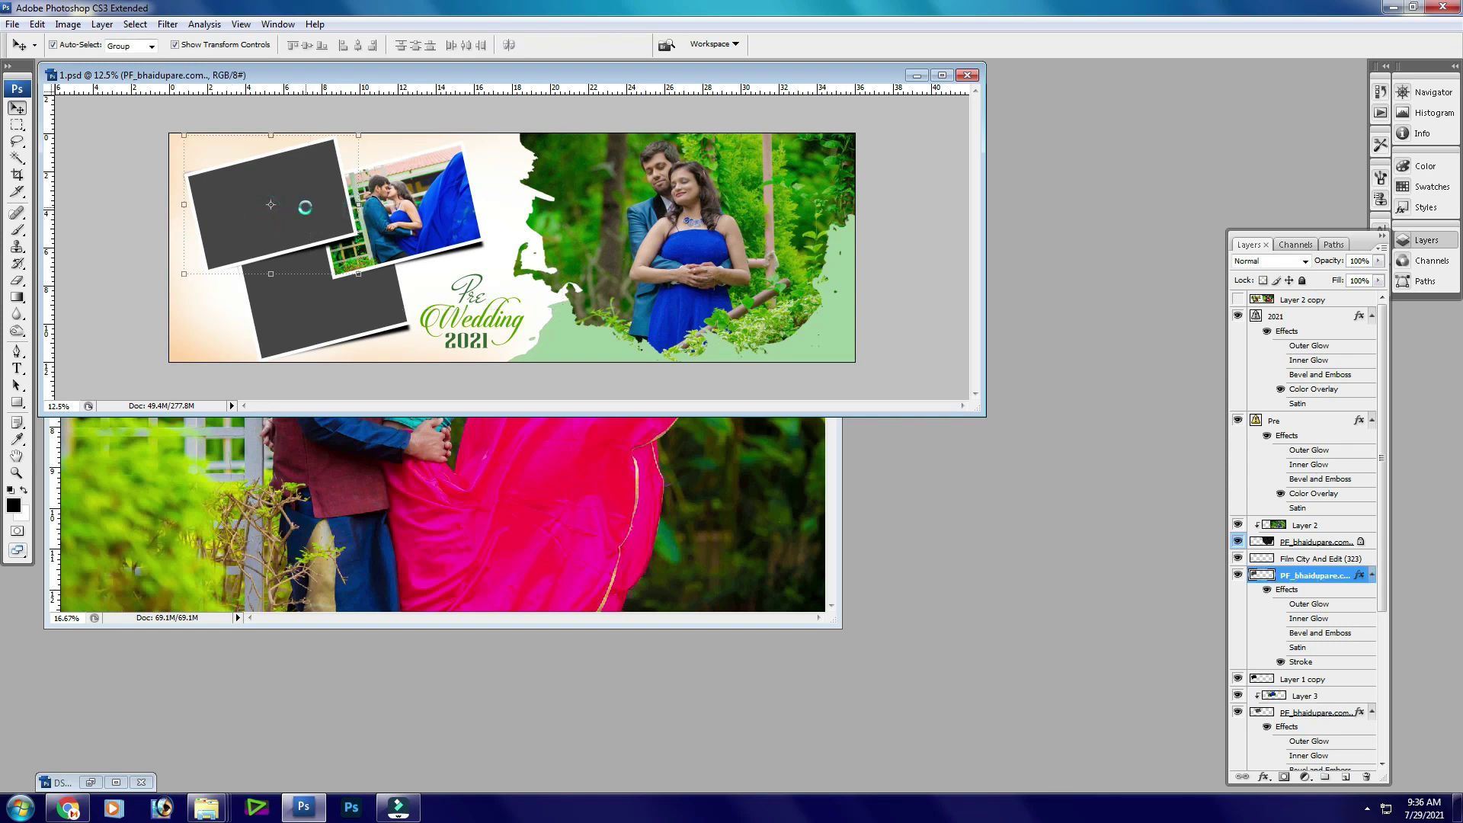
key("ctrl+v")
key("ctrl+alt+g")
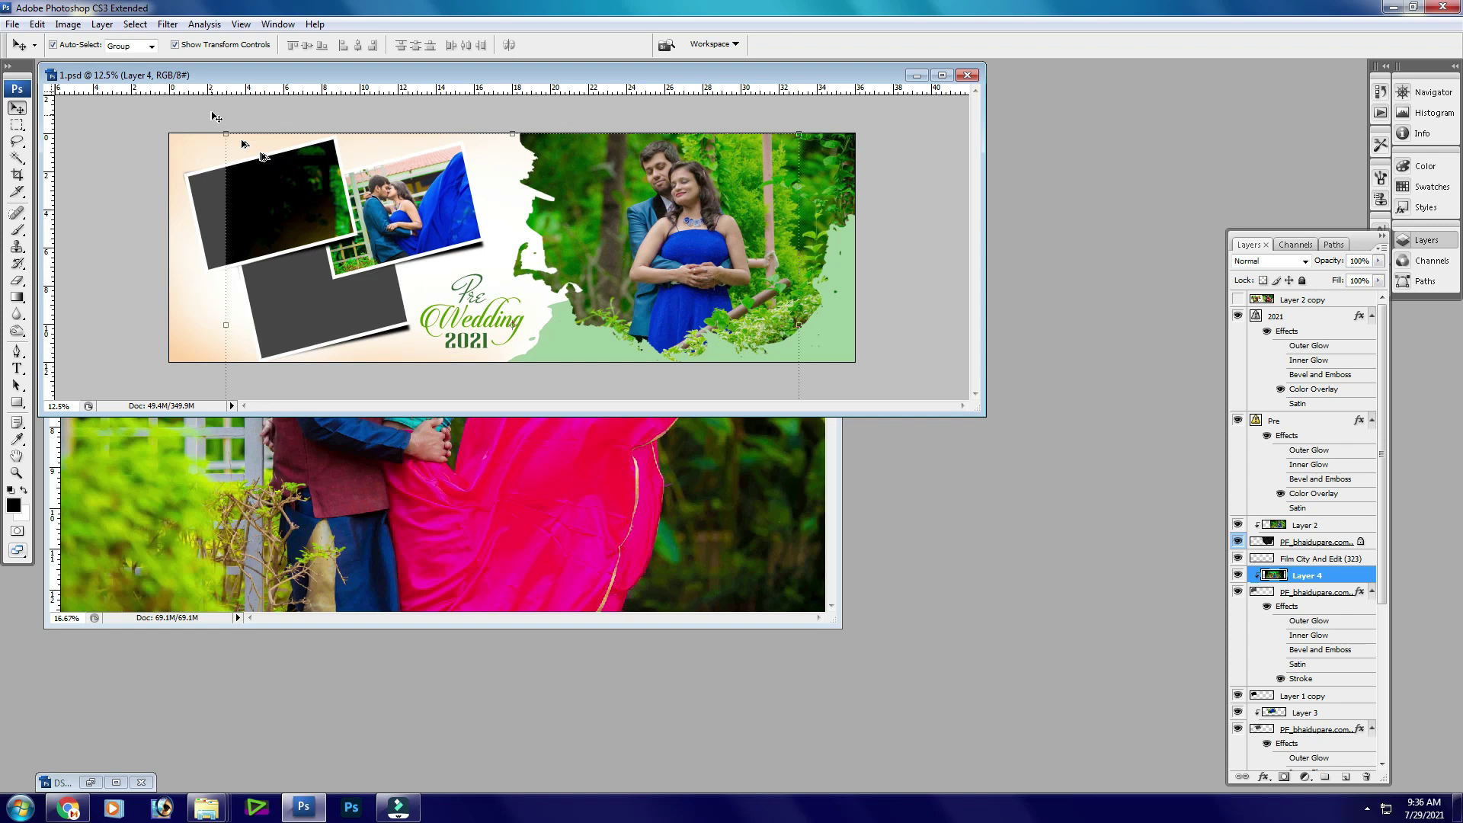
- Scale down and rotate the clipped DSC_0661 photo so the couple fits inside the upper tilted frame
key("alt")
left_click(228, 130)
left_click_drag(225, 126, 395, 247)
left_click_drag(446, 299, 209, 173)
left_click_drag(592, 302, 582, 217)
left_click_drag(390, 227, 369, 235)
key("Return")
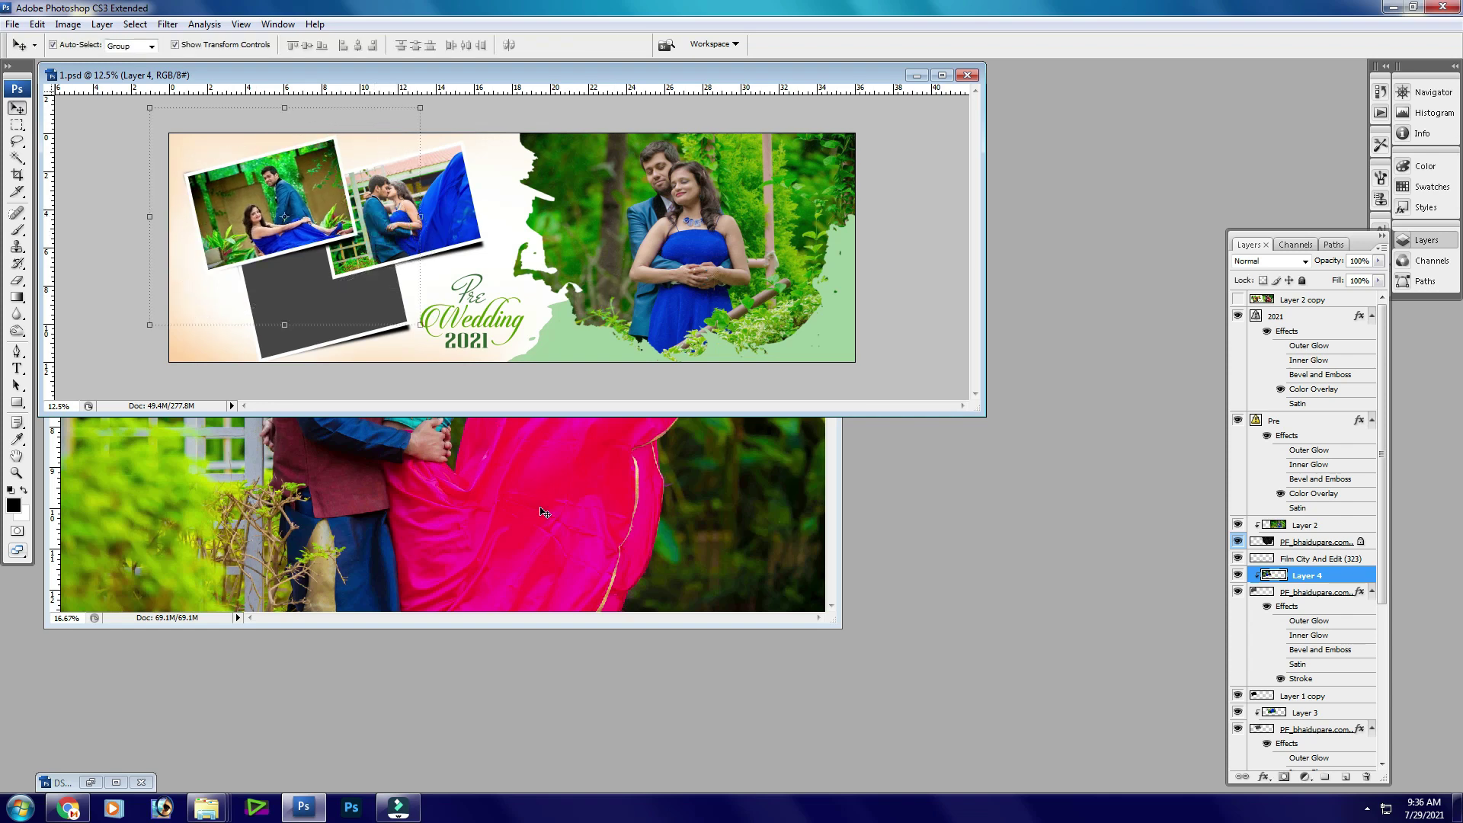
- Cut the whole pink-gown couple photo and close its document without saving
left_click(540, 509)
key("ctrl+a")
key("ctrl+x")
key("ctrl+w")
left_click(651, 291)
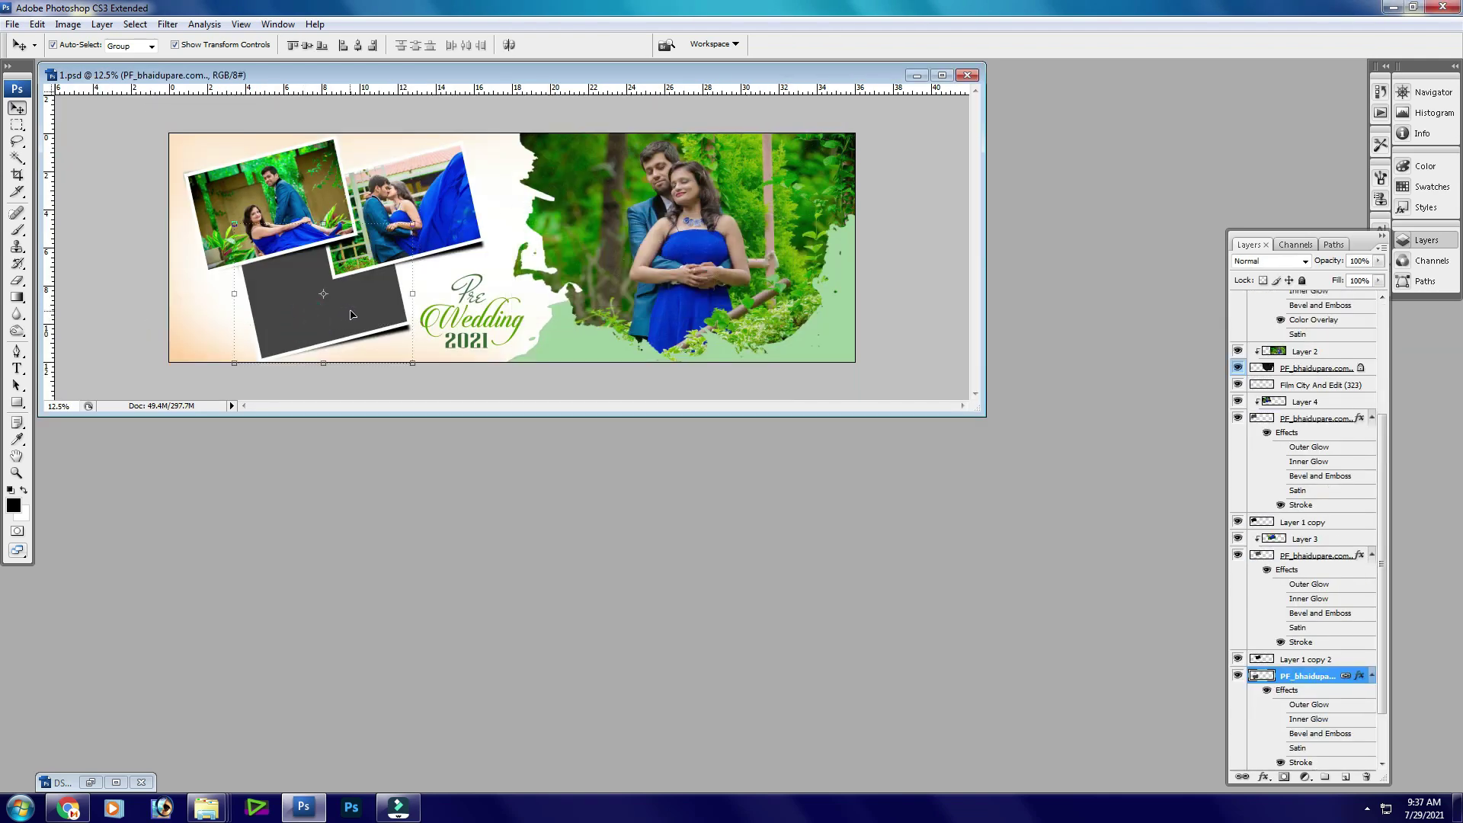
- Paste the pink-gown photo clipped to the lower tilted frame, scaled to 28.7% and rotated to -20.8° around the couple
key("ctrl+v")
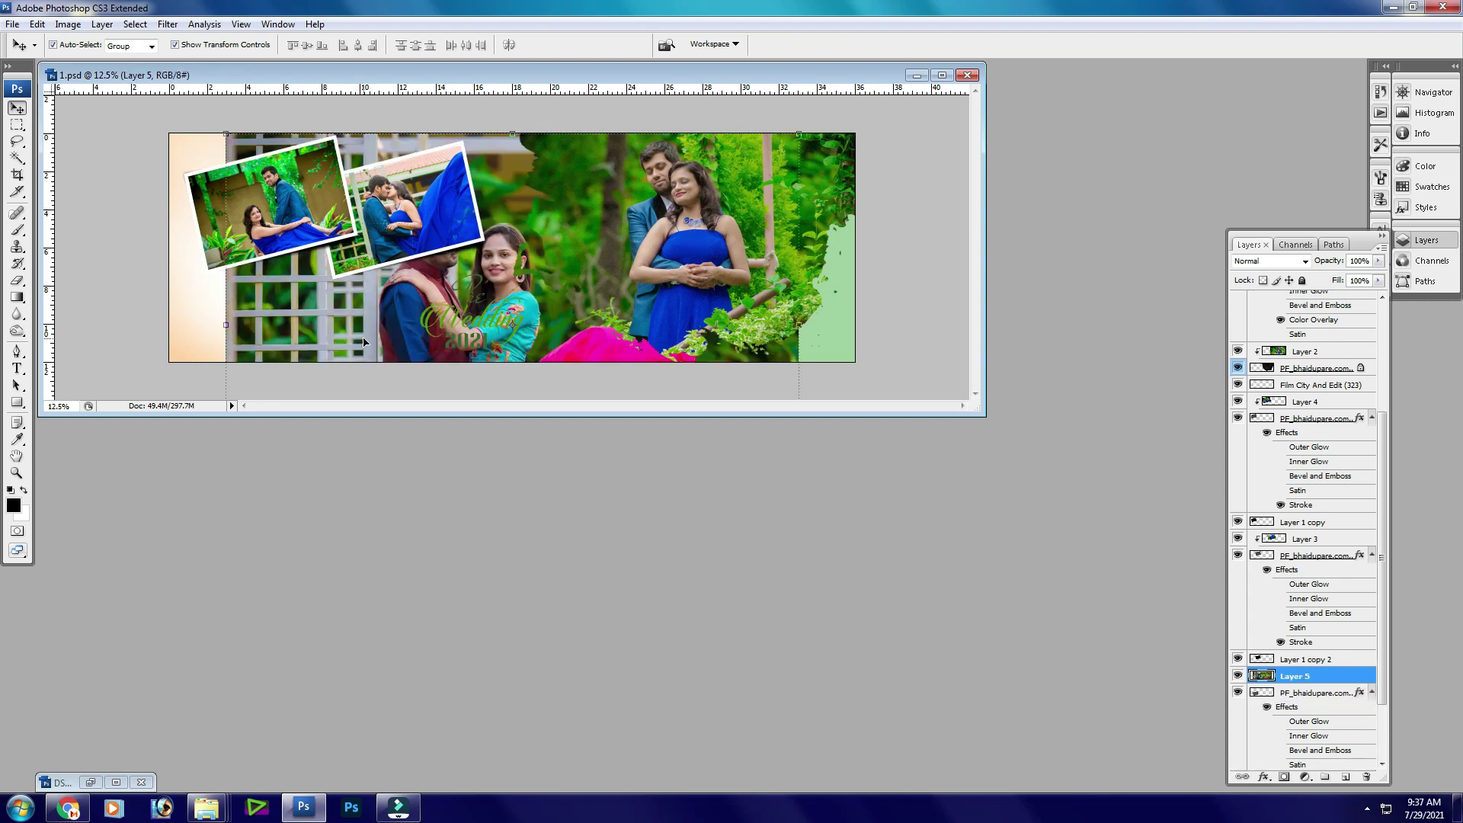
key("ctrl+alt+g")
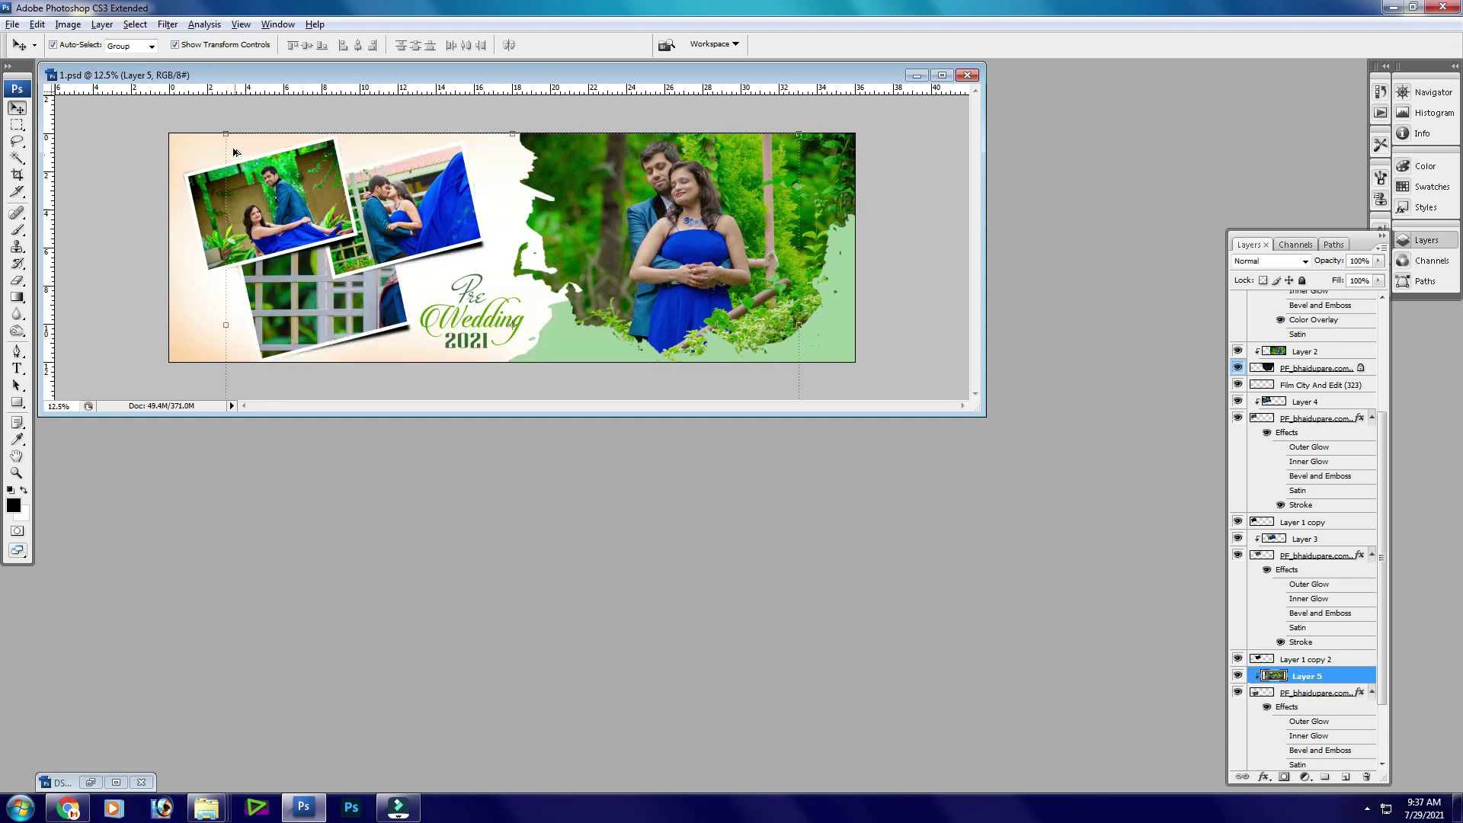
left_click_drag(226, 133, 430, 269)
left_click_drag(552, 330, 362, 296)
left_click_drag(600, 352, 587, 252)
double_click(370, 290)
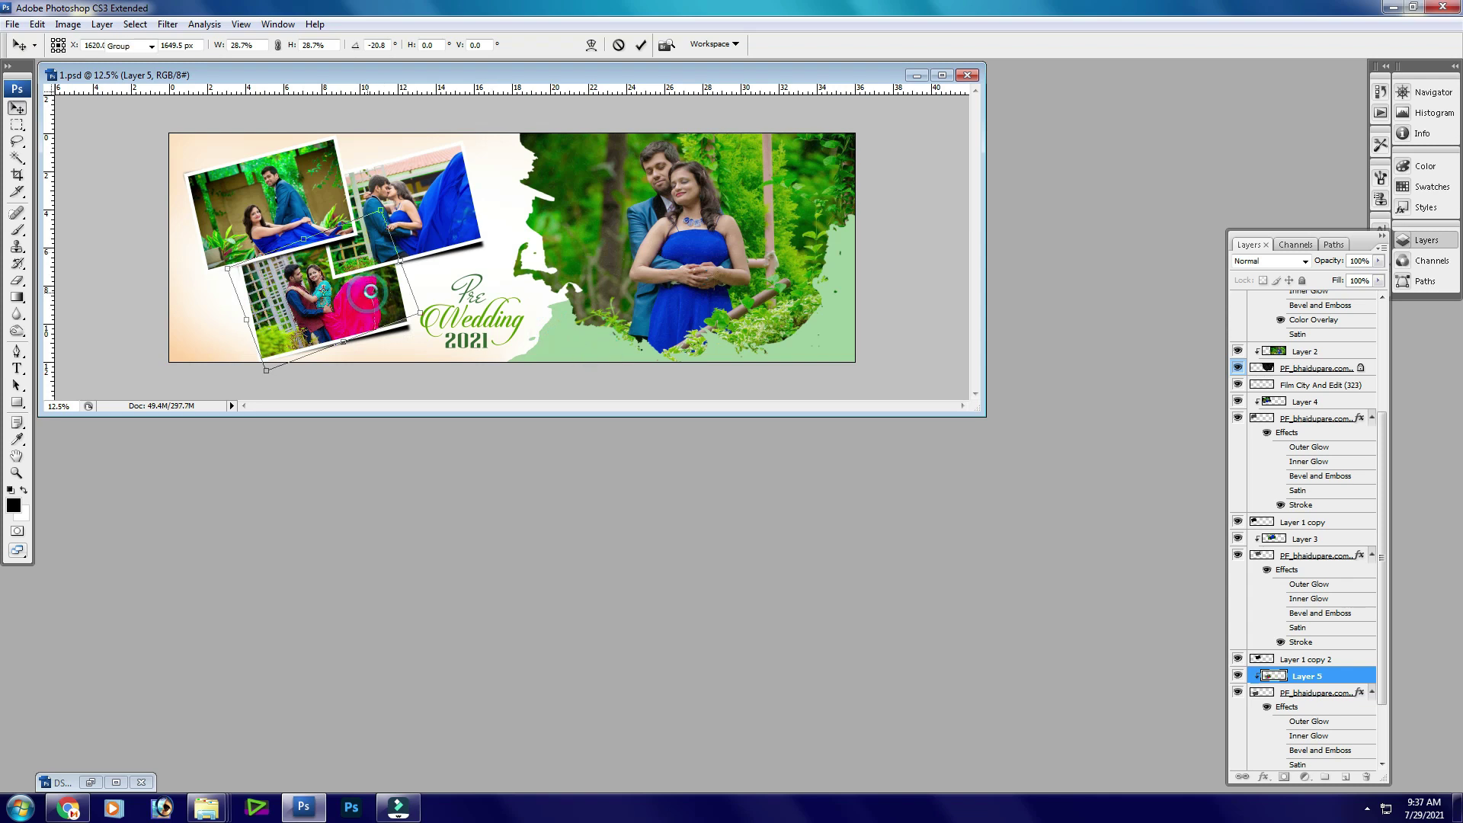
- Rotate the clipped pink-gown photo by a further 1.9° inside the lower frame and apply the transformation
key("ctrl+t")
left_click_drag(442, 269, 491, 266)
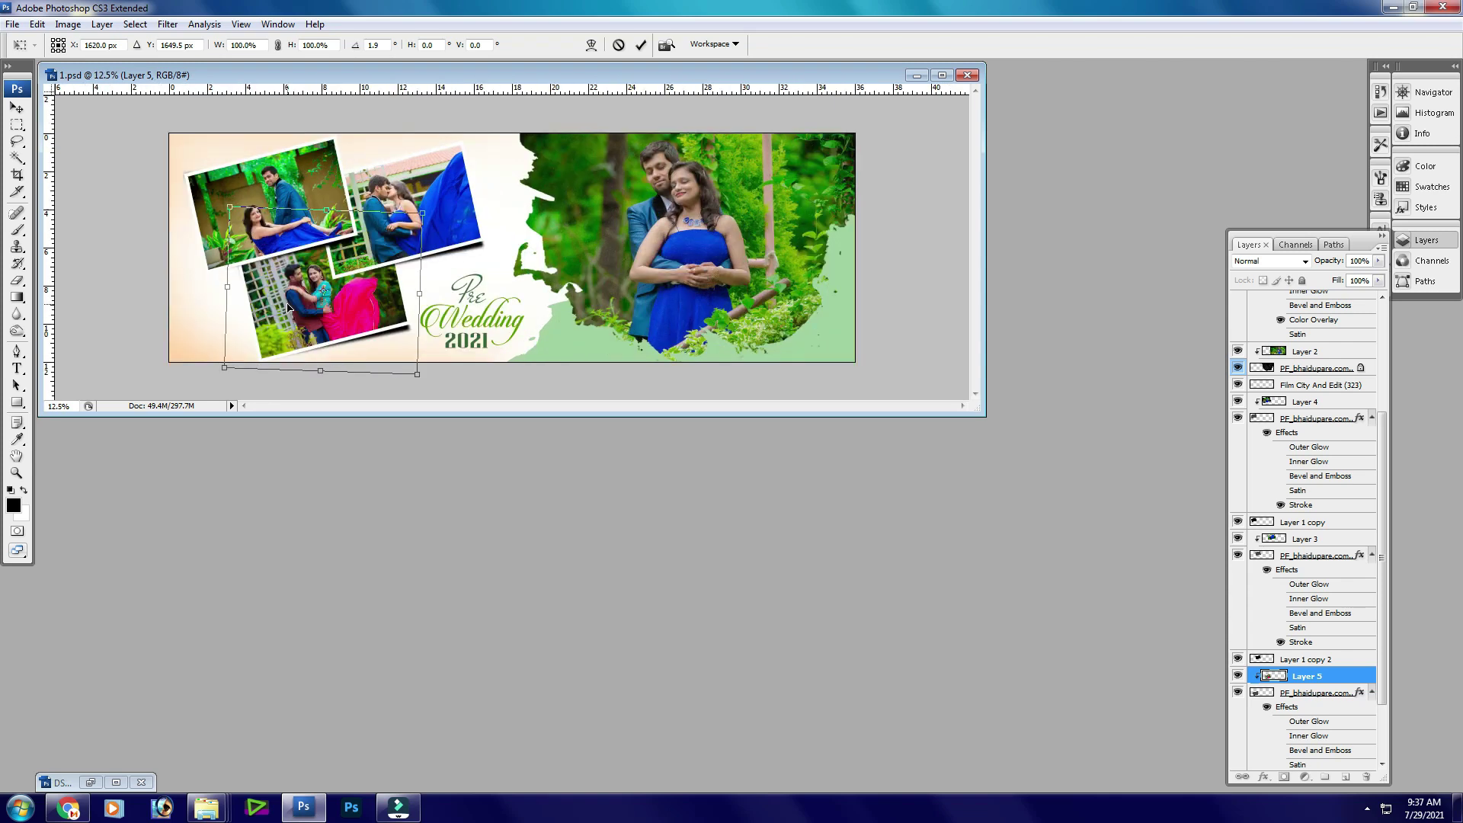
key("ctrl+plus")
key("Return")
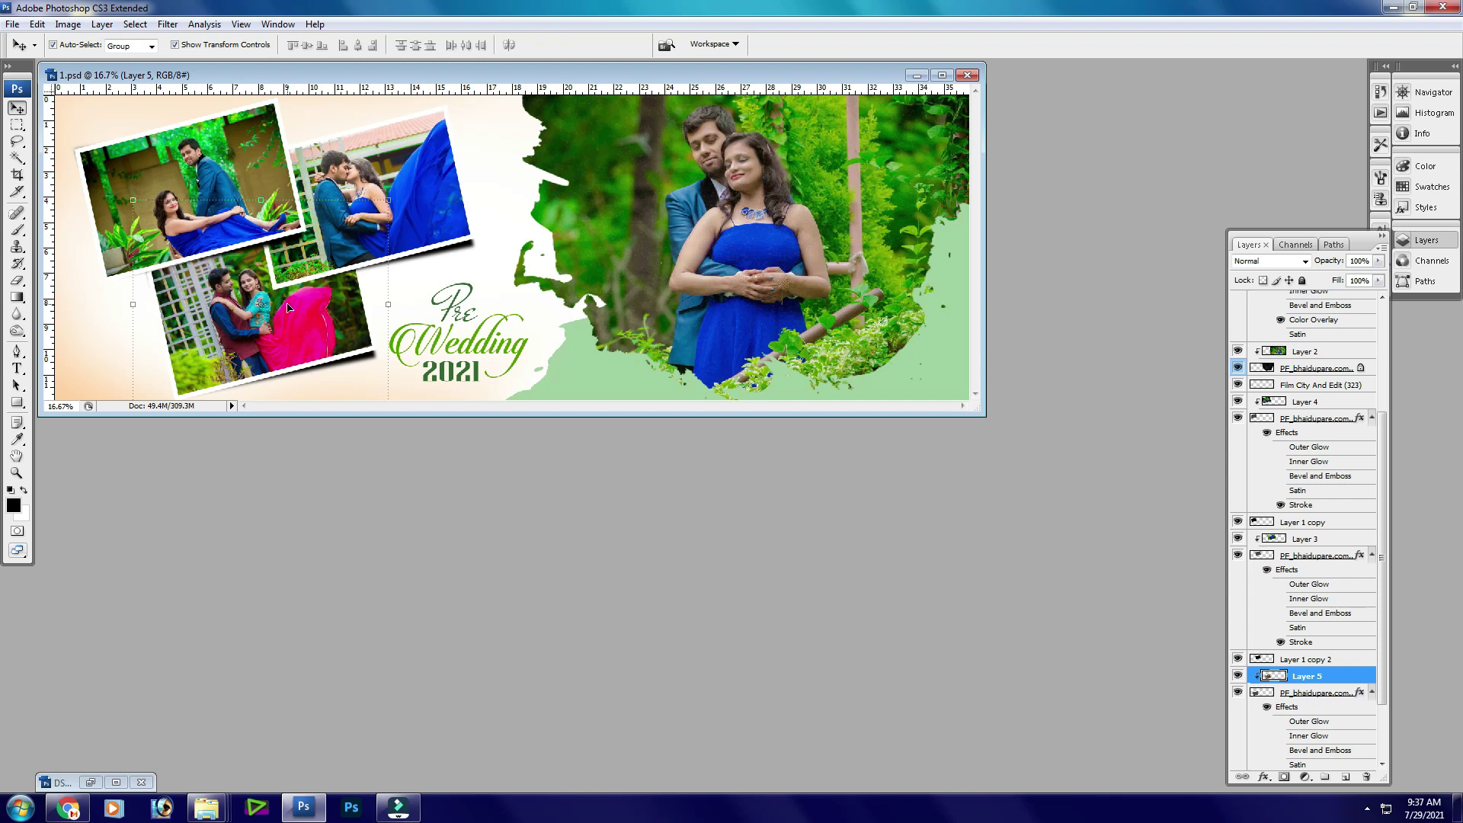
- Enlarge the 1.psd document window to review the whole filled spread and close the document without saving
key("ctrl+minus")
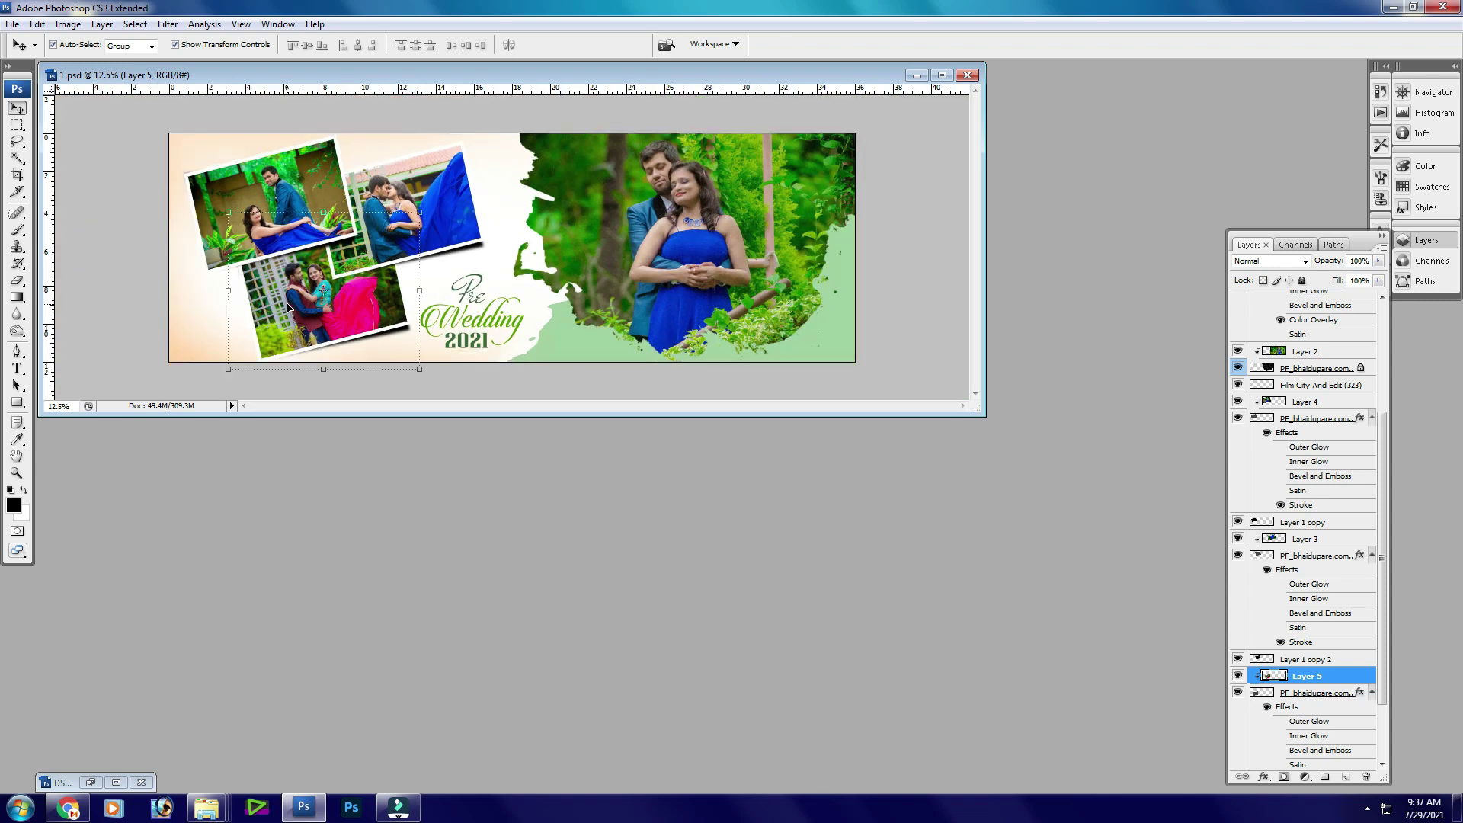
key("ctrl+minus")
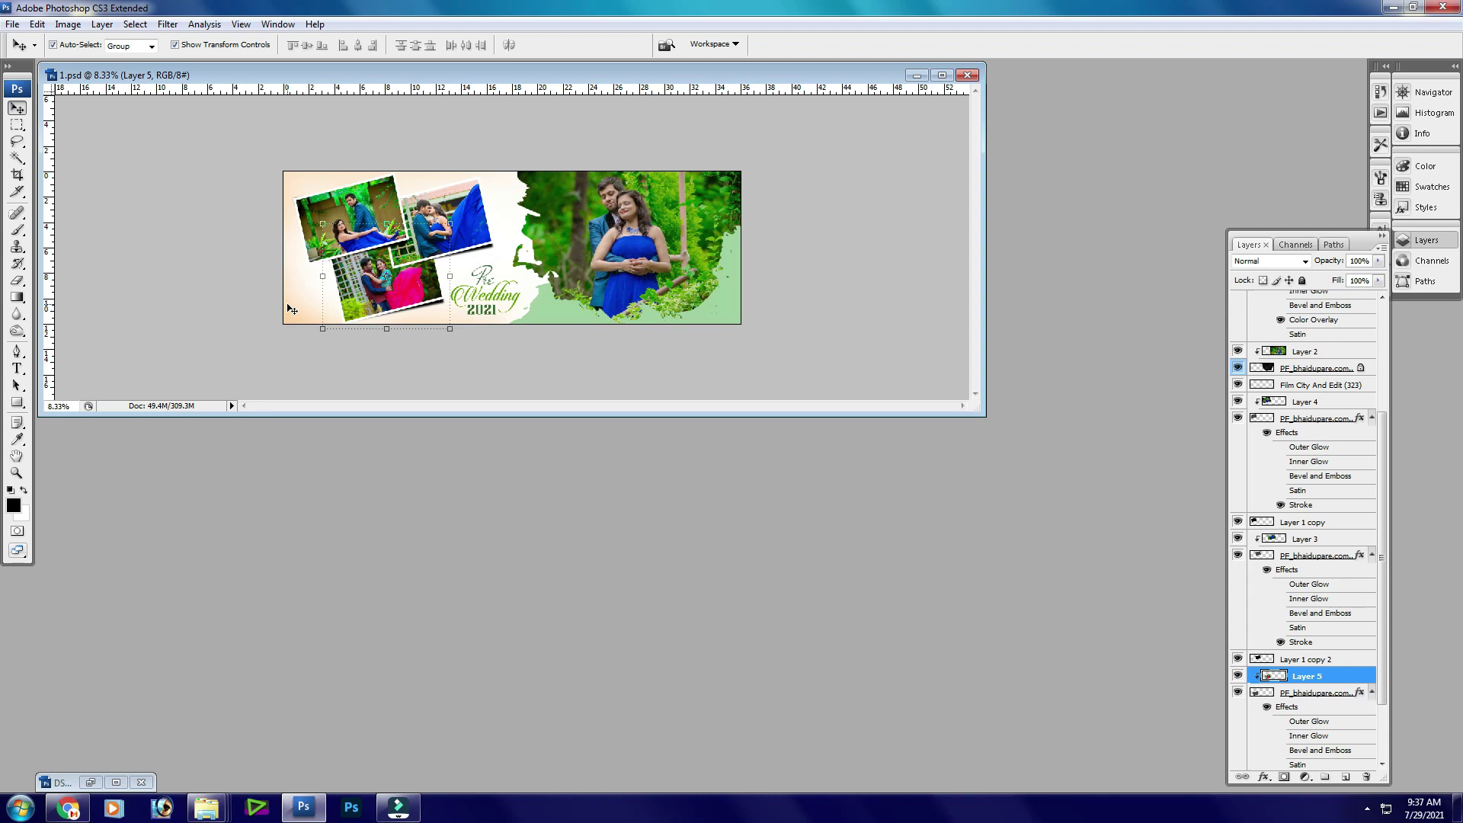
key("ctrl+plus")
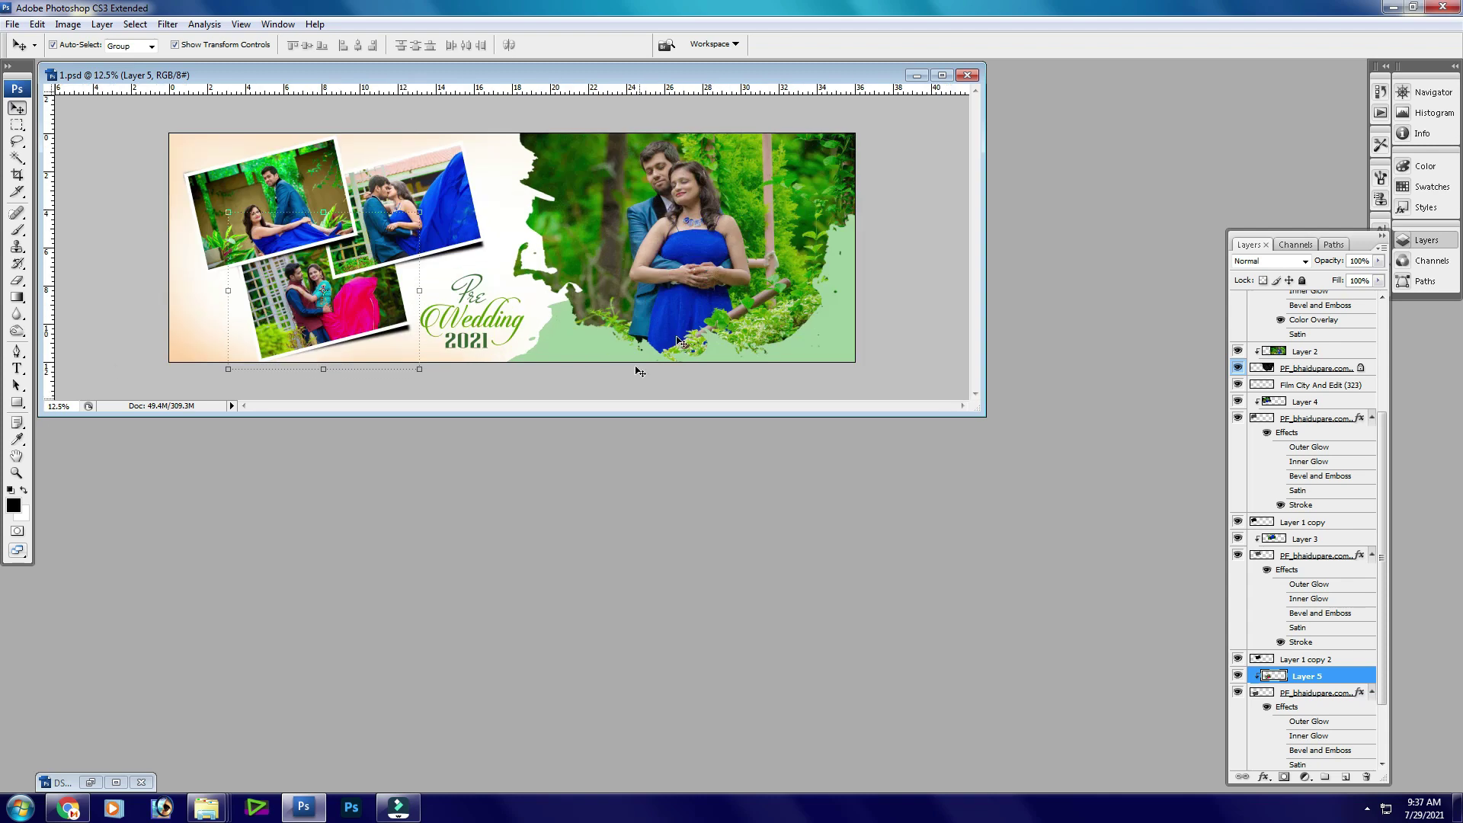
left_click_drag(983, 415, 981, 543)
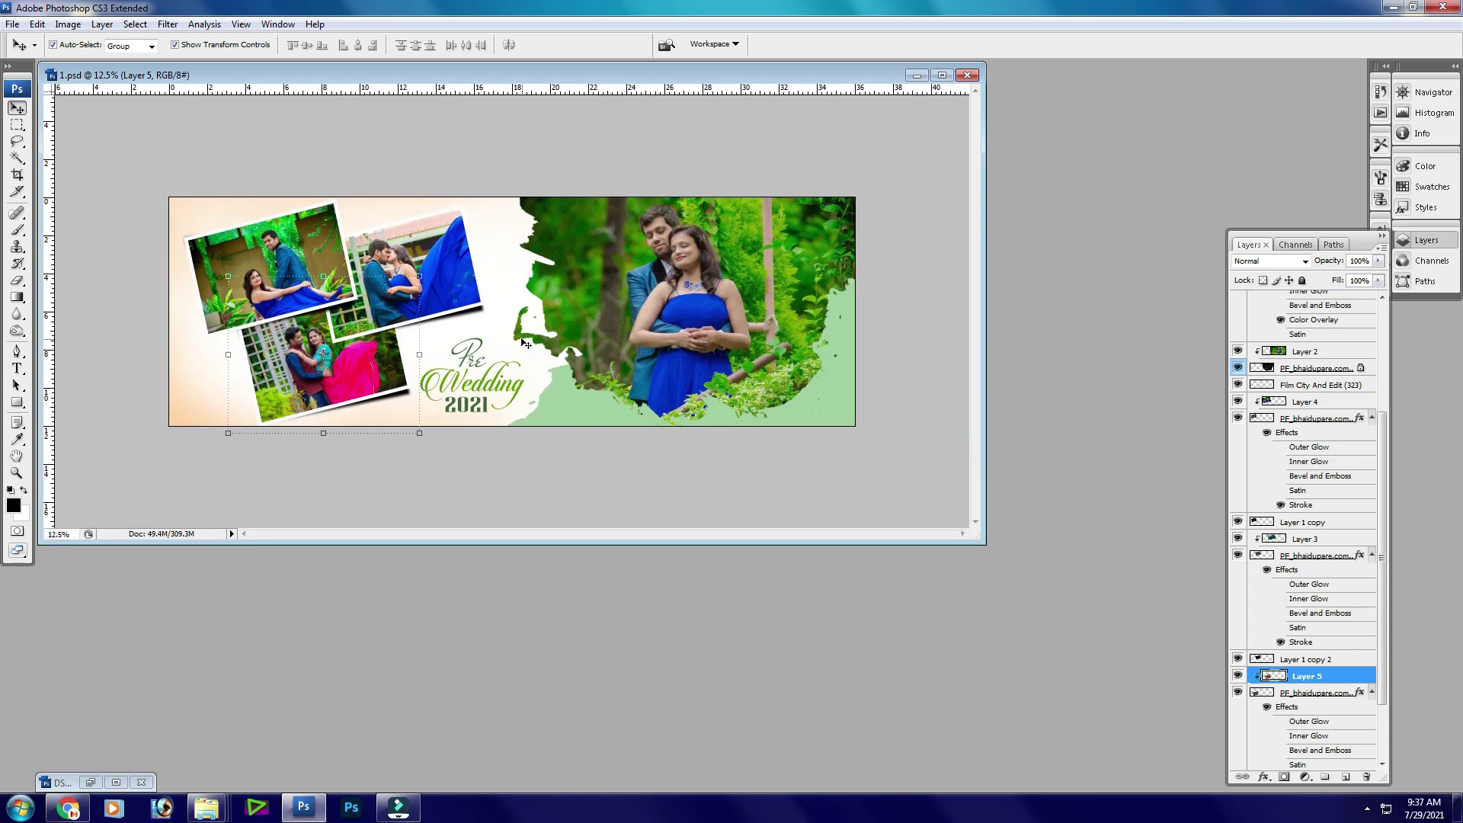
key("ctrl+w")
left_click(663, 288)
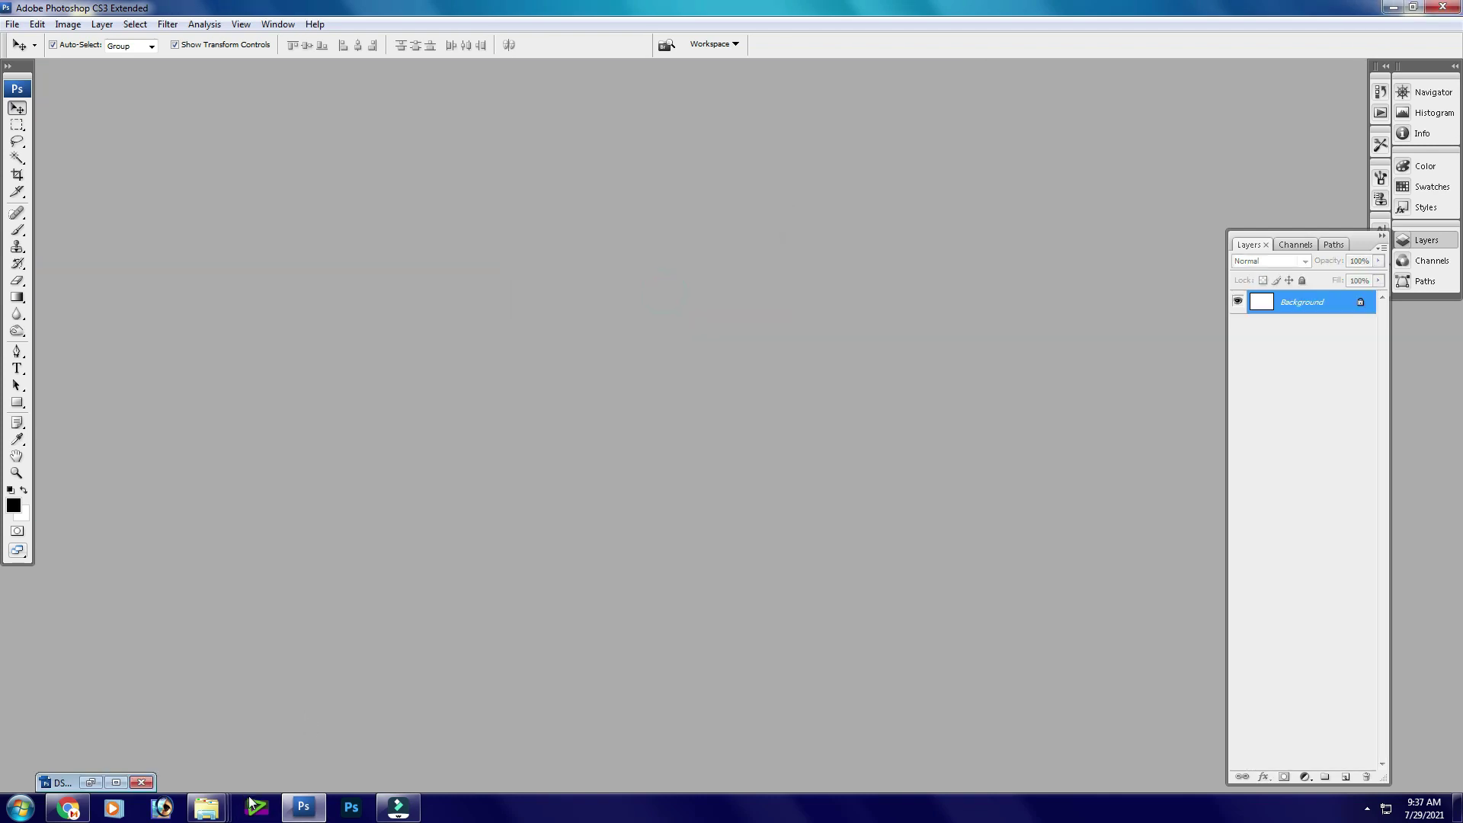
- Open the template 16.psd from the 12X36___PSD folder in Photoshop and hide its Layer 8 preview image
mouse_move(208, 806)
left_click(430, 735)
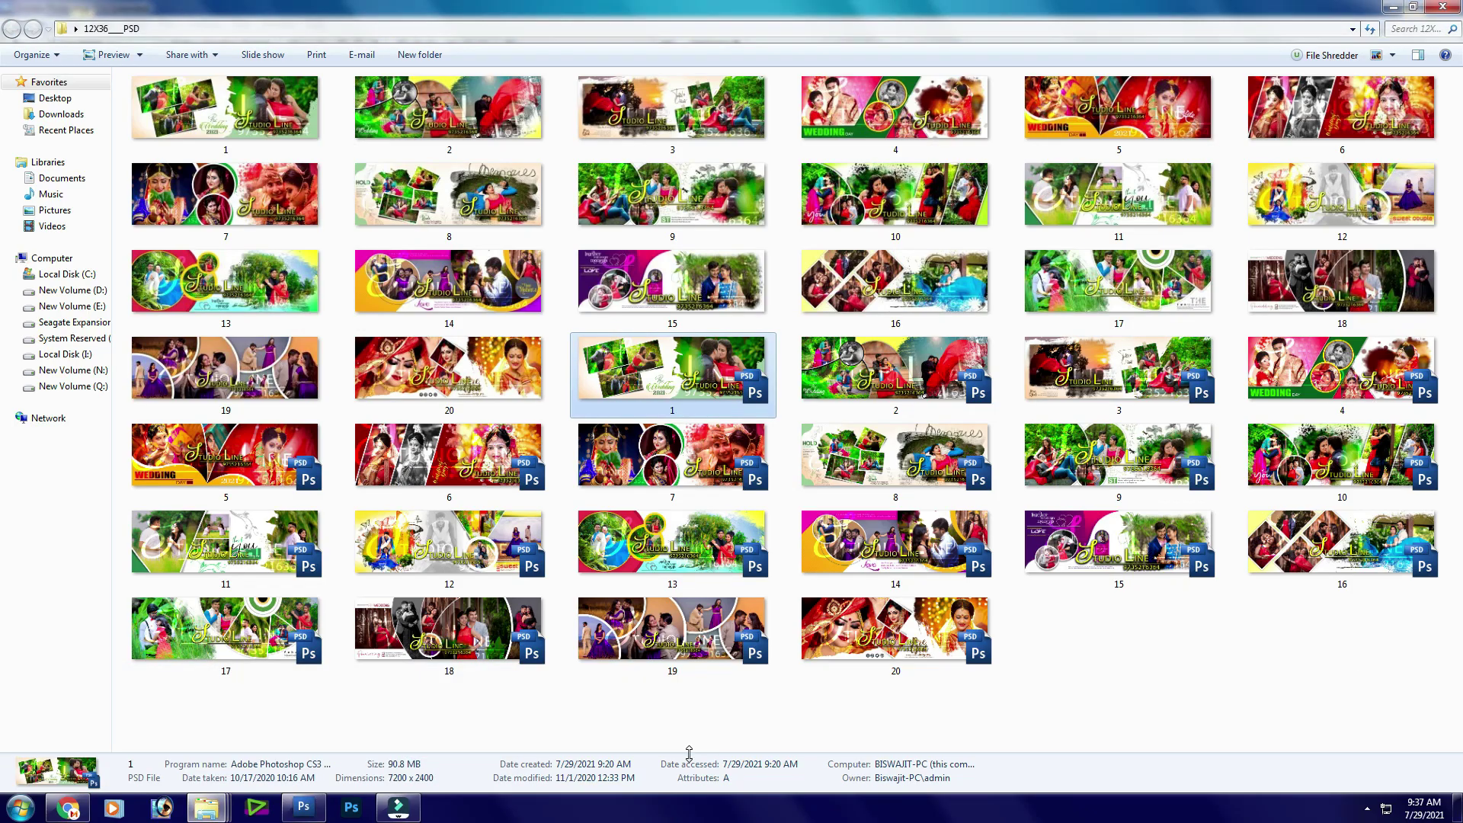
left_click(1347, 638)
left_click_drag(1341, 564, 329, 797)
left_click_drag(307, 815, 578, 258)
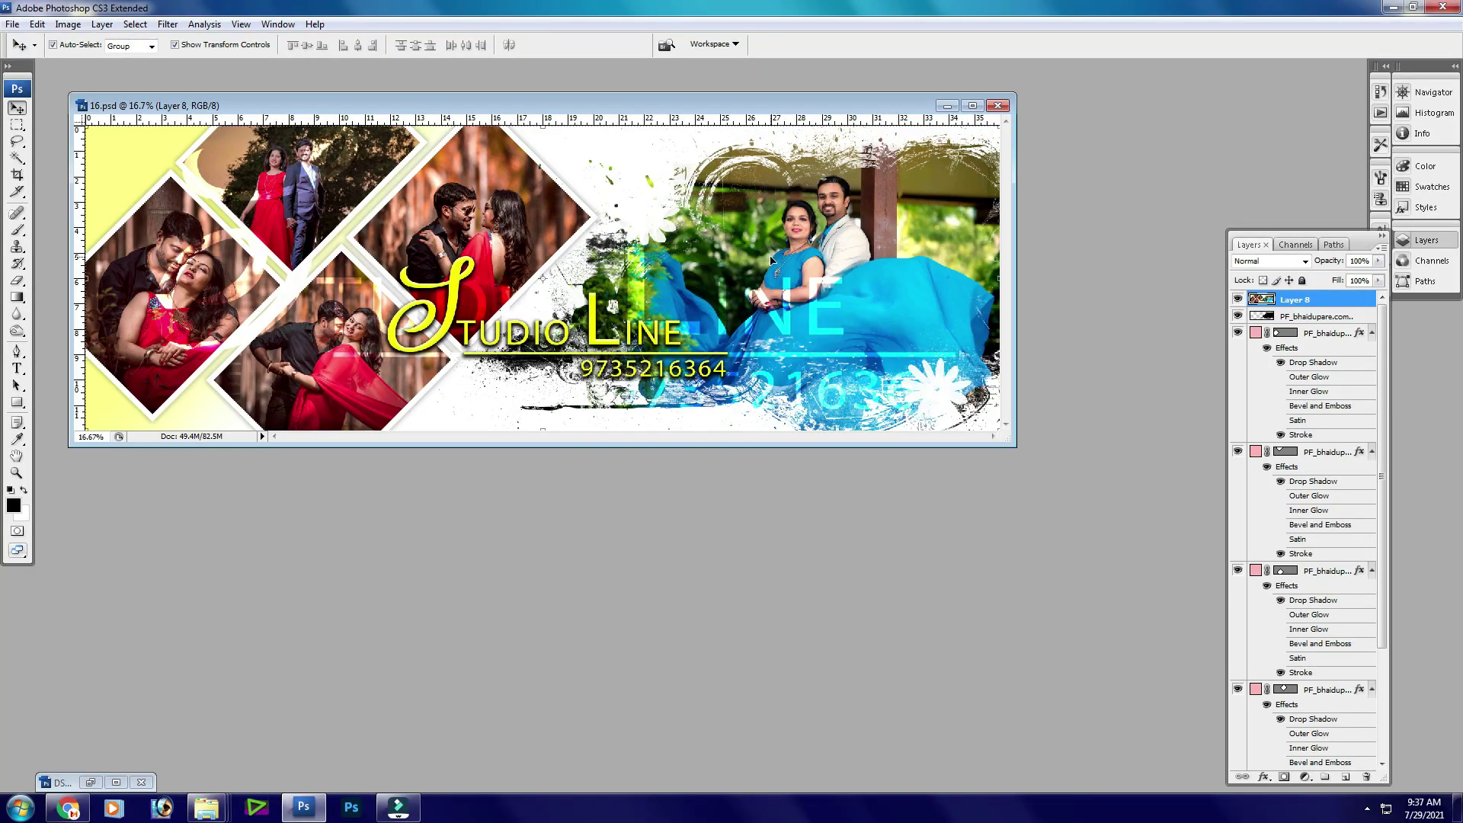
key("ctrl+minus")
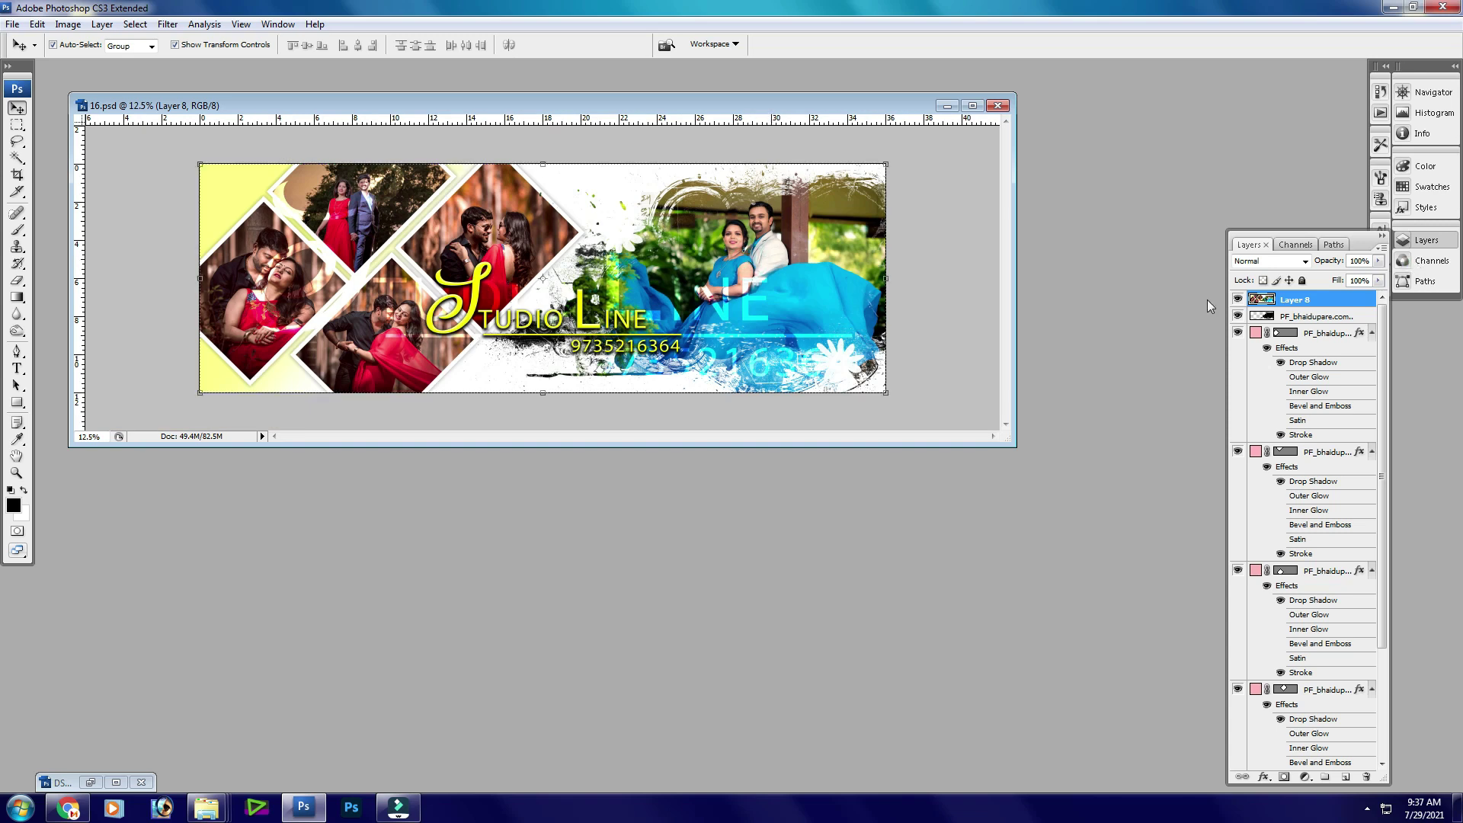
left_click(1238, 300)
- Try moving the black brush shape and a pink diamond frame in 16.psd, undoing each move
left_click_drag(770, 273, 604, 256)
key("ctrl+z")
left_click_drag(477, 292, 706, 244)
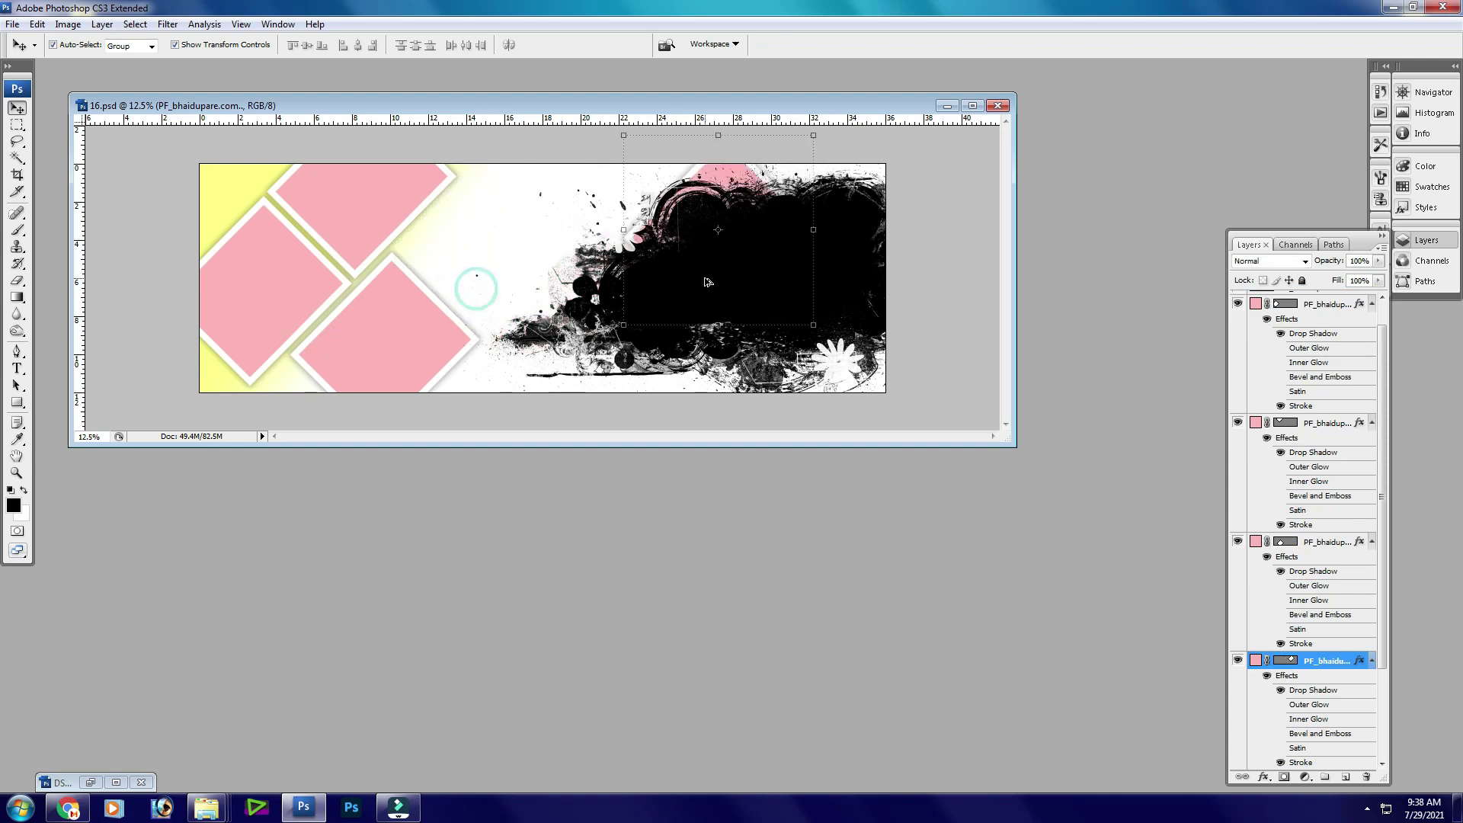
key("ctrl+z")
- Close 16.psd without saving and open the template 14.psd from the 12X36___PSD folder
key("ctrl+w")
left_click(655, 281)
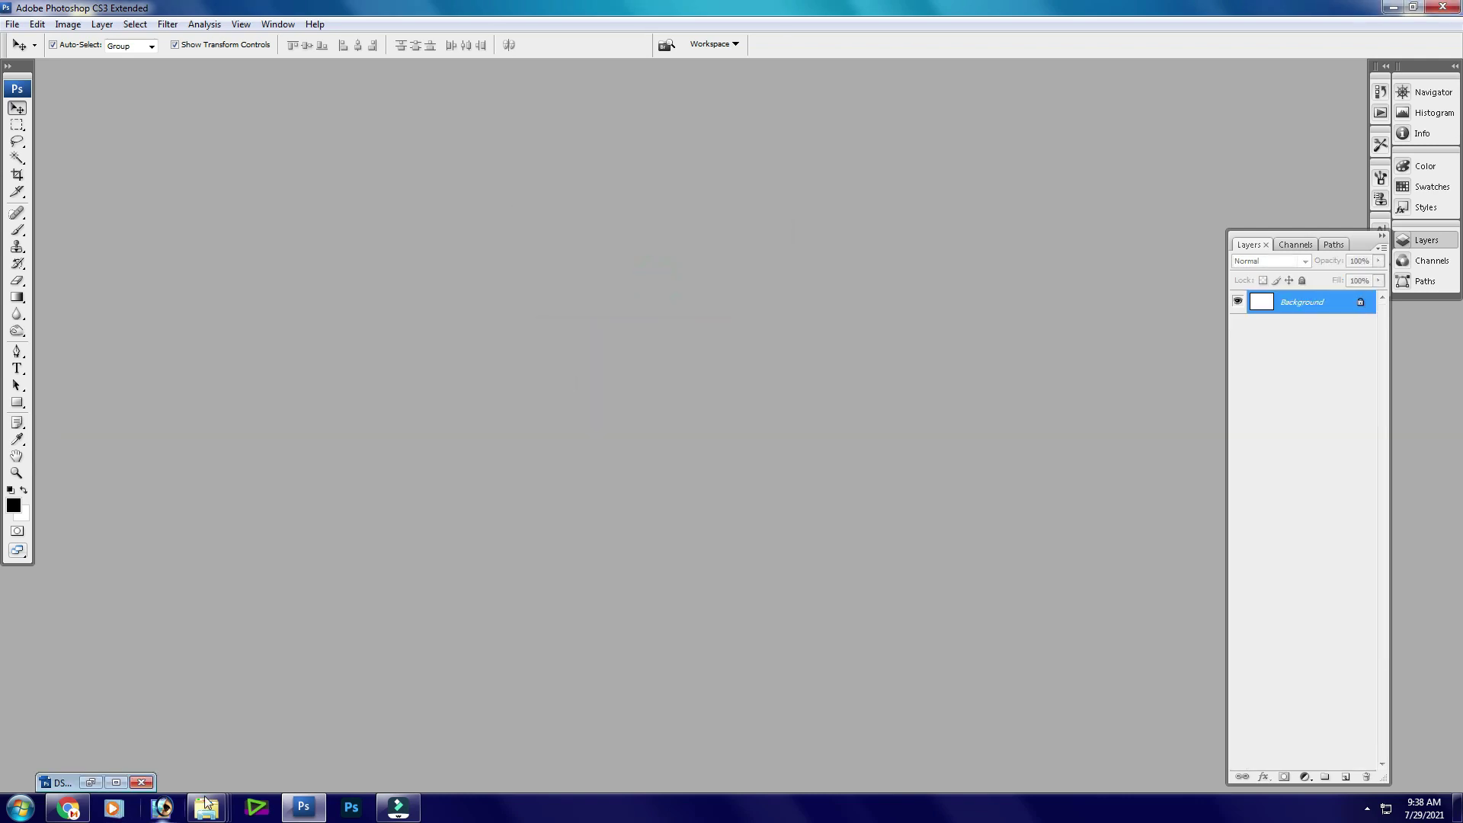
mouse_move(208, 815)
left_click(457, 728)
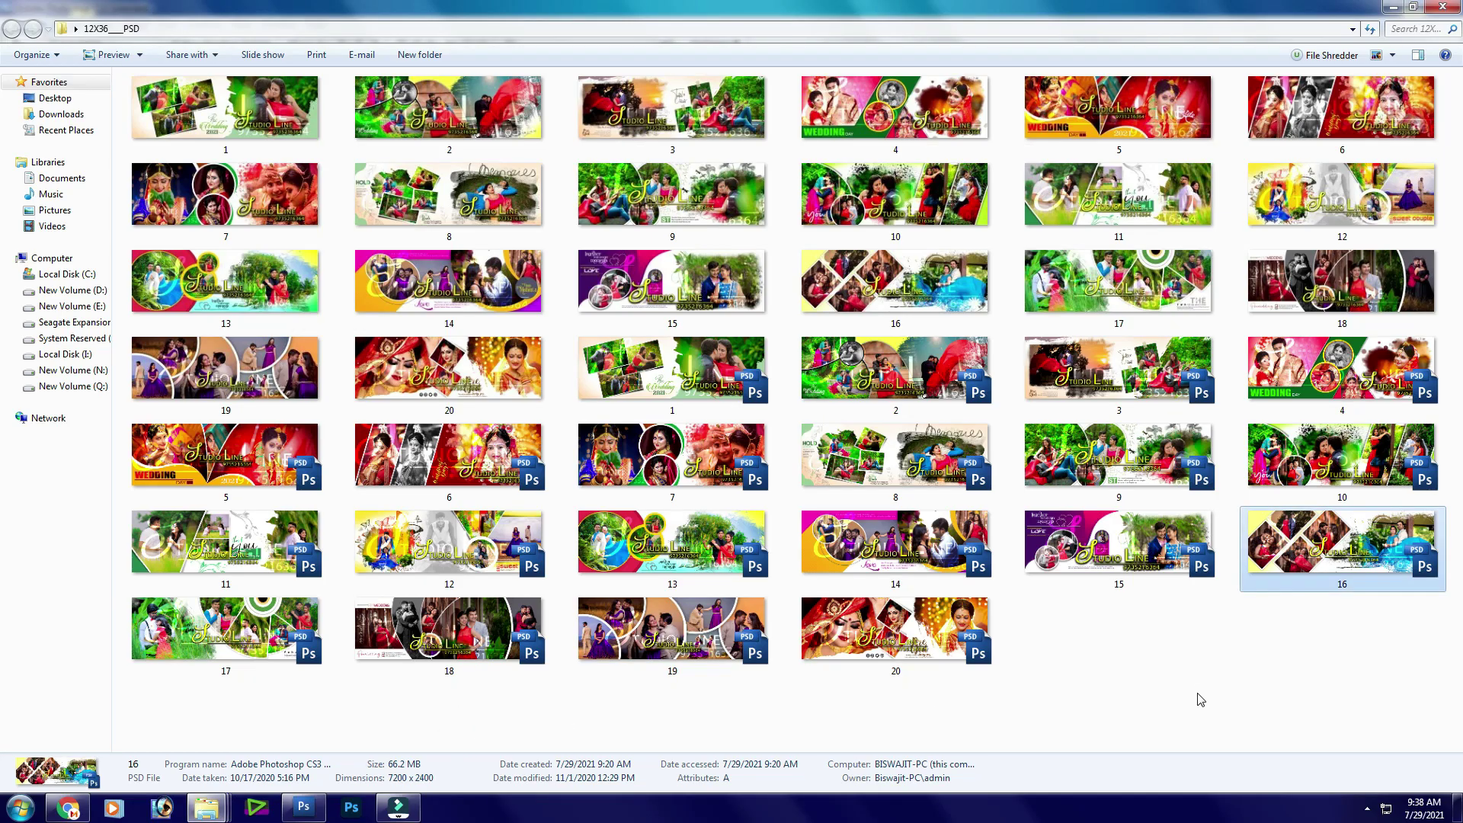
left_click_drag(902, 568, 721, 266)
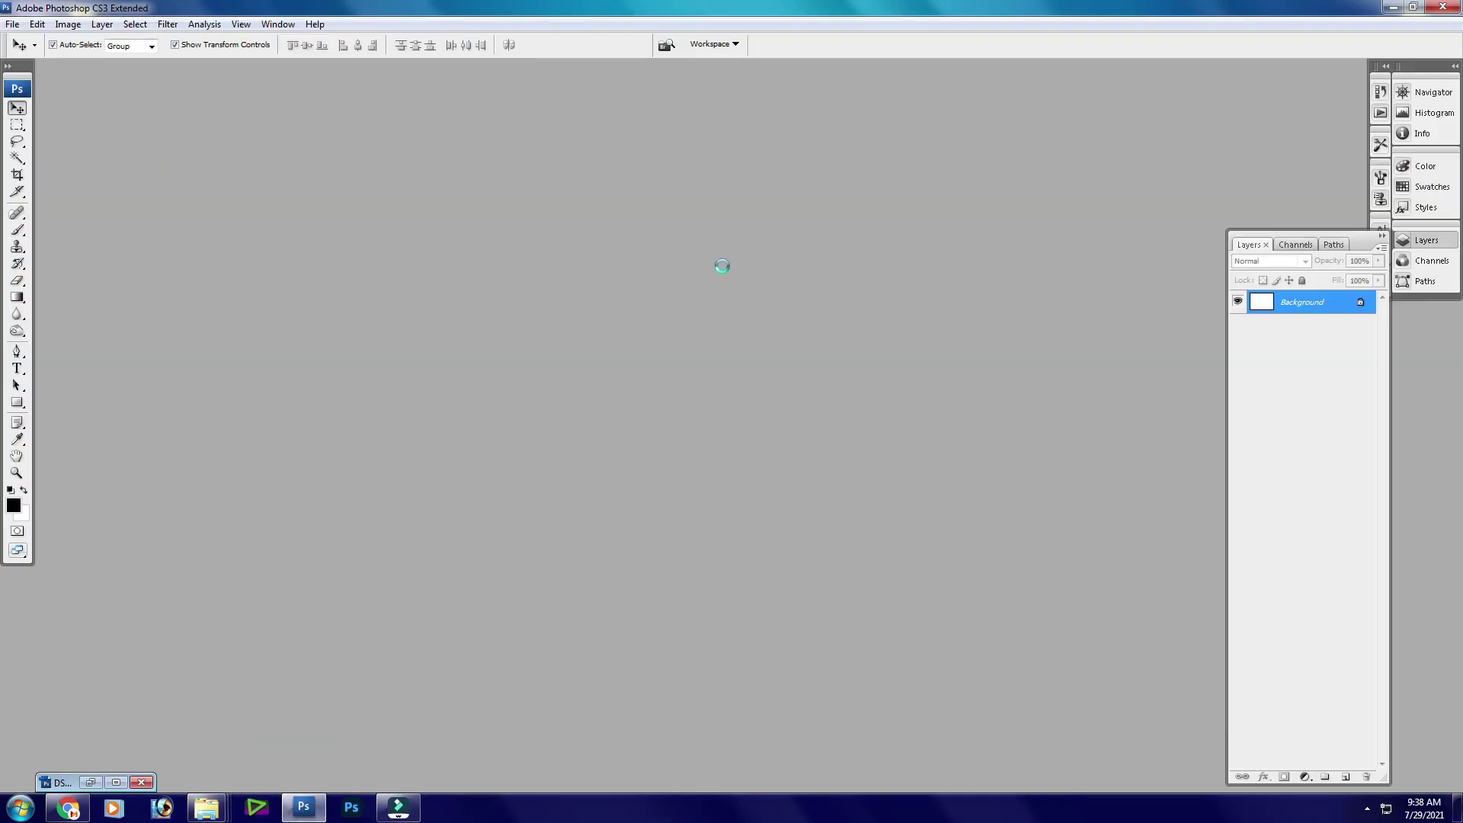
left_click(700, 328)
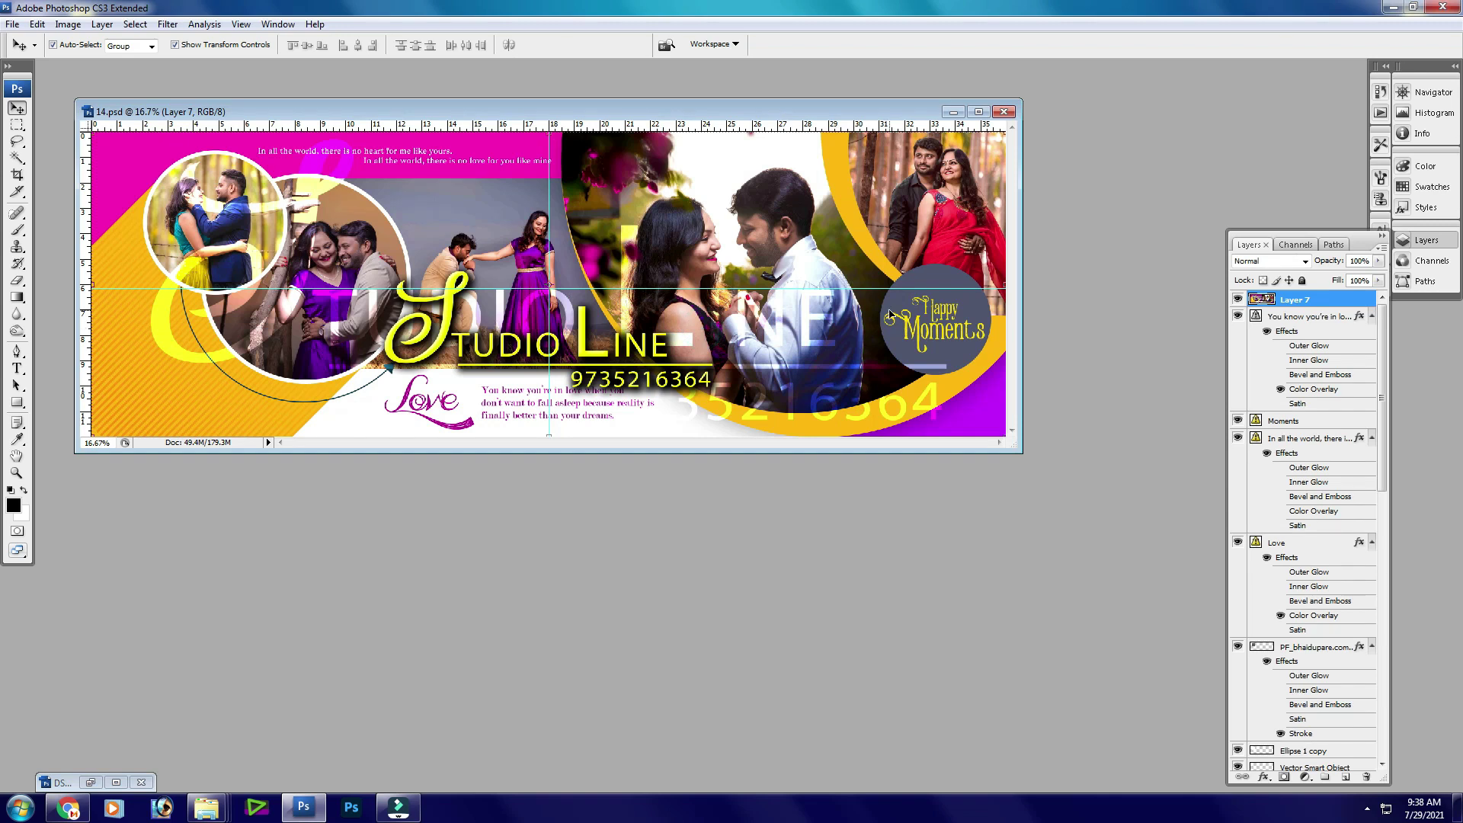
- Enlarge the 14.psd document window and hide its Layer 7 preview image
key("ctrl+minus")
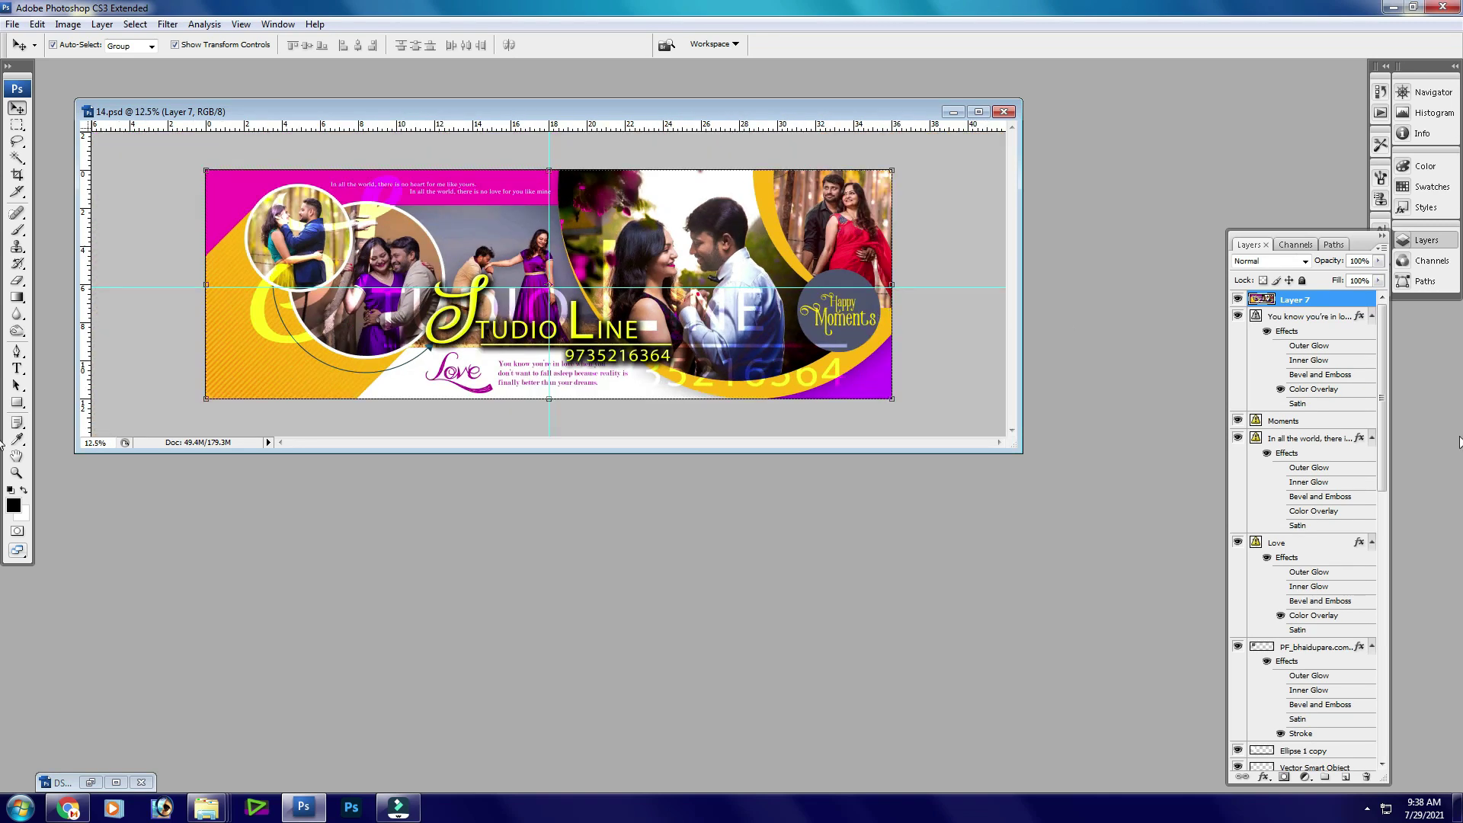
left_click_drag(1015, 450, 1105, 648)
left_click(838, 428)
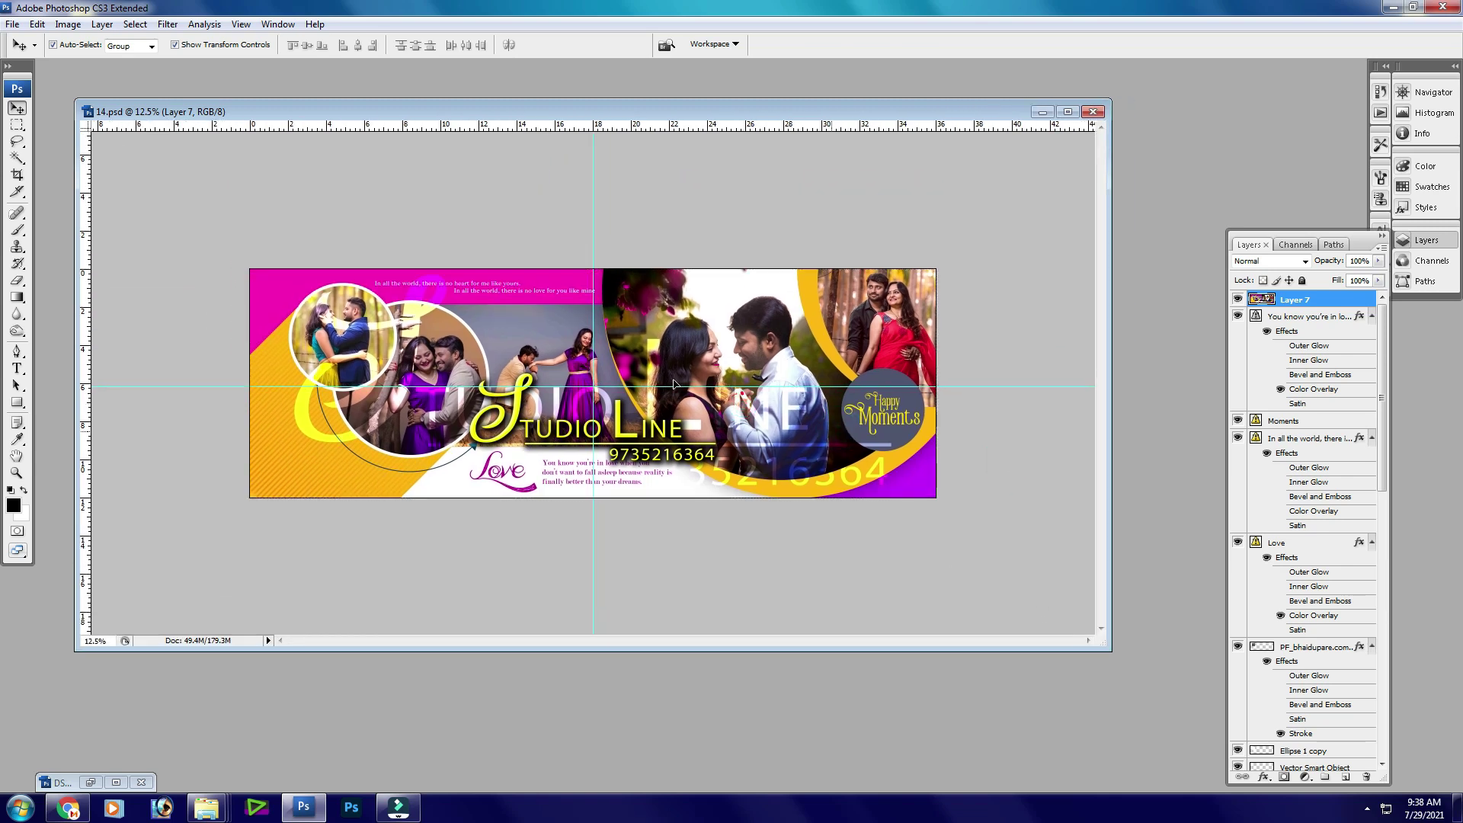
key("ctrl+z")
left_click(1237, 298)
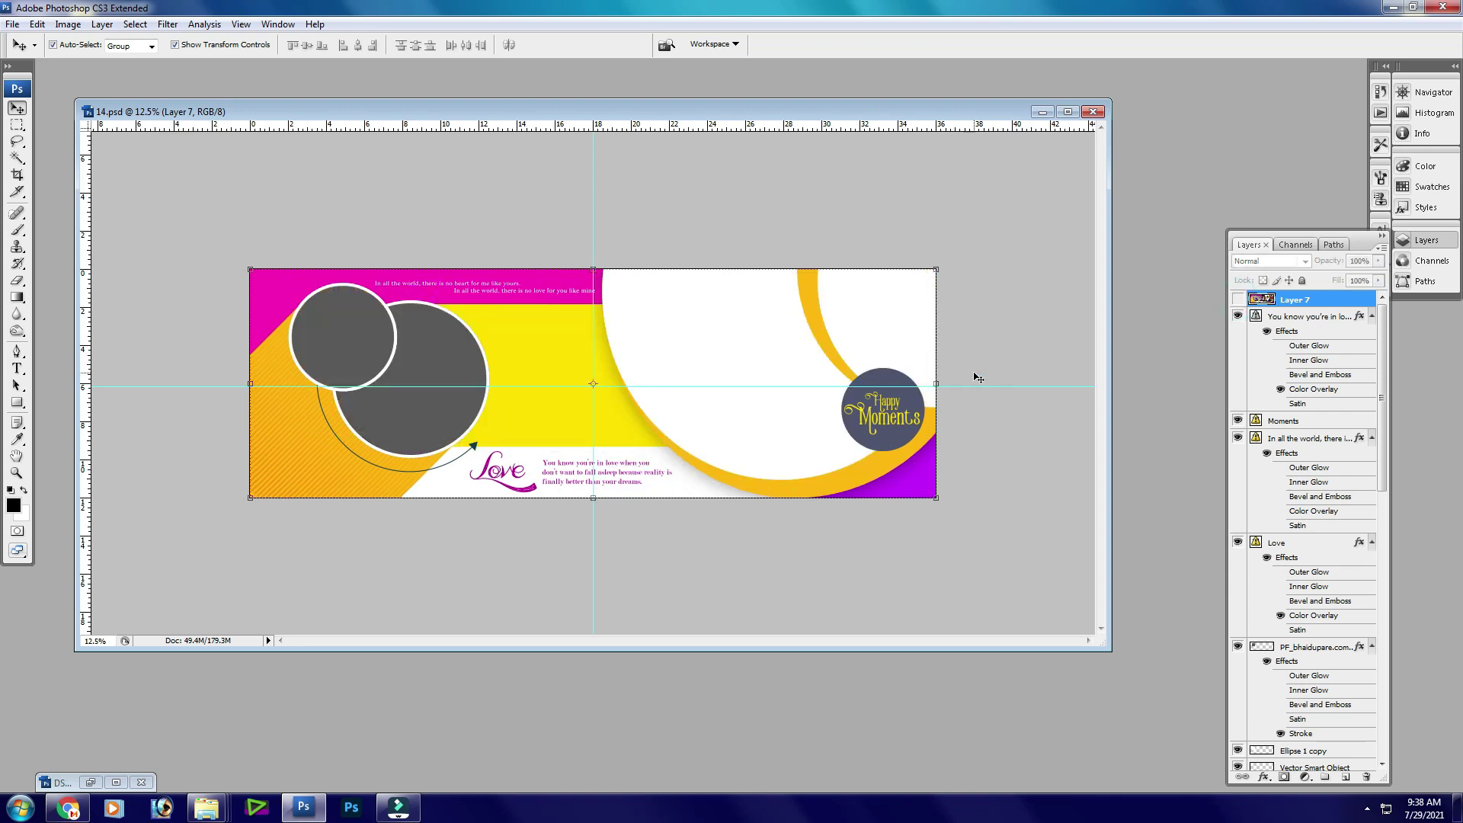
- Try moving the large grey circle frame and the big white shape in 14.psd, undoing both moves
left_click(455, 426)
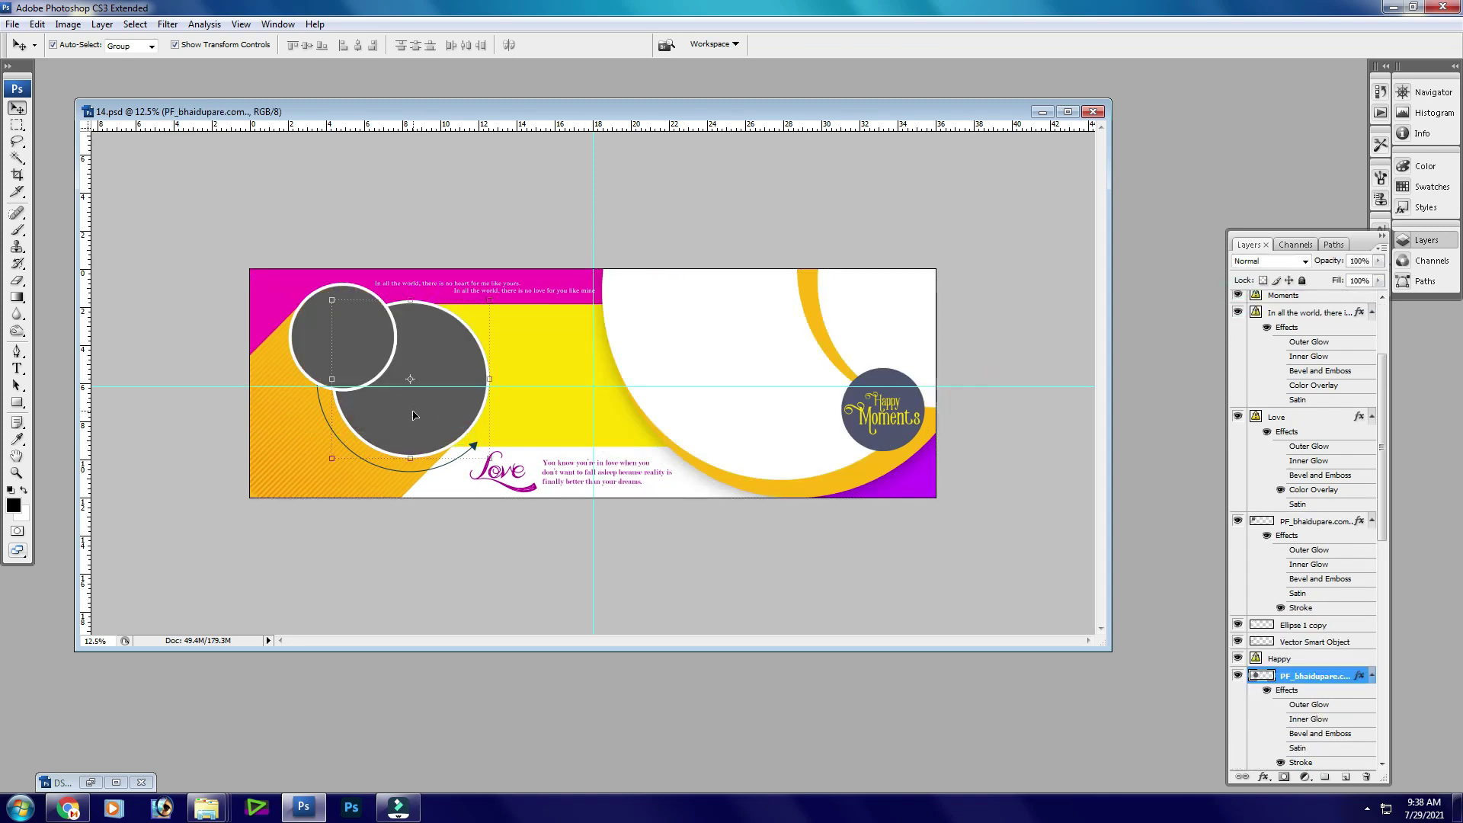
left_click_drag(412, 412, 608, 372)
left_click_drag(811, 419, 514, 448)
key("ctrl+alt+z")
key("ctrl+alt+z")
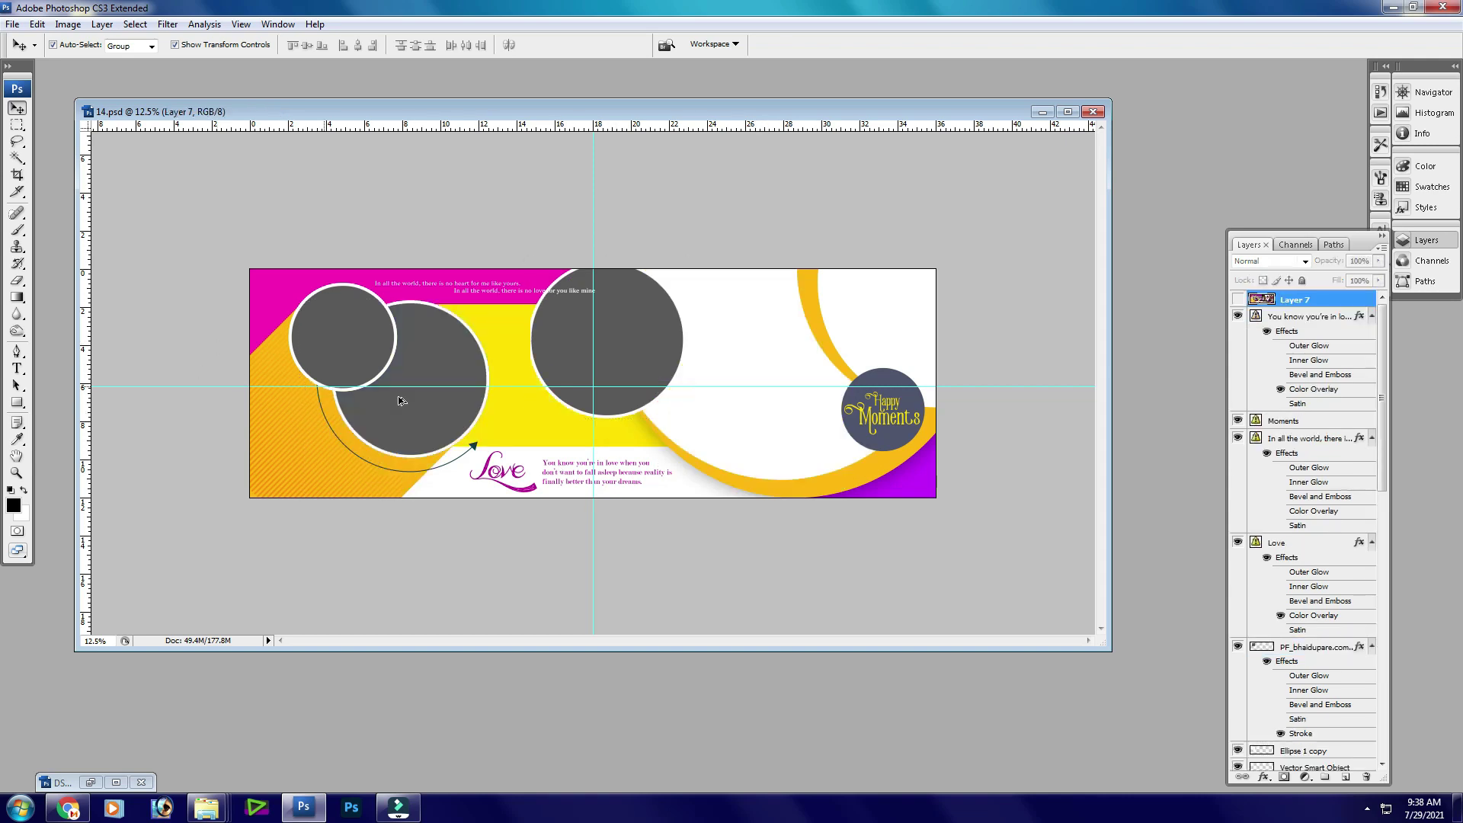
key("ctrl+plus")
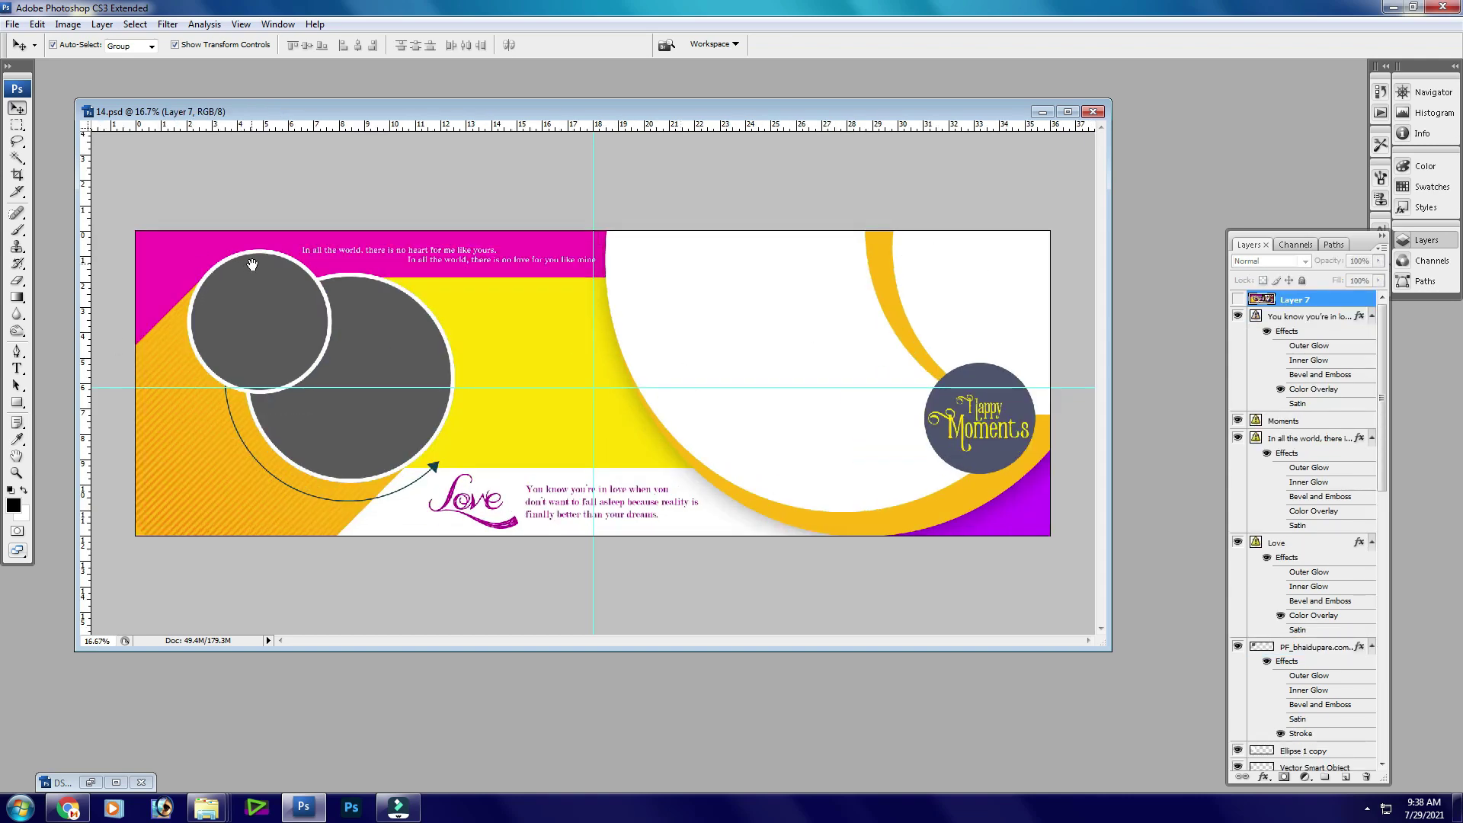
left_click(491, 252)
key("ctrl+minus")
key("ctrl+plus")
key("ctrl+minus")
key("ctrl+plus")
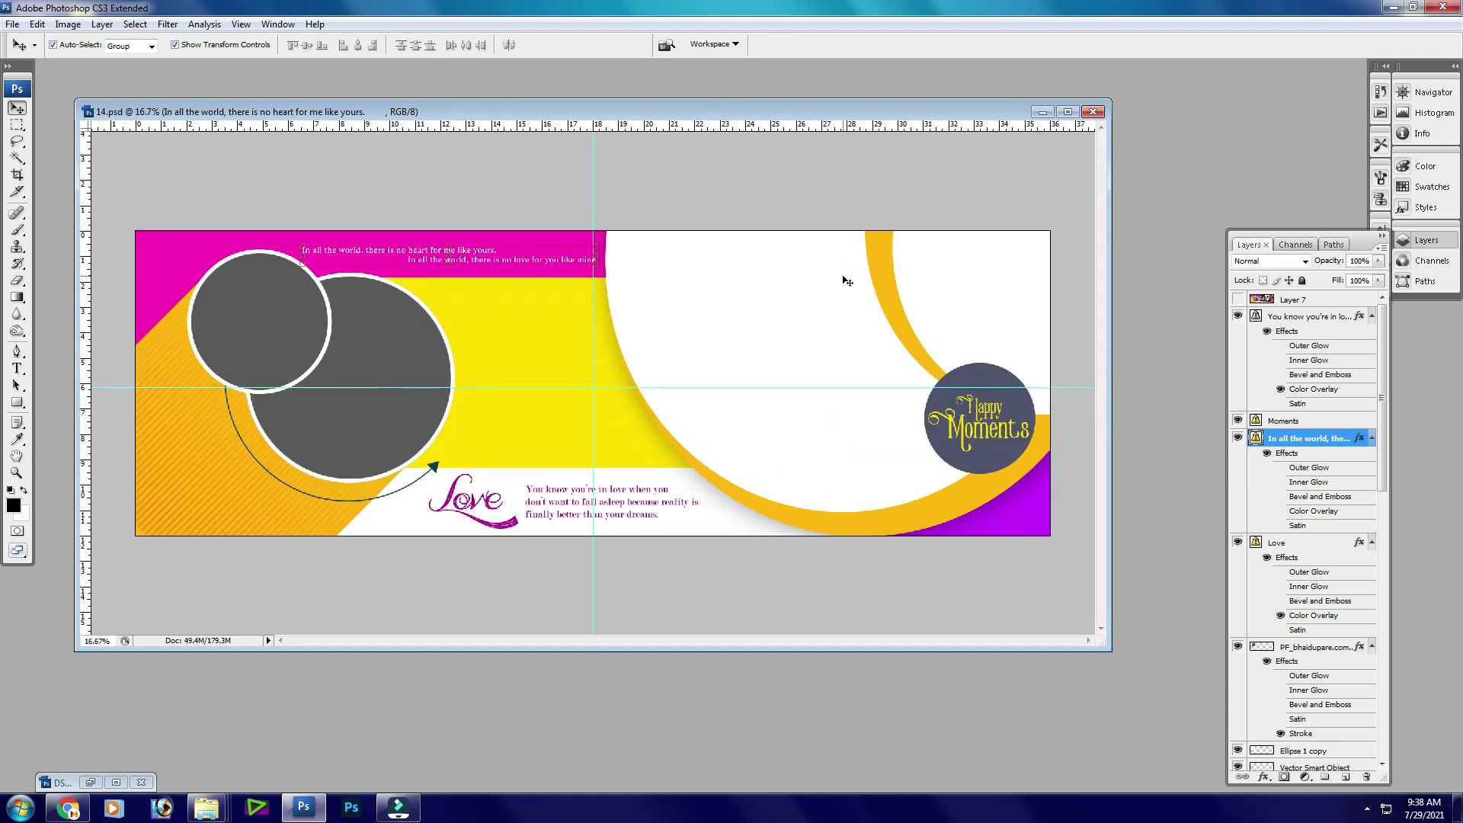
- Close 14.psd without saving and open the template 20.psd from the 12X36___PSD folder
key("ctrl+w")
left_click(652, 282)
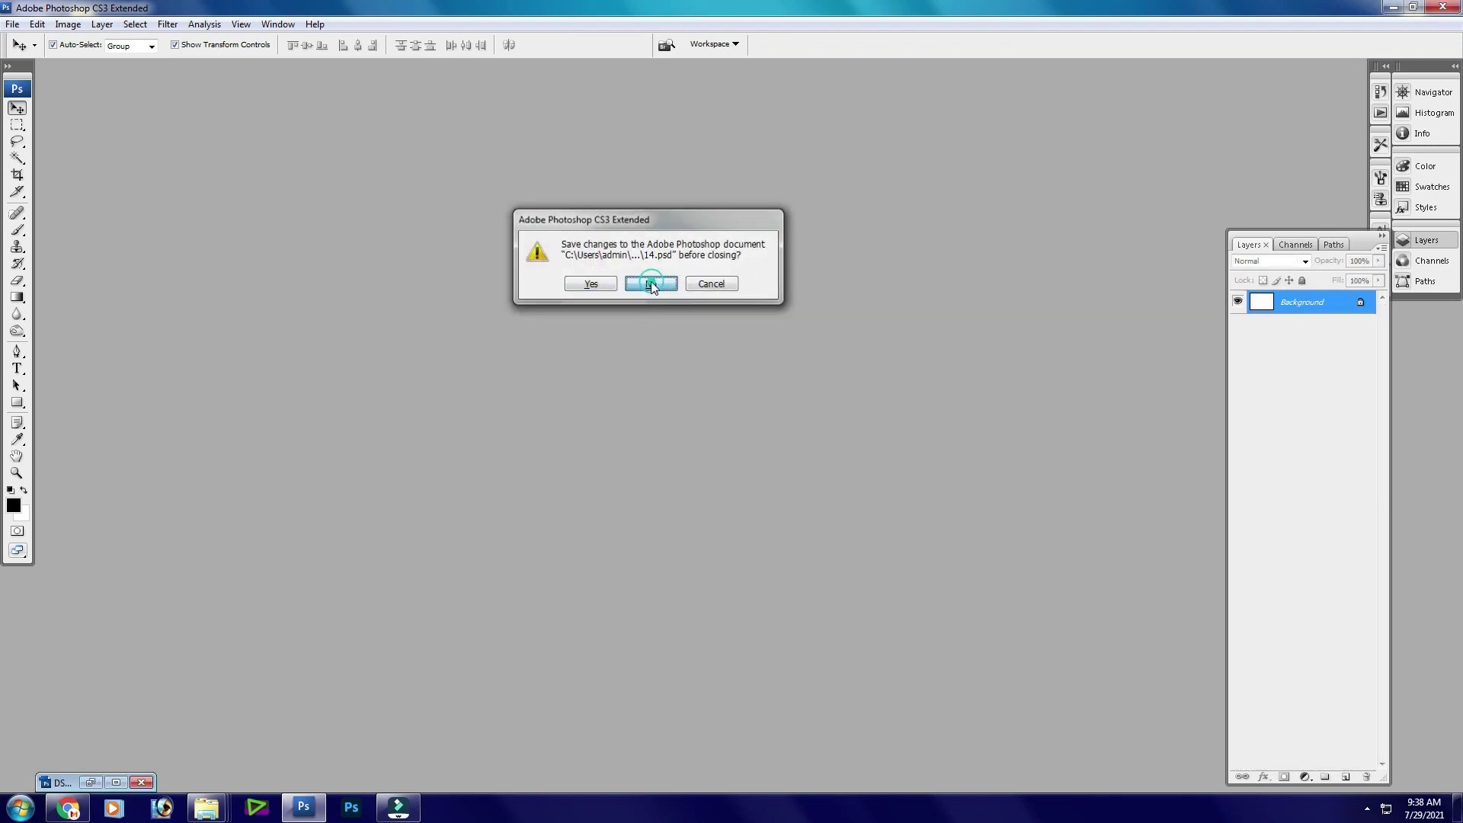
mouse_move(205, 806)
left_click(440, 720)
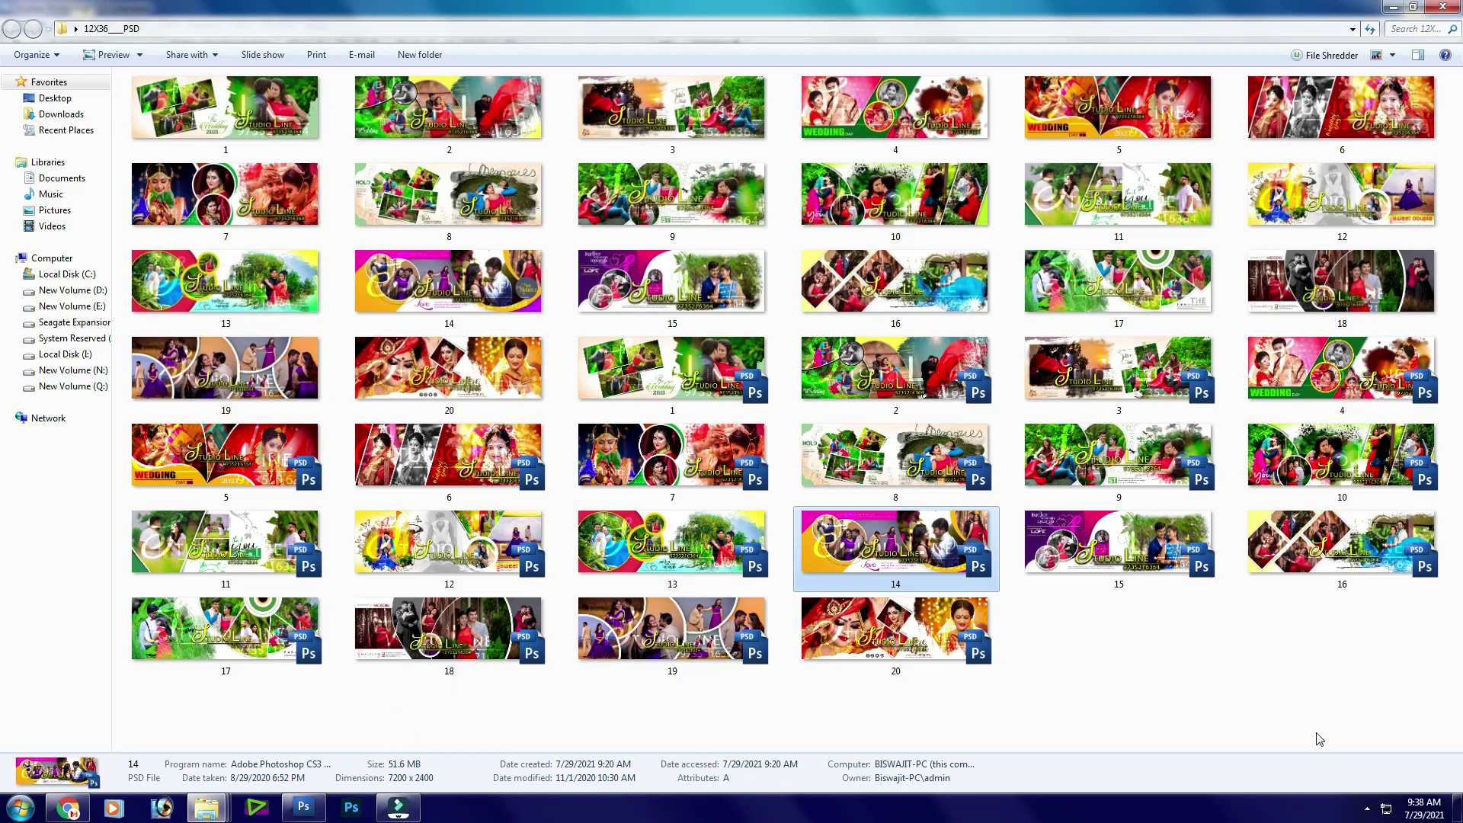
key("Down")
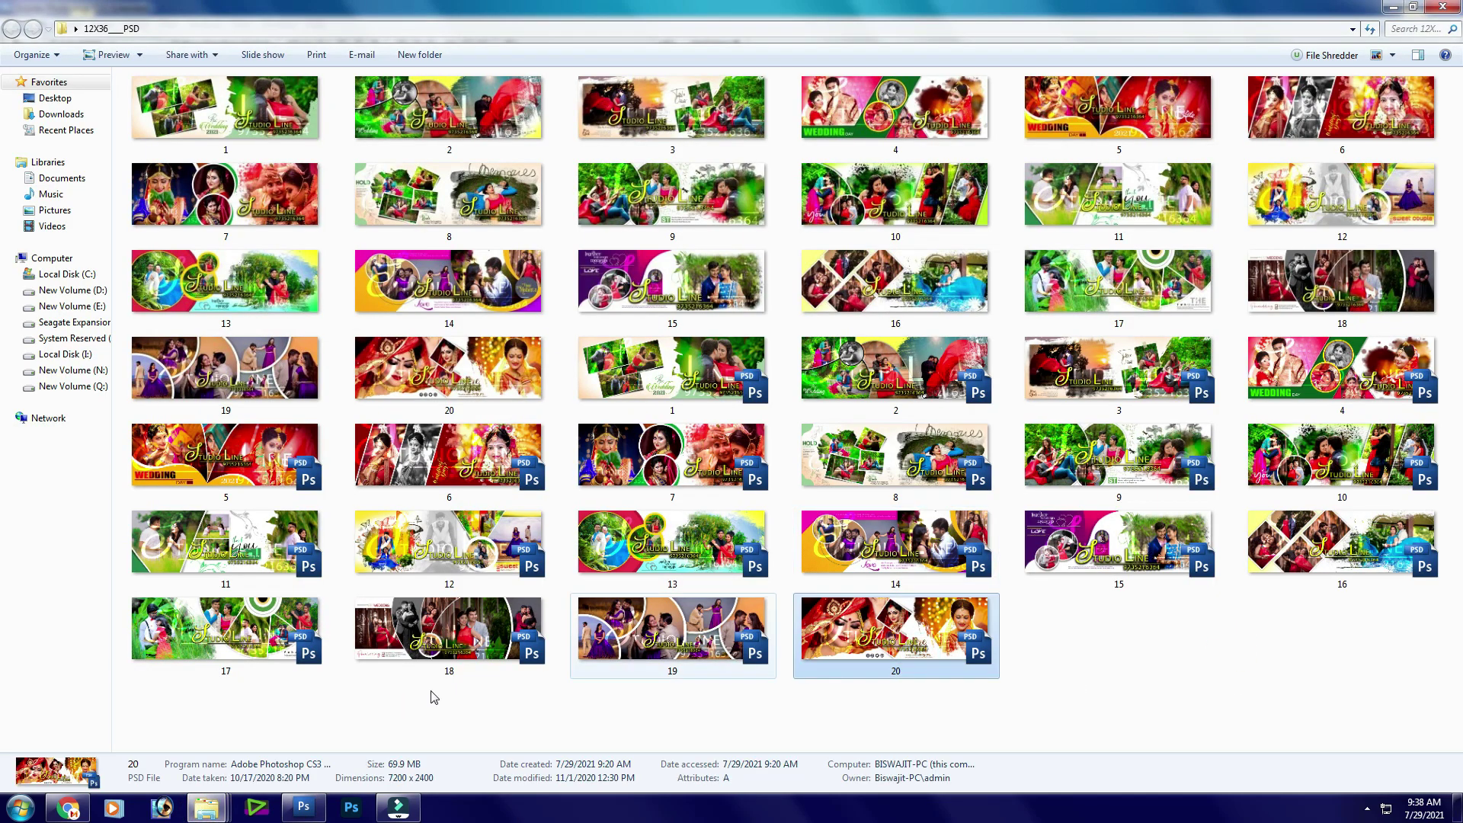
double_click(896, 628)
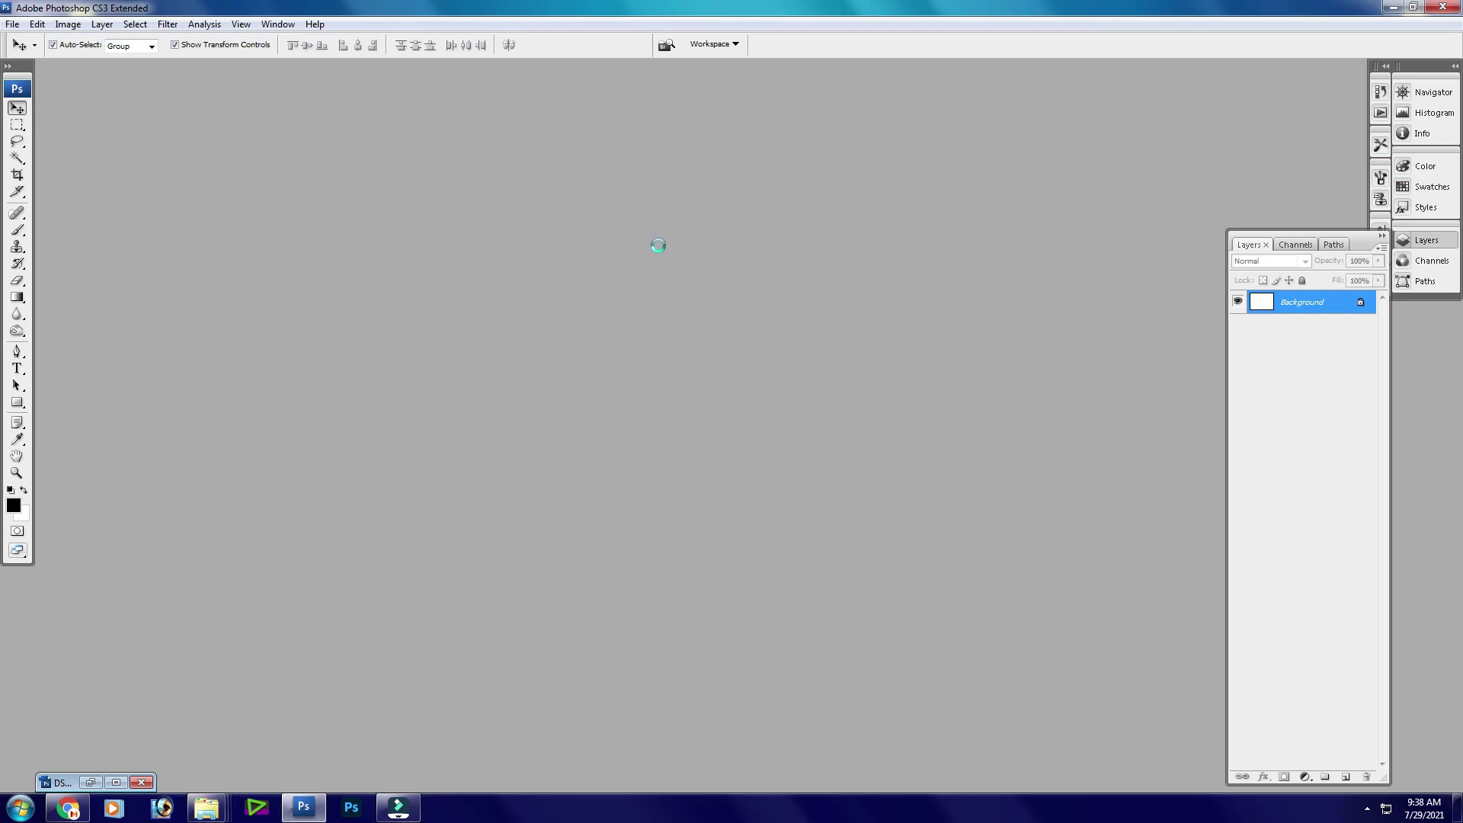
left_click(670, 290)
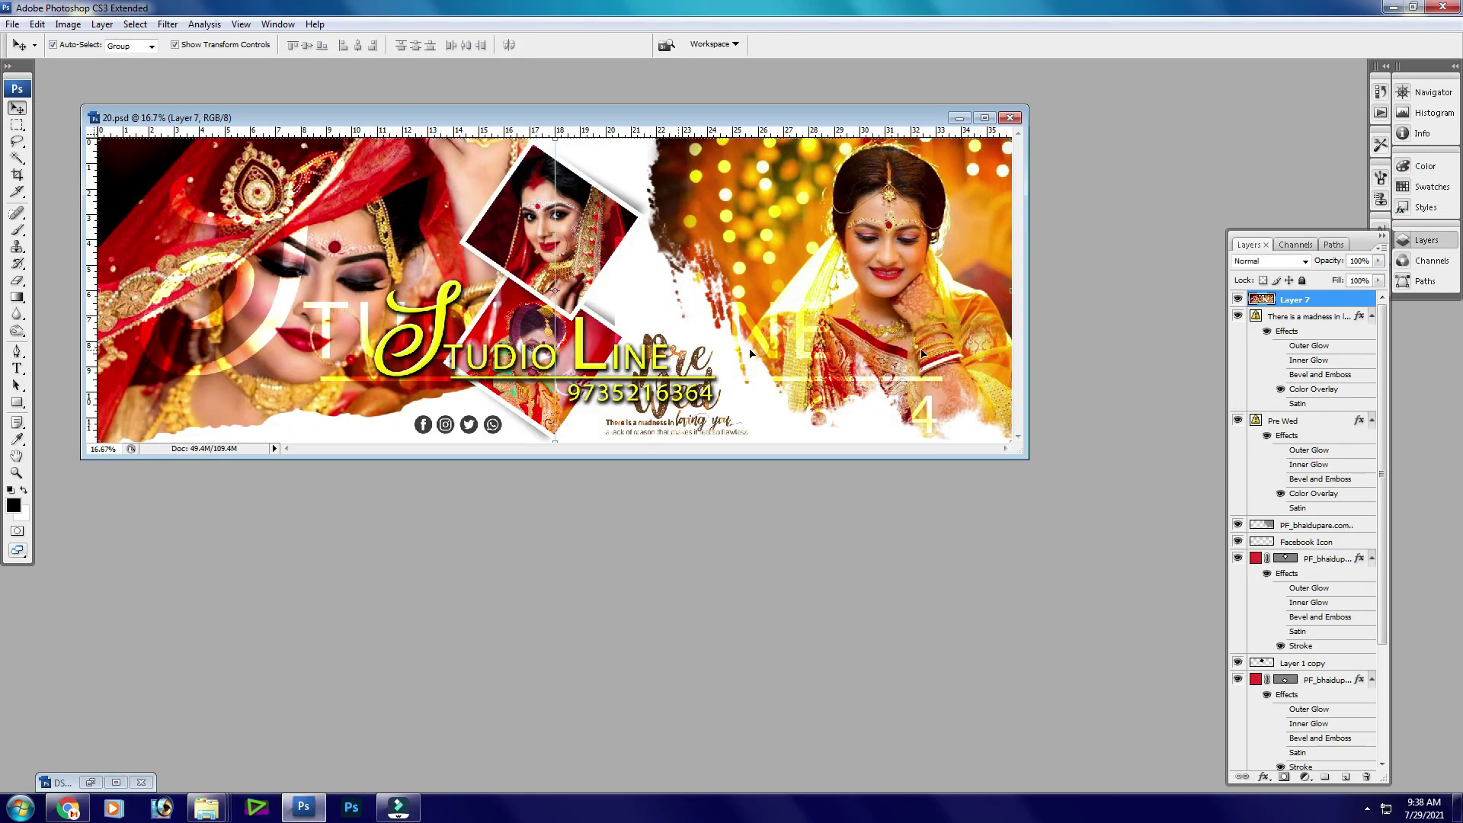
- Hide the Layer 7 preview image in 20.psd, undoing the trial moves made while it is visible
left_click_drag(879, 305, 881, 334)
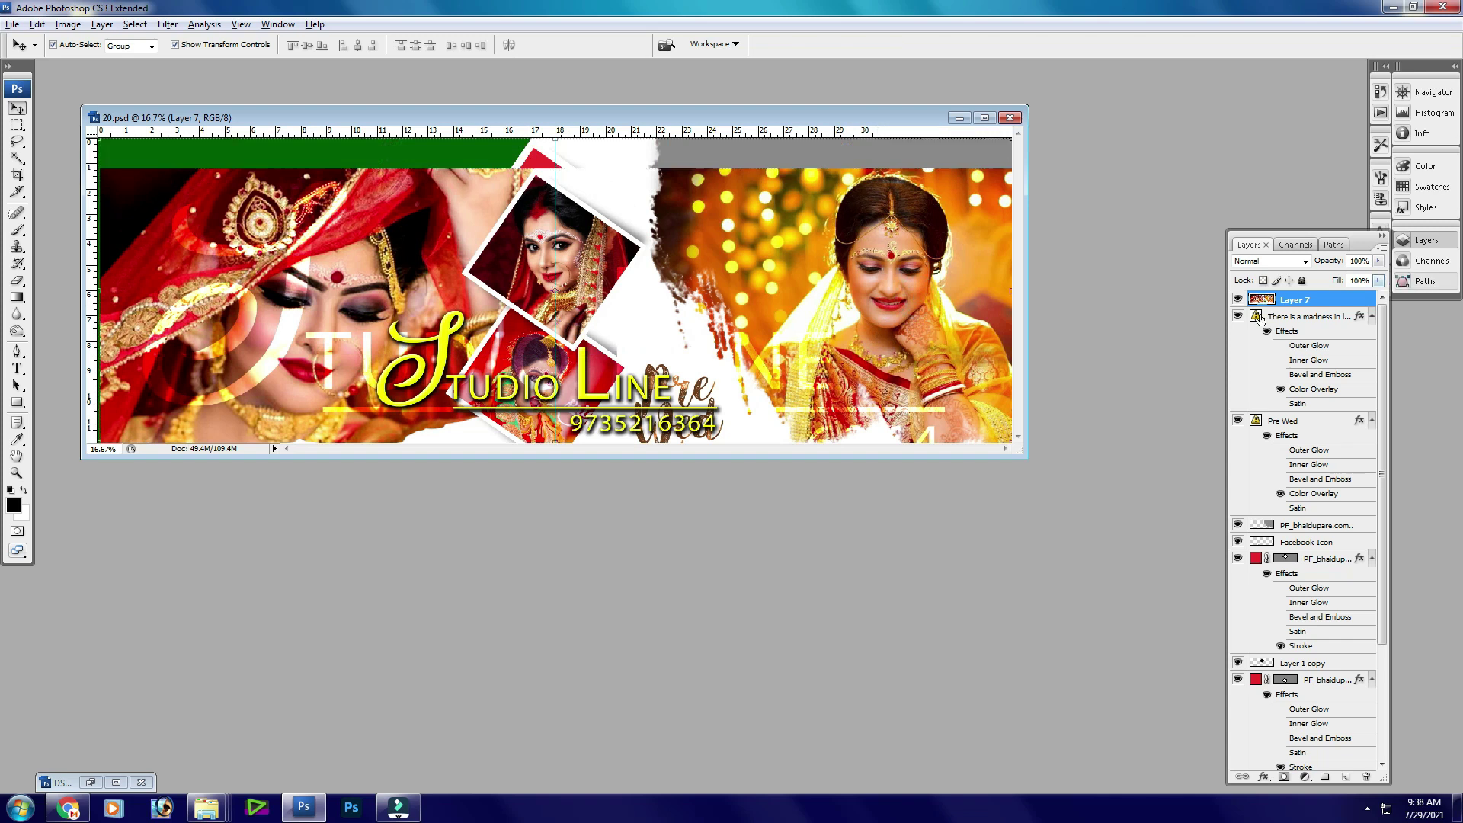
key("ctrl+z")
left_click(1235, 298)
left_click(1237, 300)
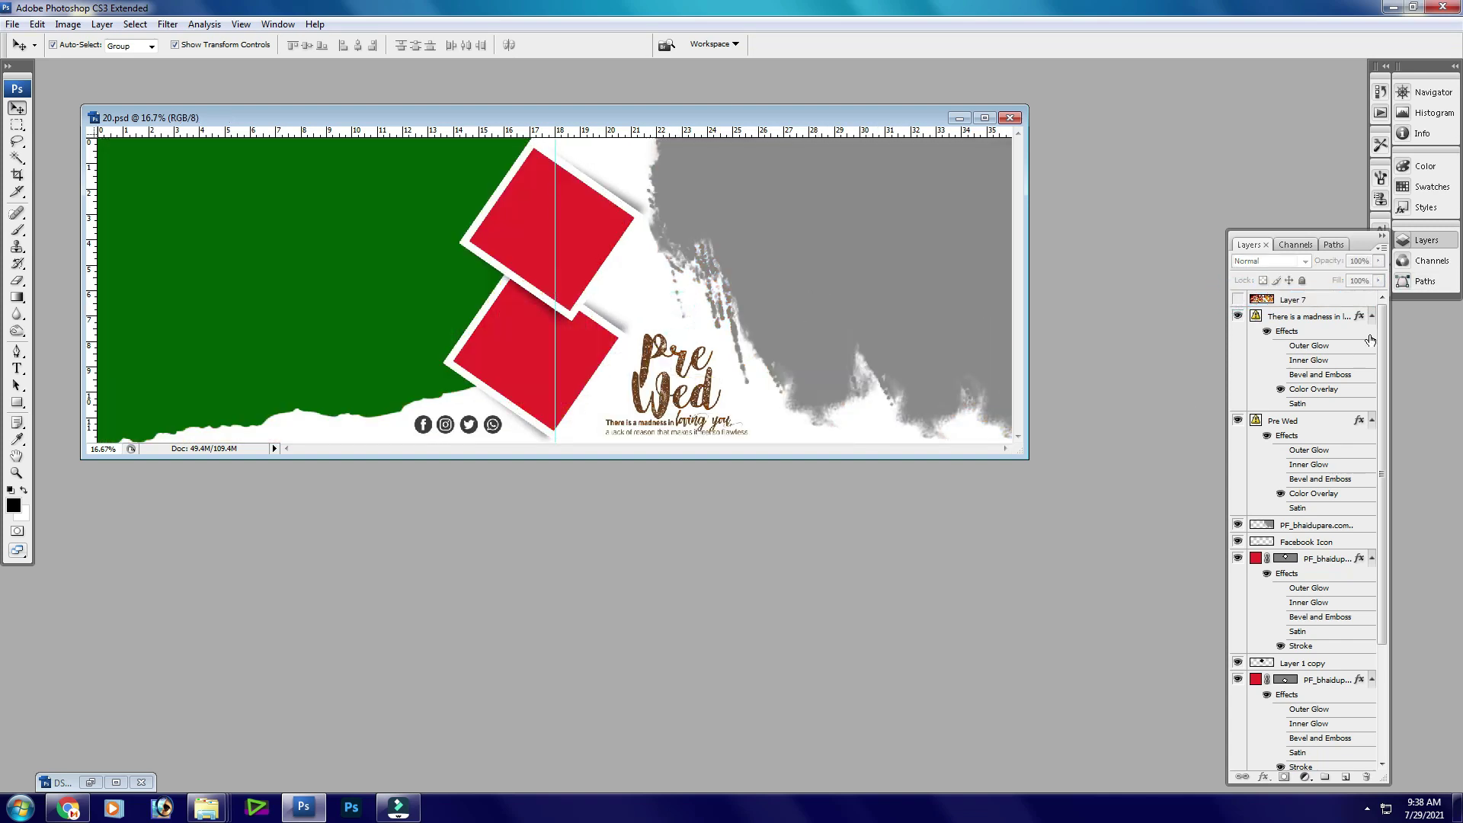
left_click(1236, 301)
left_click_drag(705, 279, 779, 322)
key("ctrl+z")
left_click(1237, 300)
key("ctrl+z")
- Try moving the two red square frames in 20.psd onto the green area, undoing both moves
left_click_drag(595, 343, 334, 342)
left_click_drag(563, 242, 302, 309)
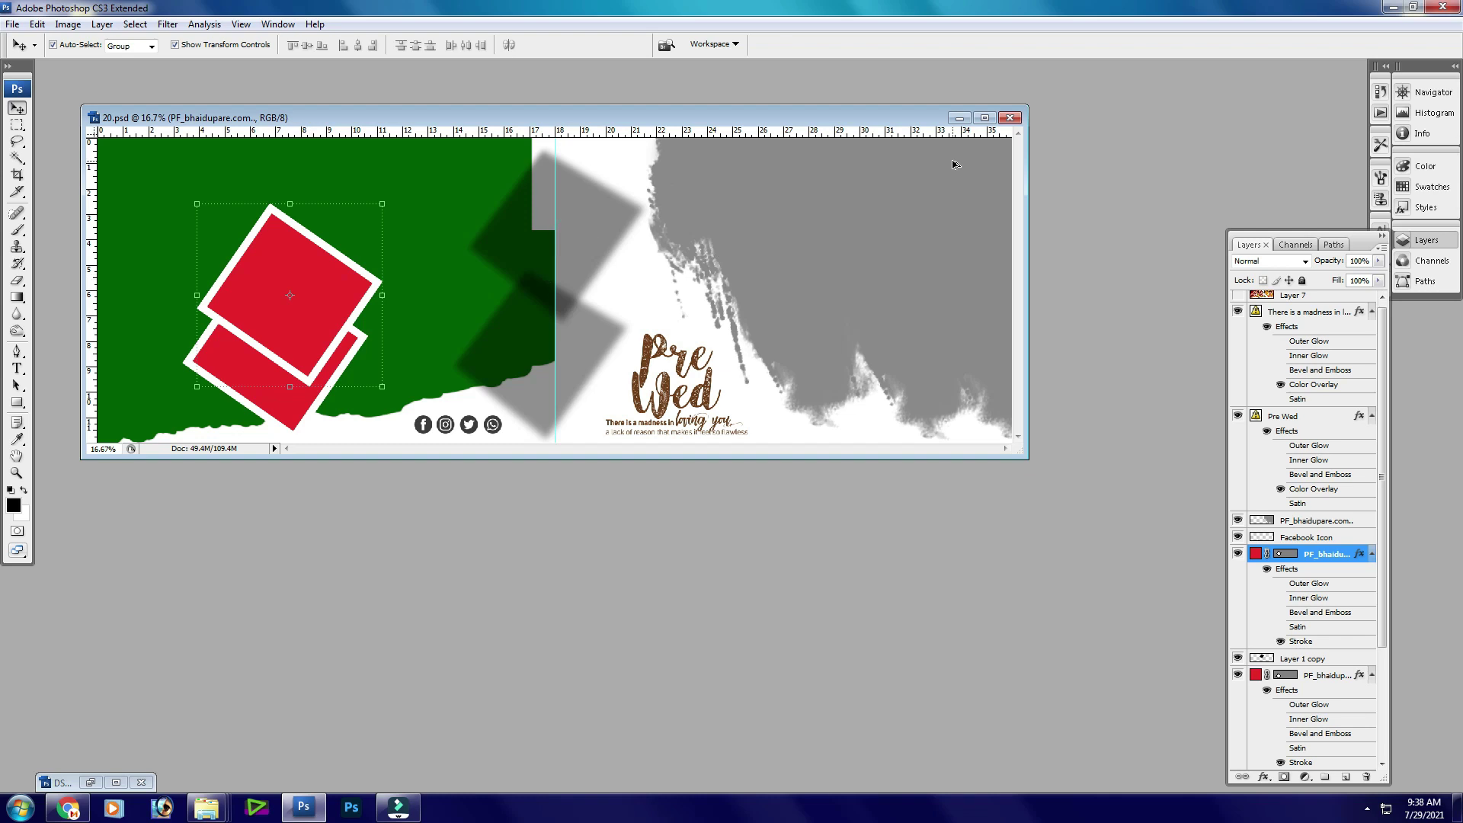
key("ctrl+alt+z")
key("ctrl+alt+z")
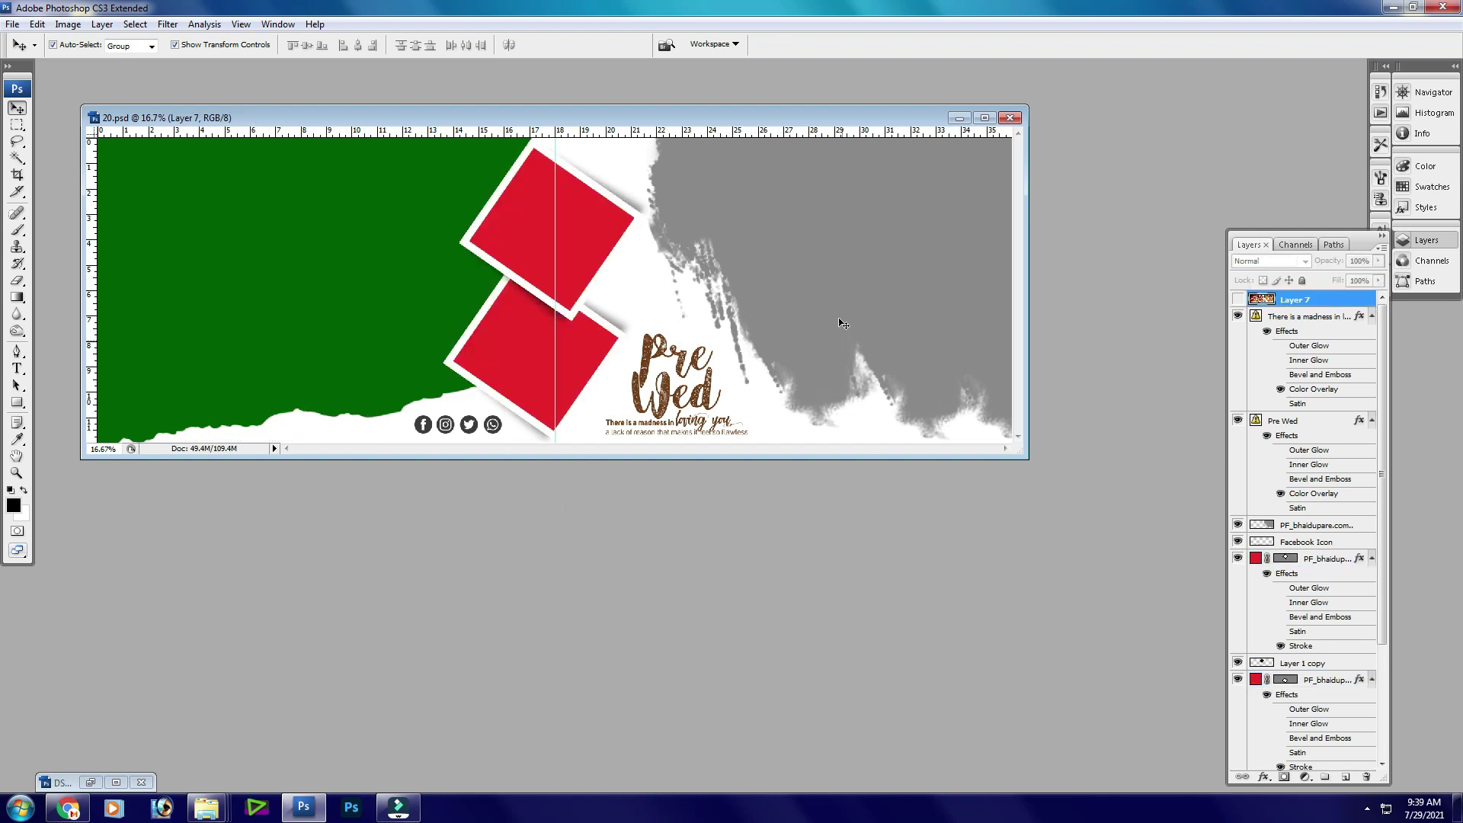
- Select the quote text below the Pre Wed title in 20.psd and examine it up close
left_click(653, 422)
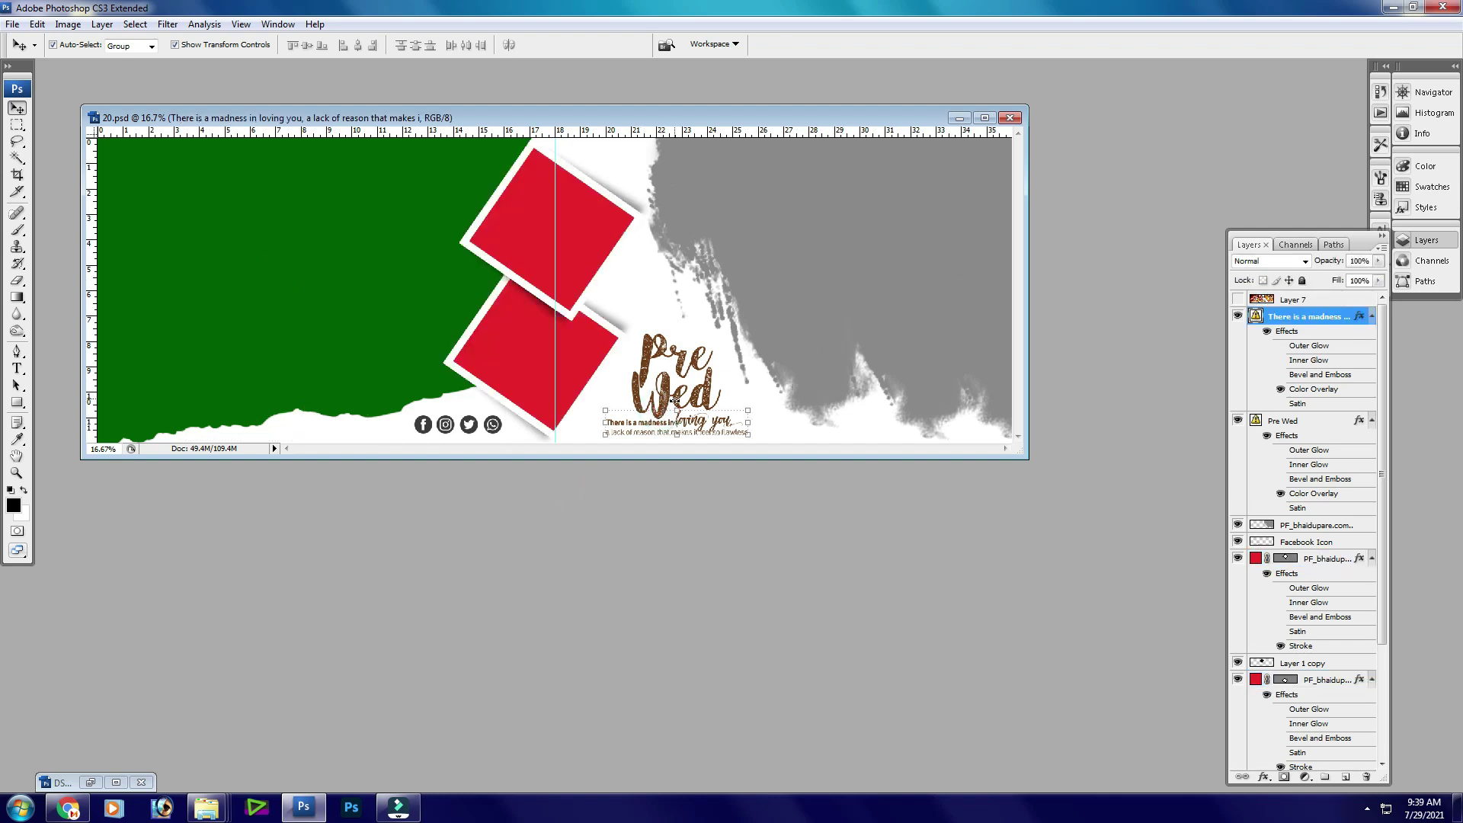
key("ctrl+plus")
key("ctrl+plus")
left_click_drag(789, 320, 716, 62)
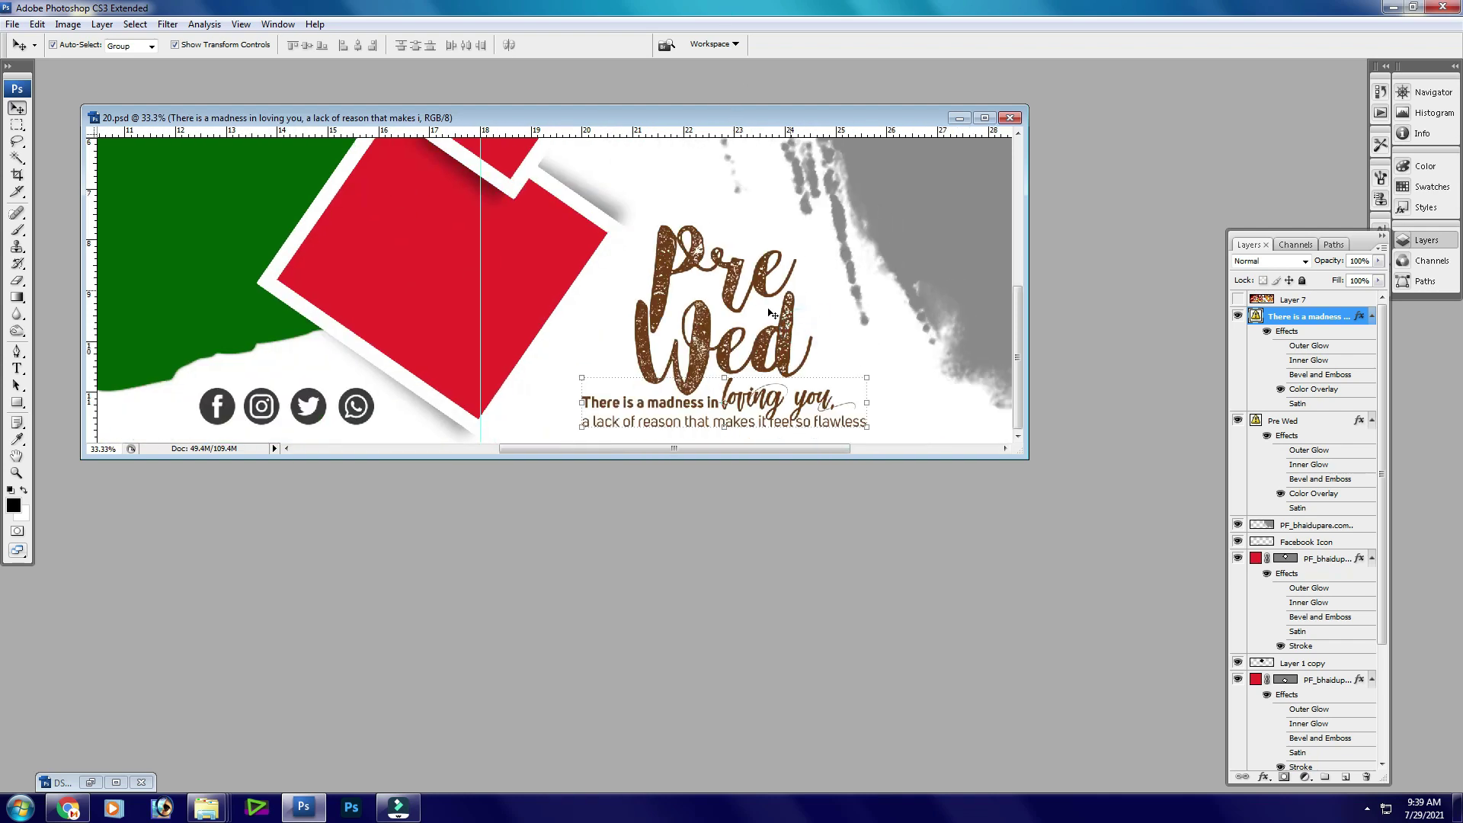
scroll(735, 329, "down", 3)
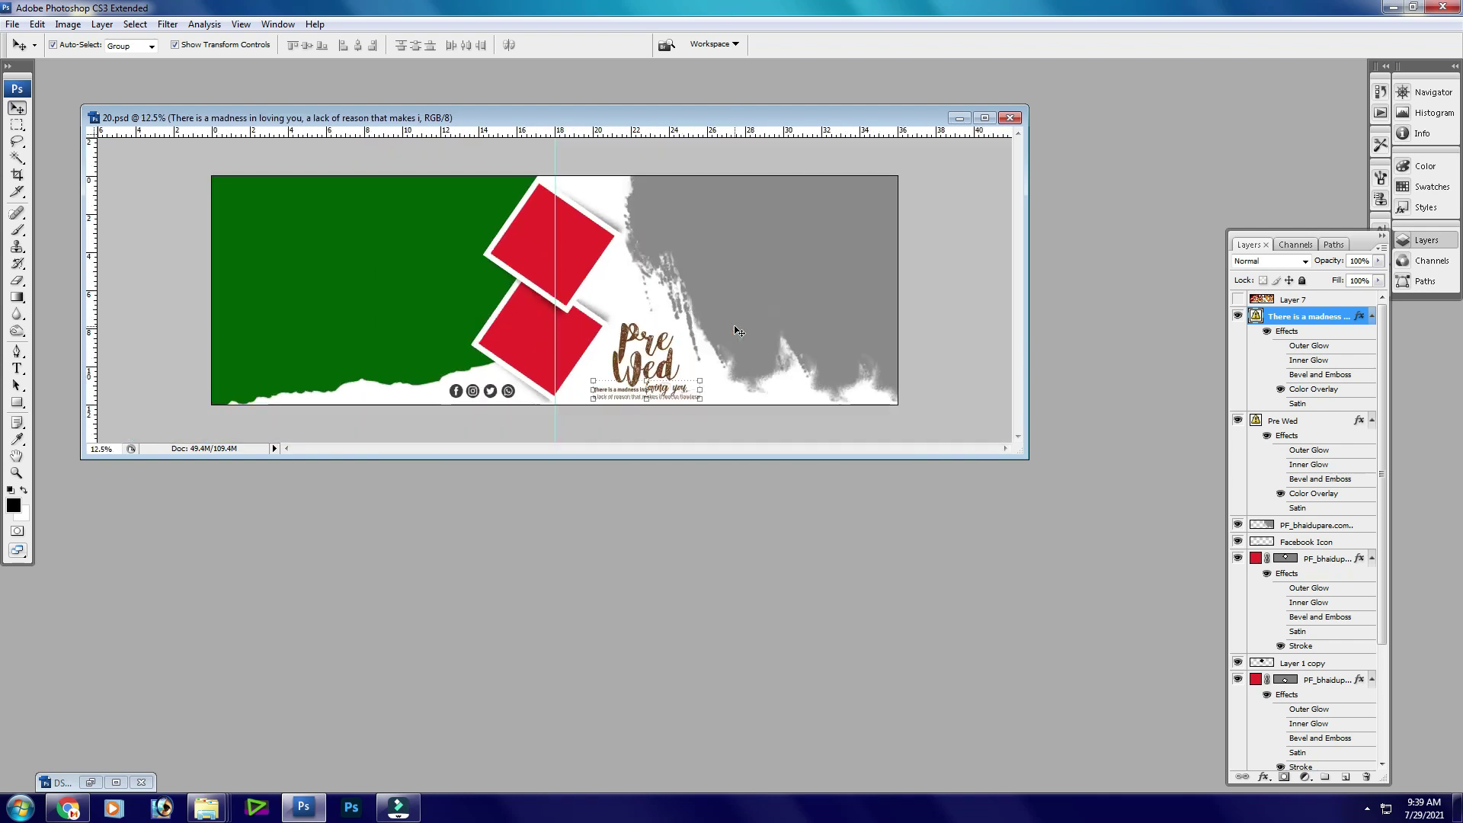
- Close 20.psd without saving and open the template 5.psd from the 12X36___PSD folder
key("ctrl+w")
left_click(657, 291)
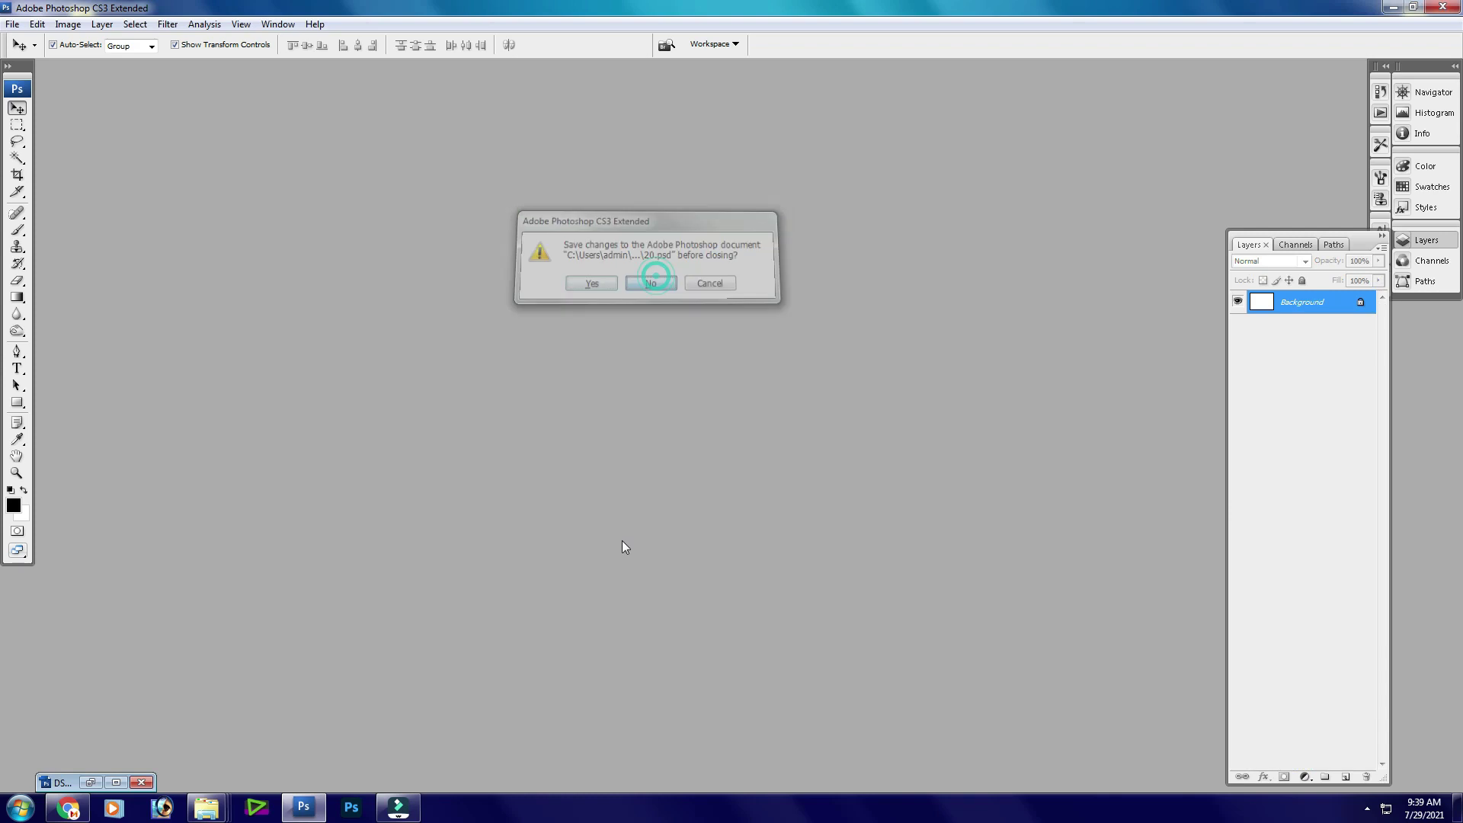
mouse_move(205, 807)
left_click(429, 732)
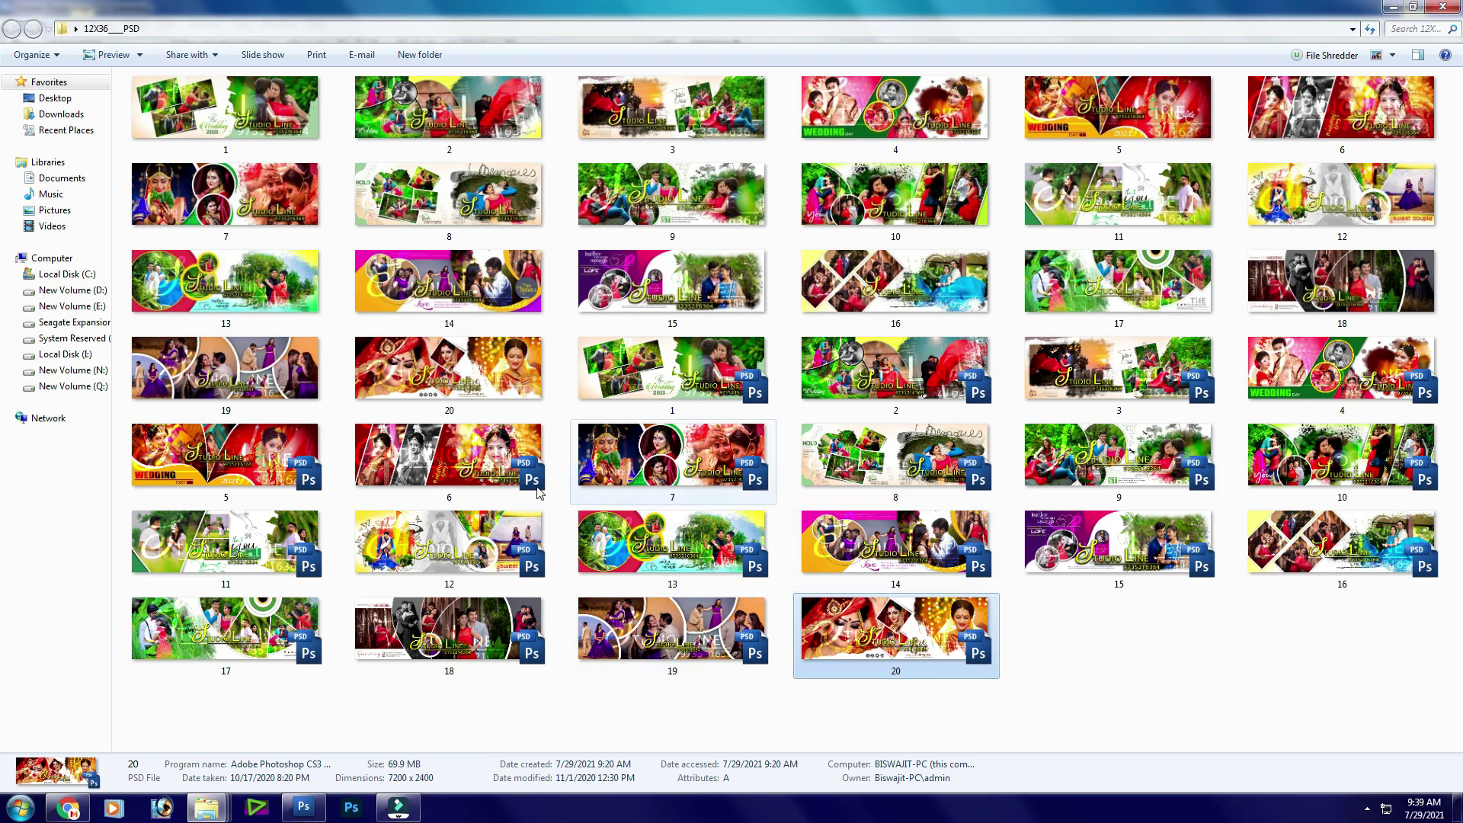
left_click(215, 473)
double_click(215, 473)
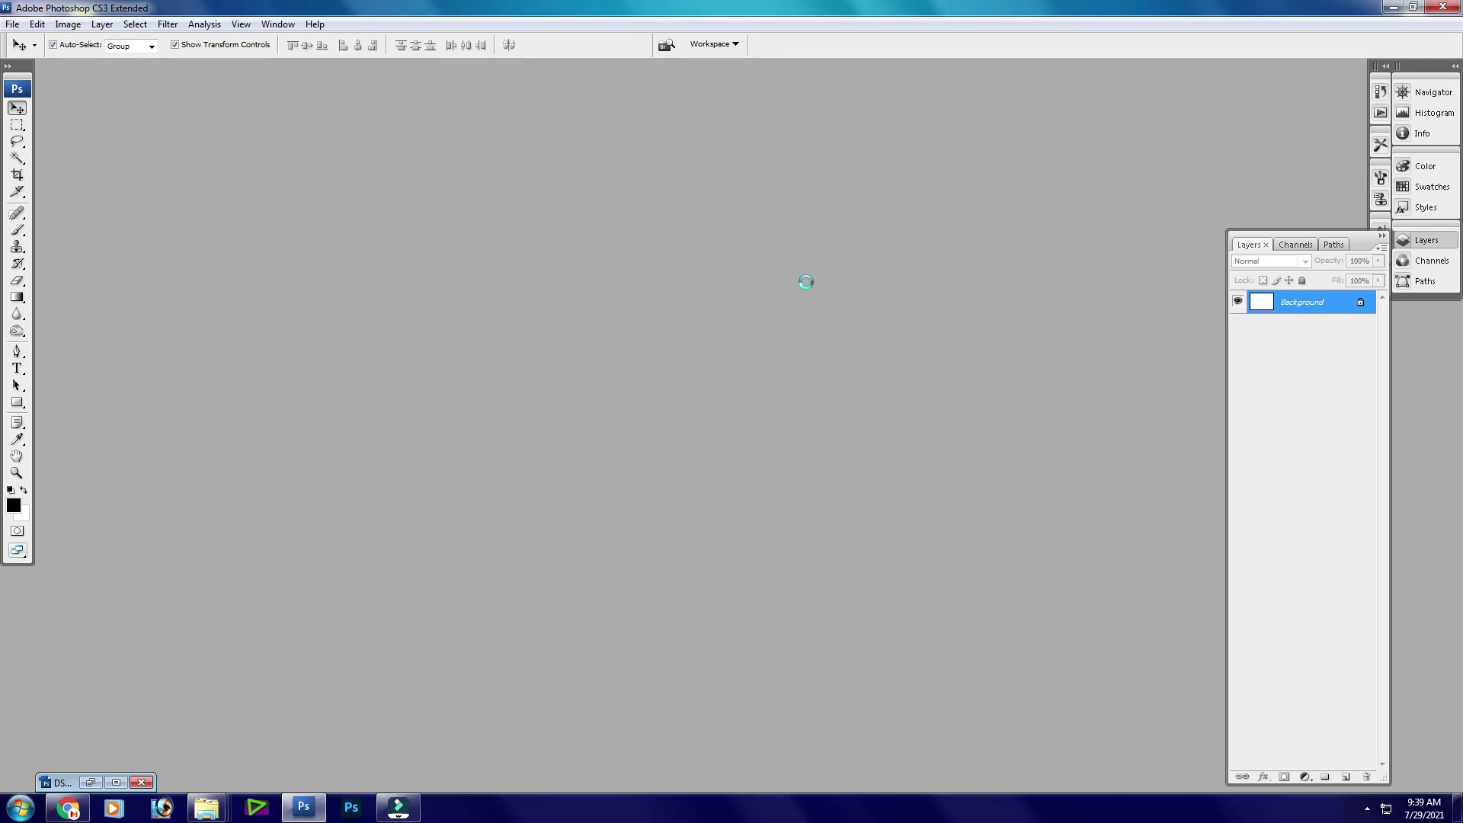
left_click(640, 291)
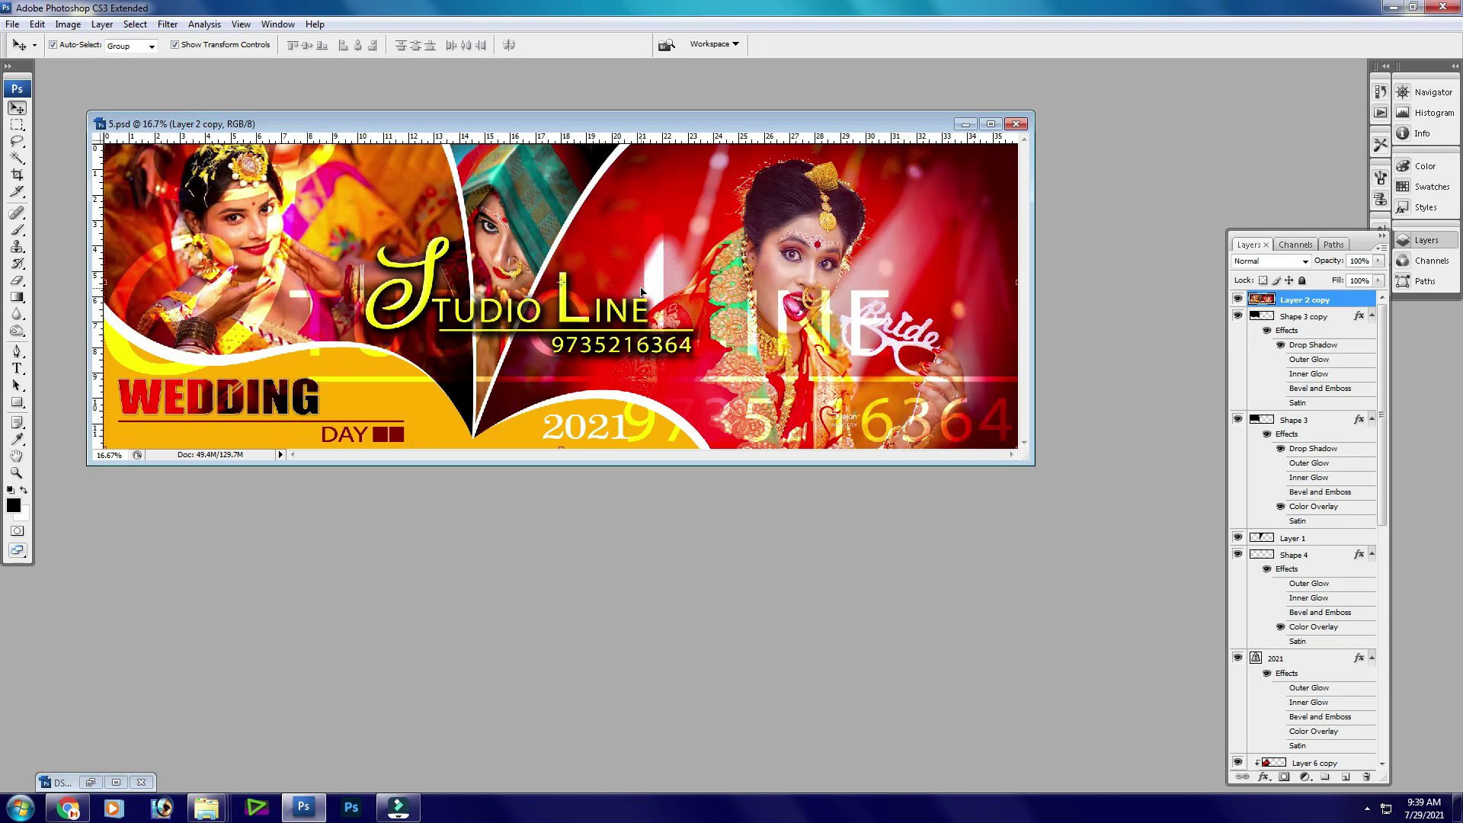
- Delete the Layer 2 copy preview image from 5.psd after trial moves to reveal the template underneath
key("ctrl+minus")
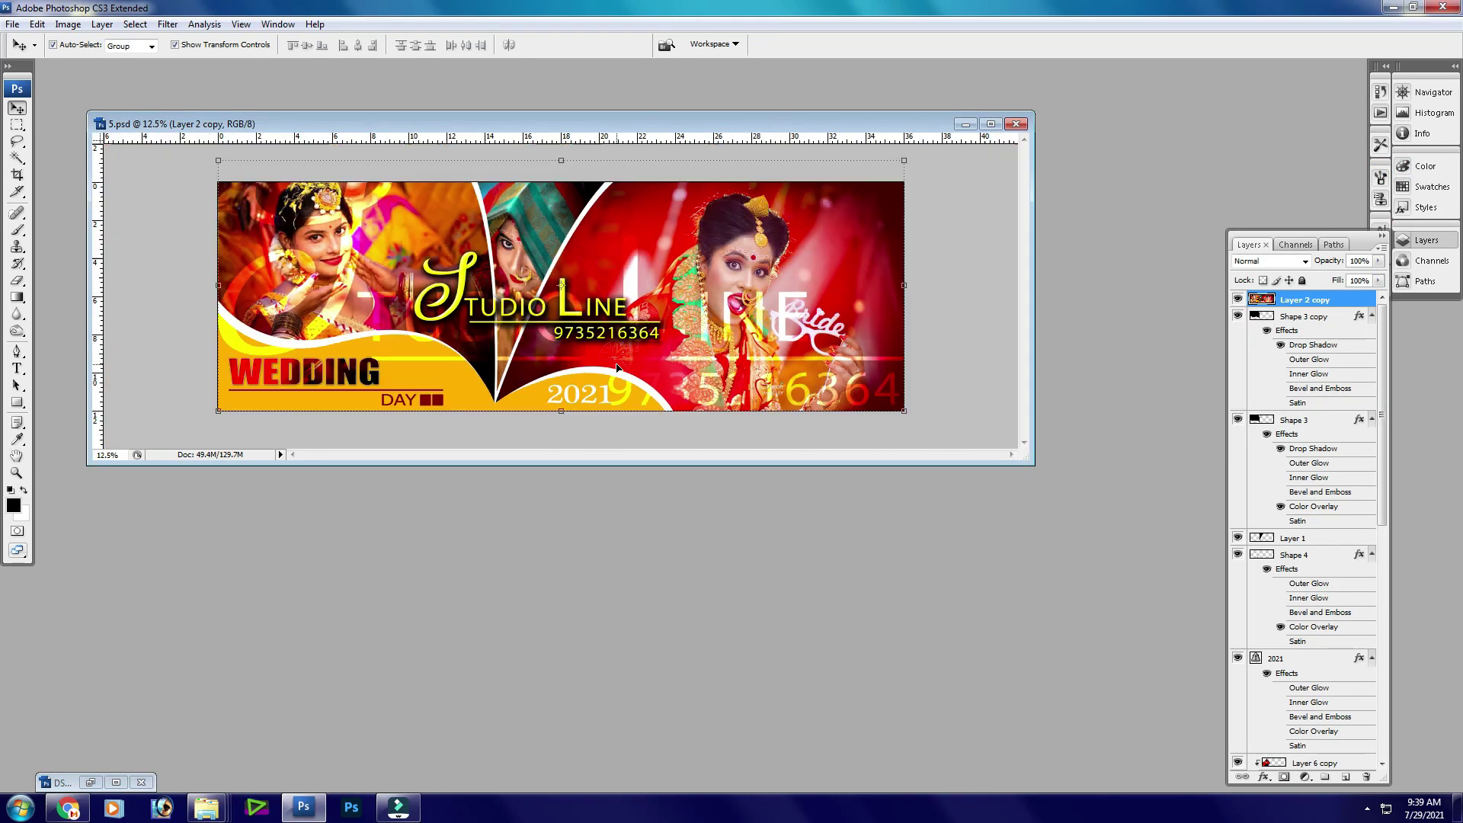
left_click_drag(617, 368, 677, 362)
key("ctrl+alt+z")
key("ctrl+alt+z")
left_click_drag(805, 376, 563, 347)
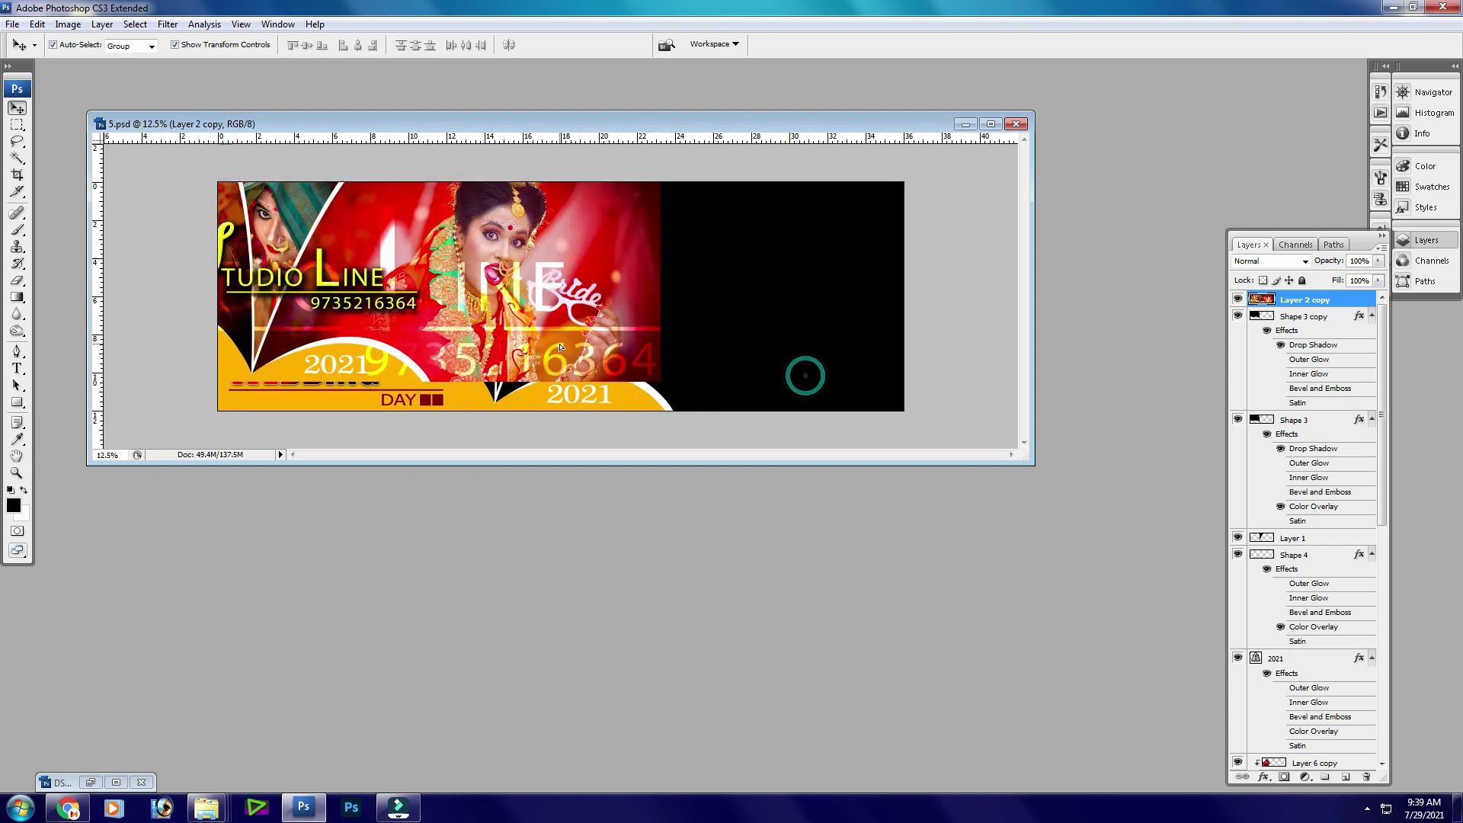
key("Delete")
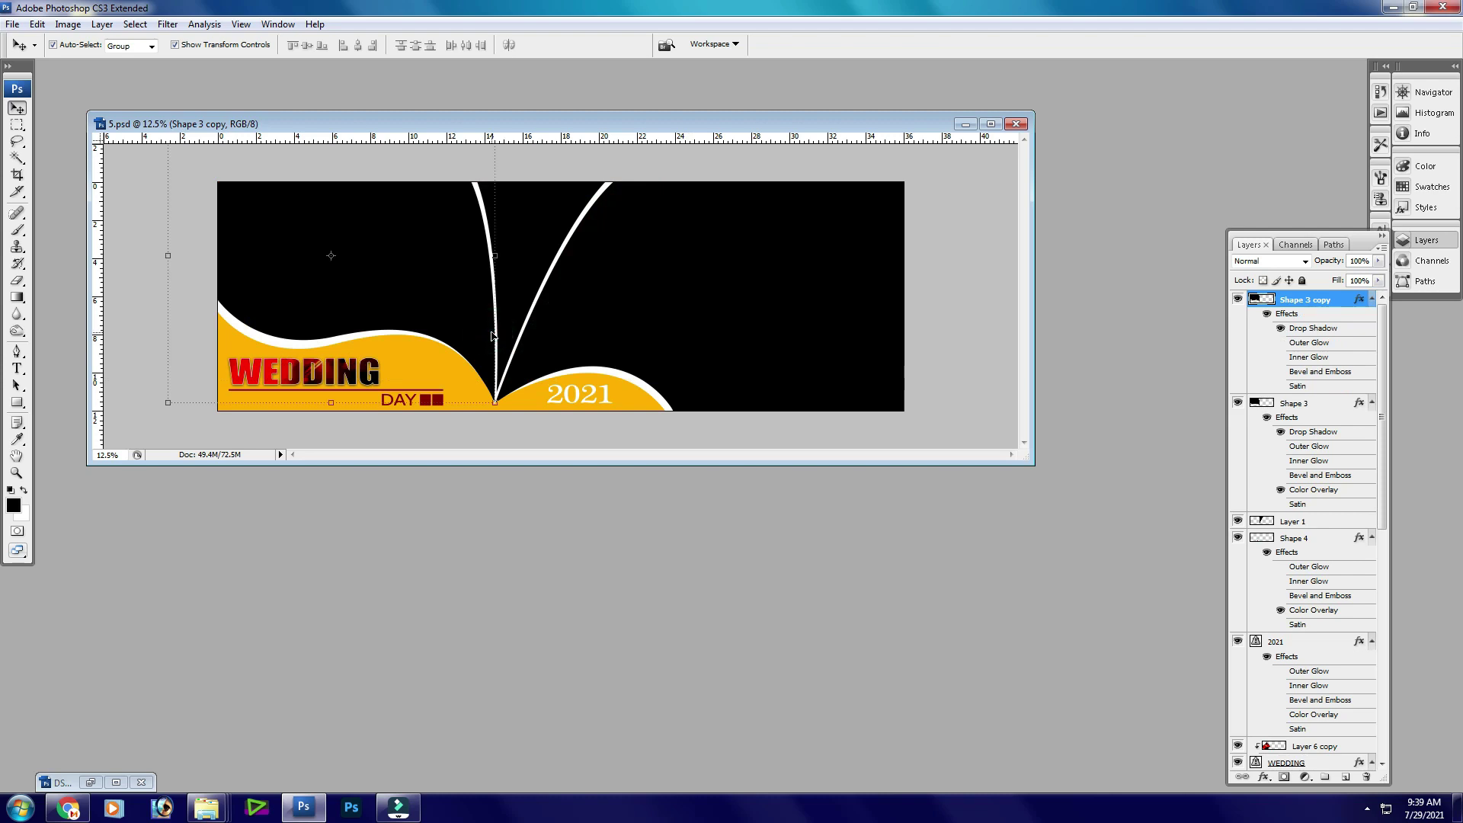
- Try moving the black shapes in 5.psd aside and deleting the shapes that frame the large photo areas
key("Delete")
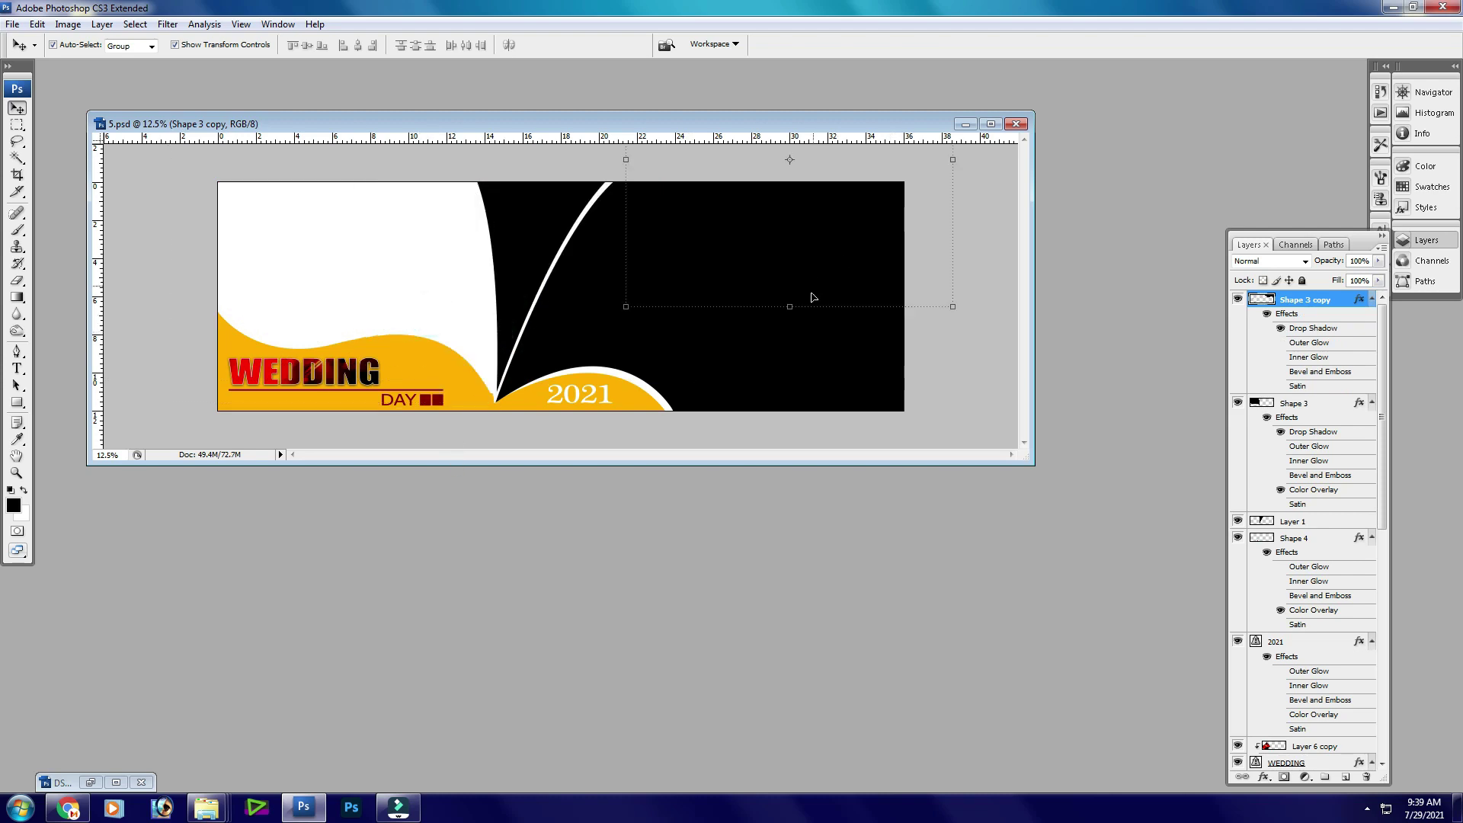
left_click_drag(761, 351, 774, 292)
key("Delete")
left_click(671, 228)
key("Delete")
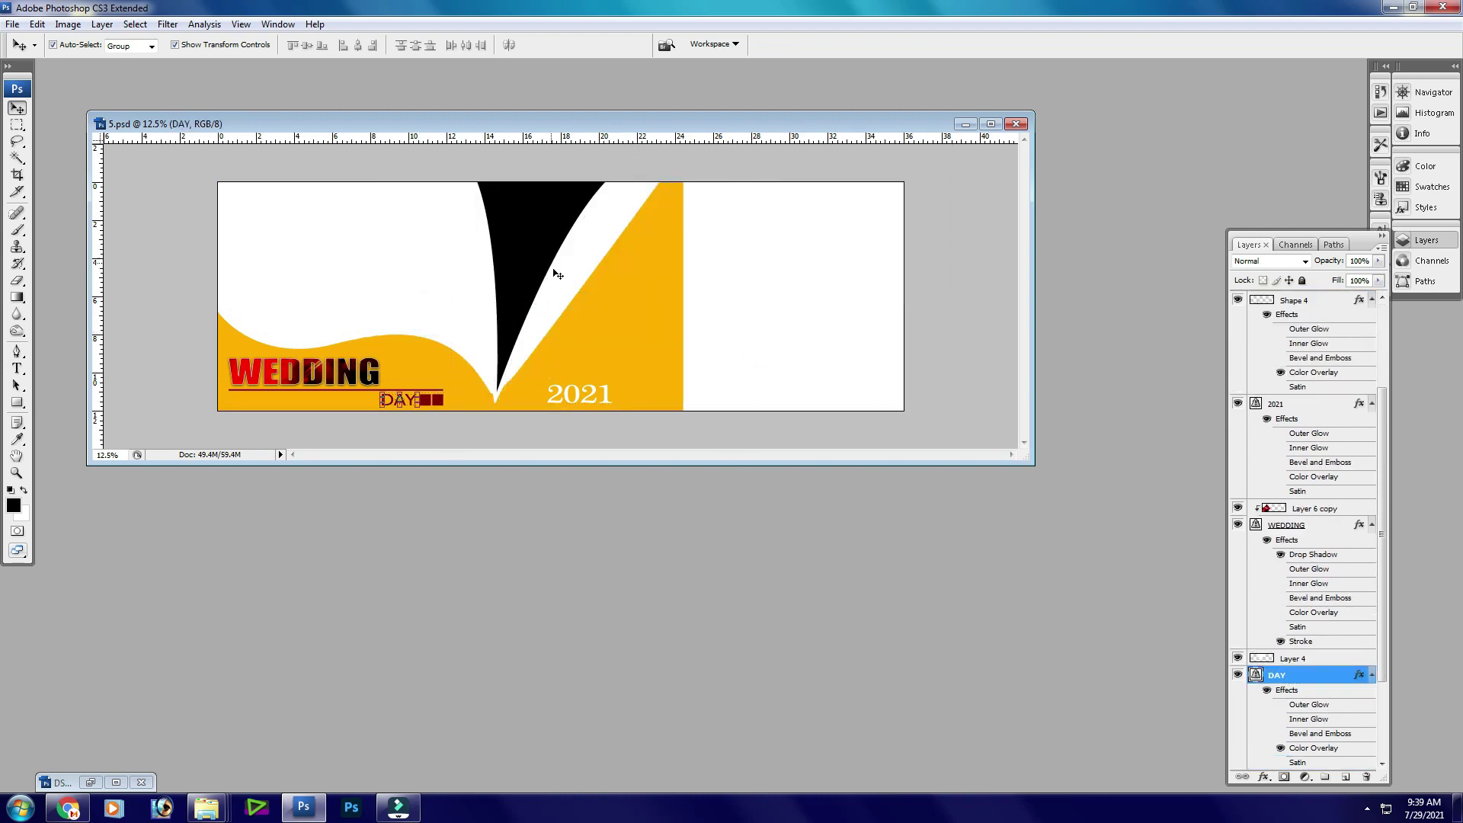
key("ctrl+minus")
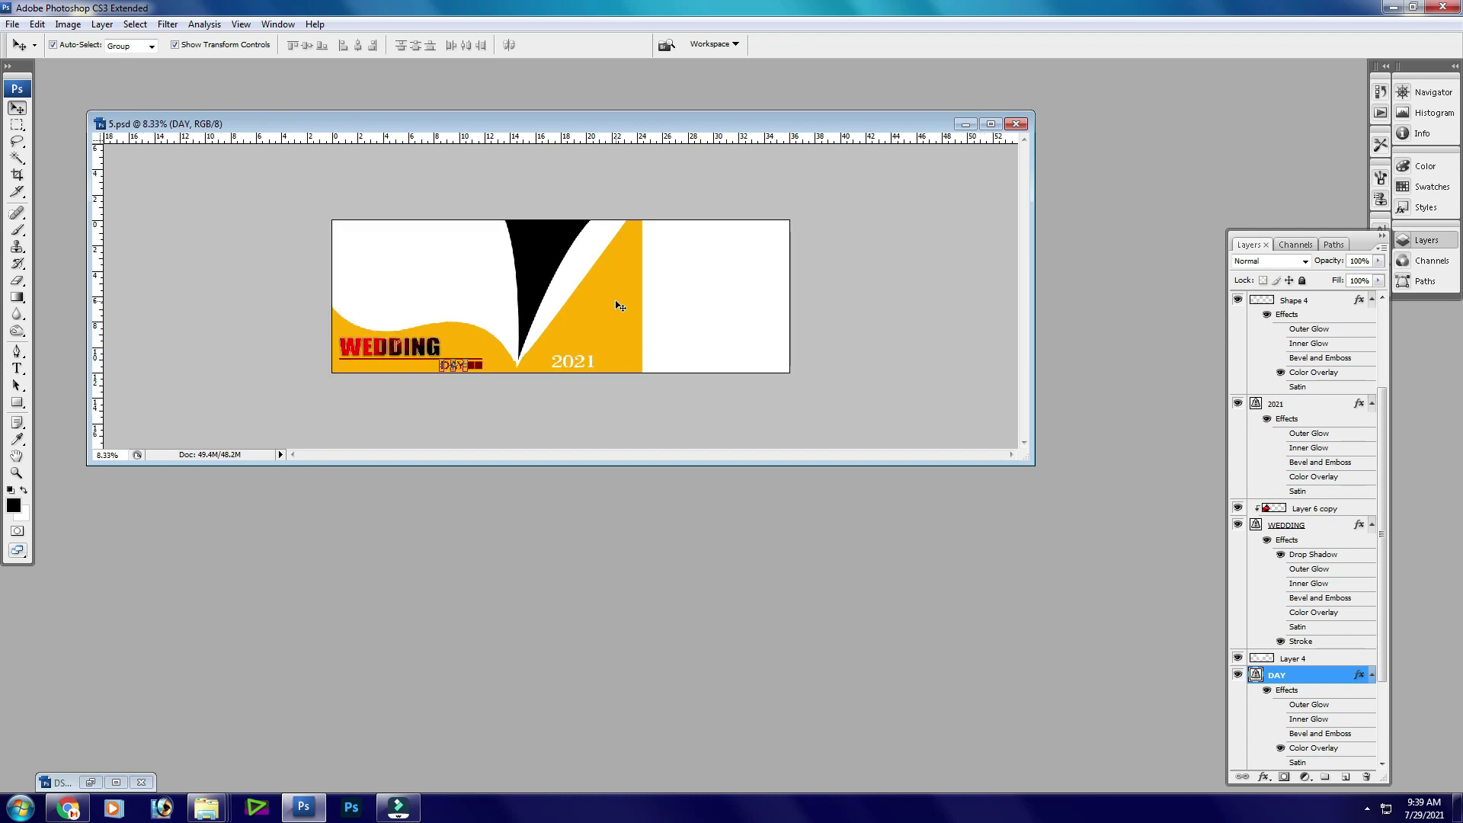
- Undo the moves and deletions of the shapes in 5.psd, back to the layout without the preview image
left_click(616, 303)
key("ctrl+alt+z")
key("ctrl+alt+z")
key("ctrl+alt+z")
key("ctrl+alt+z")
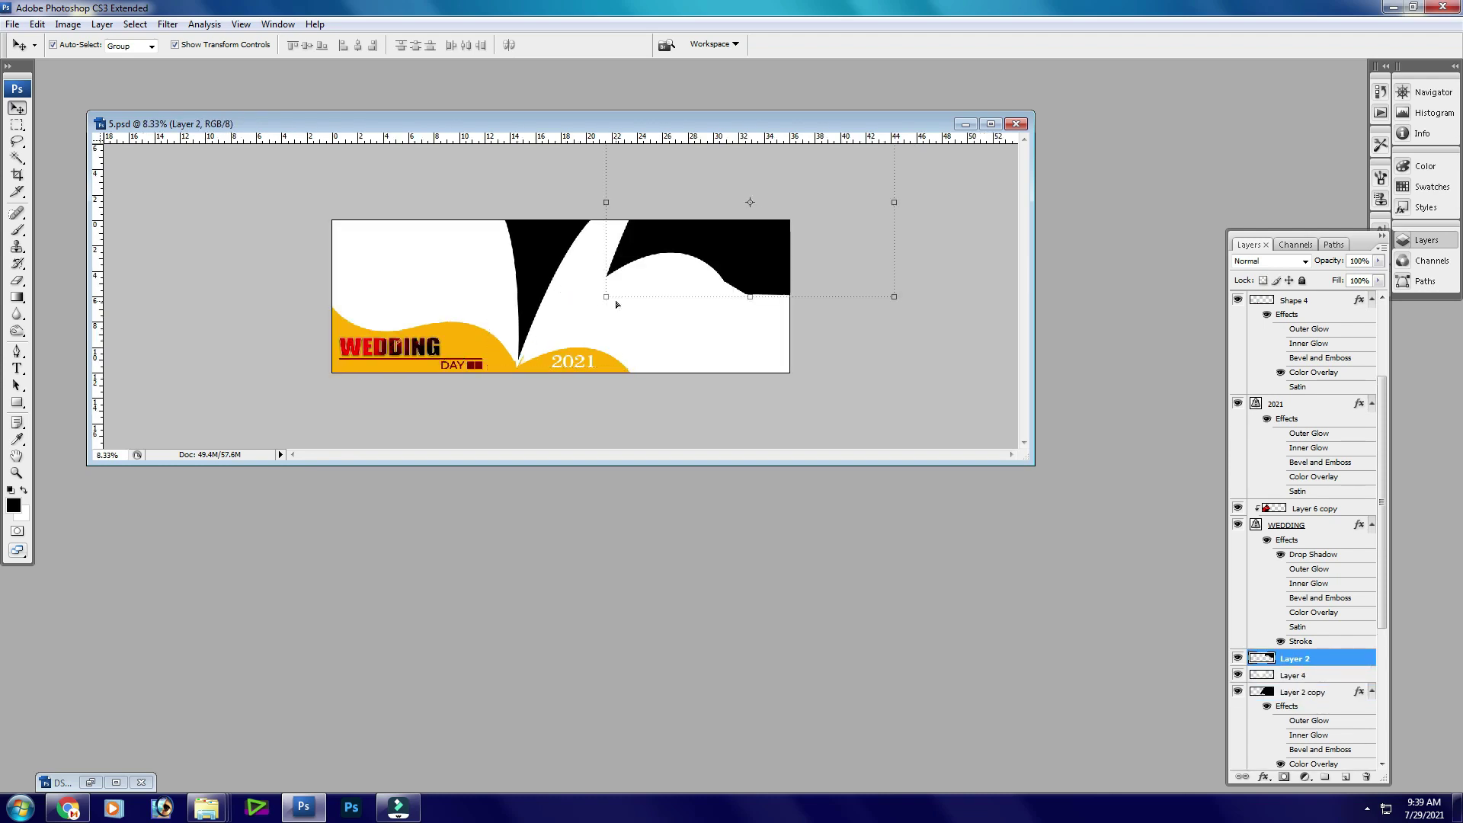
key("ctrl+alt+z")
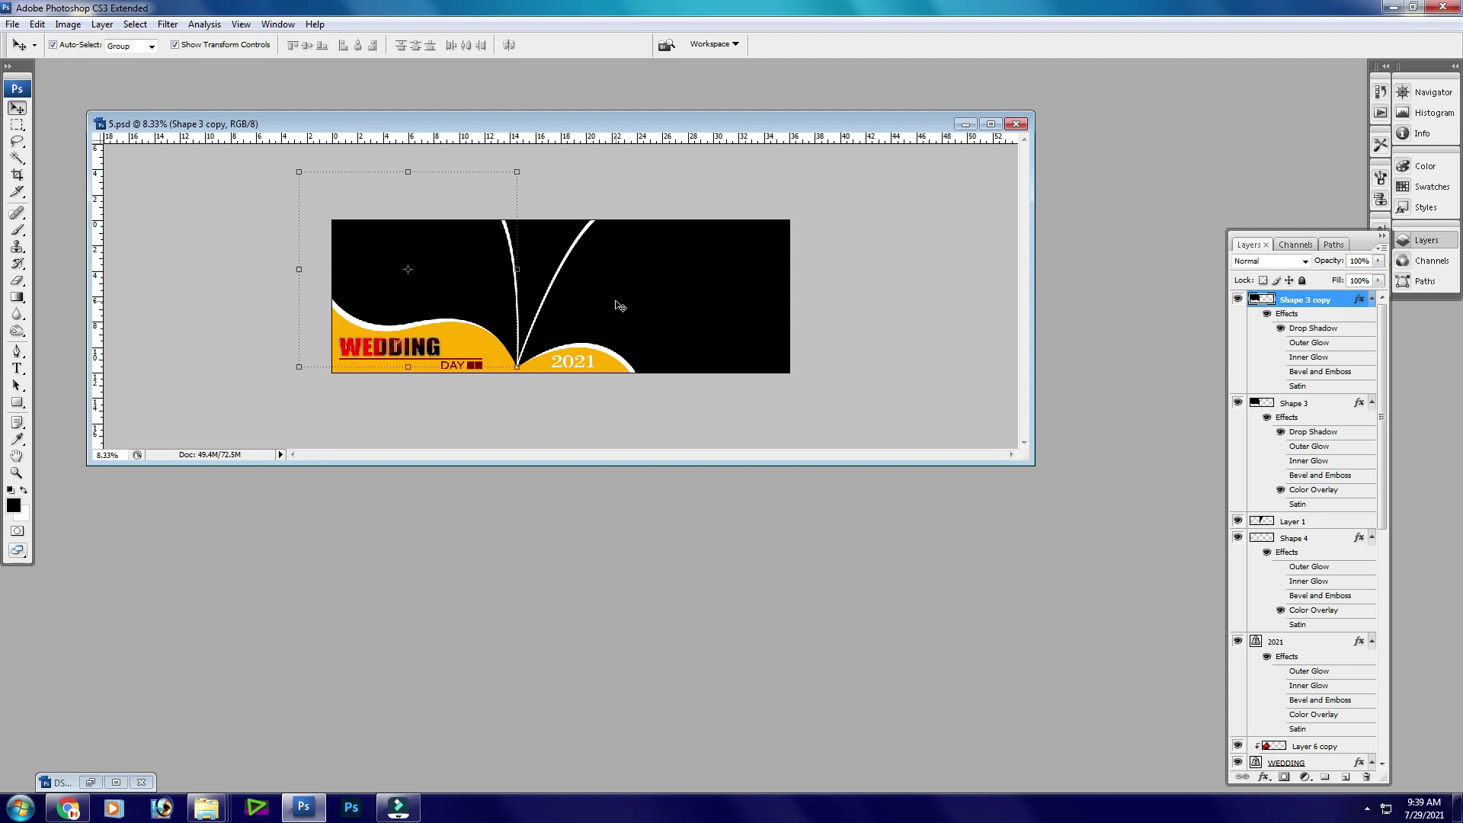
- Close 5.psd without saving and open the template 3.psd from the 12X36___PSD folder
key("ctrl+w")
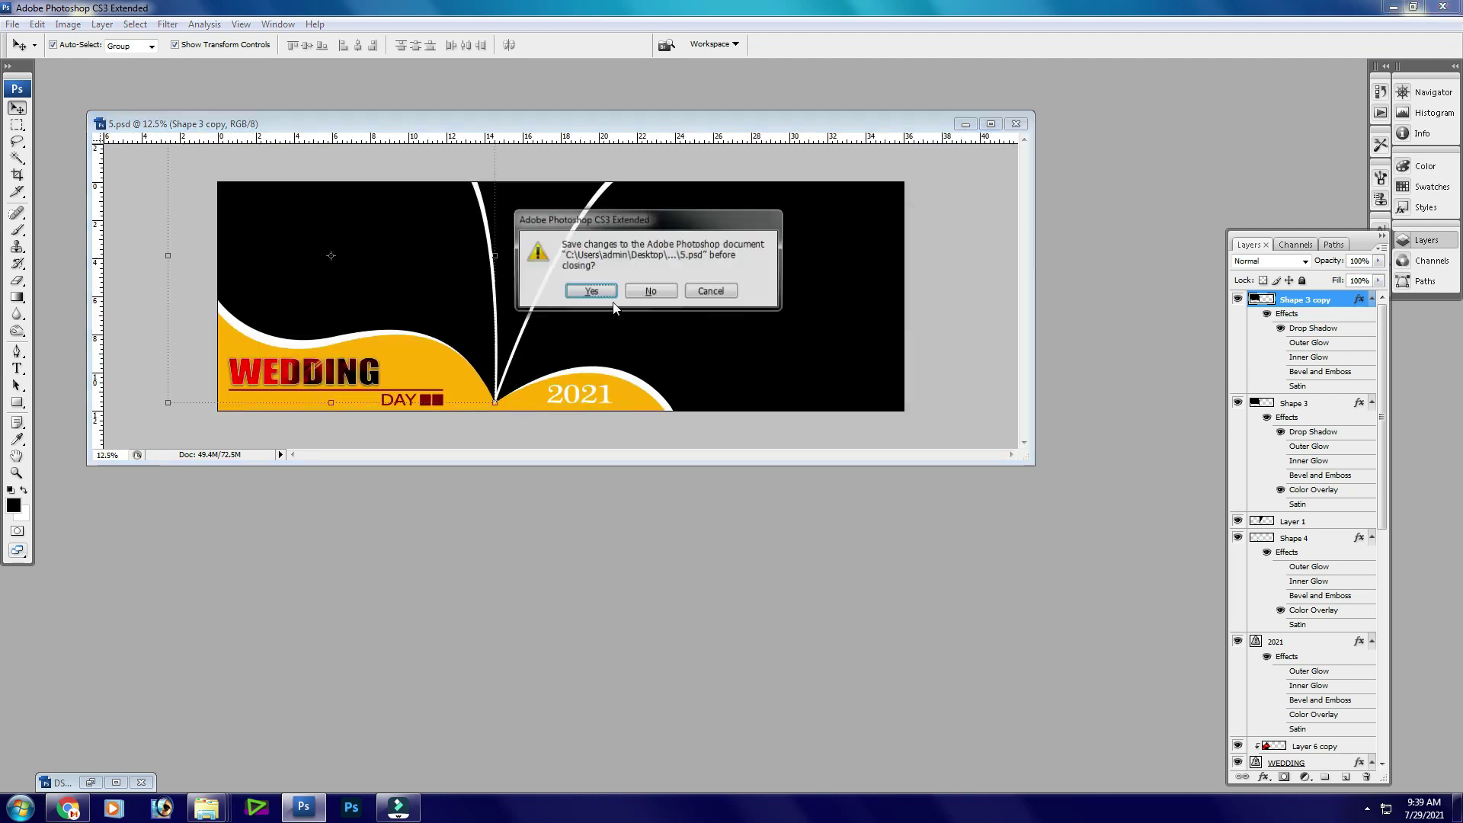
left_click(631, 291)
mouse_move(206, 808)
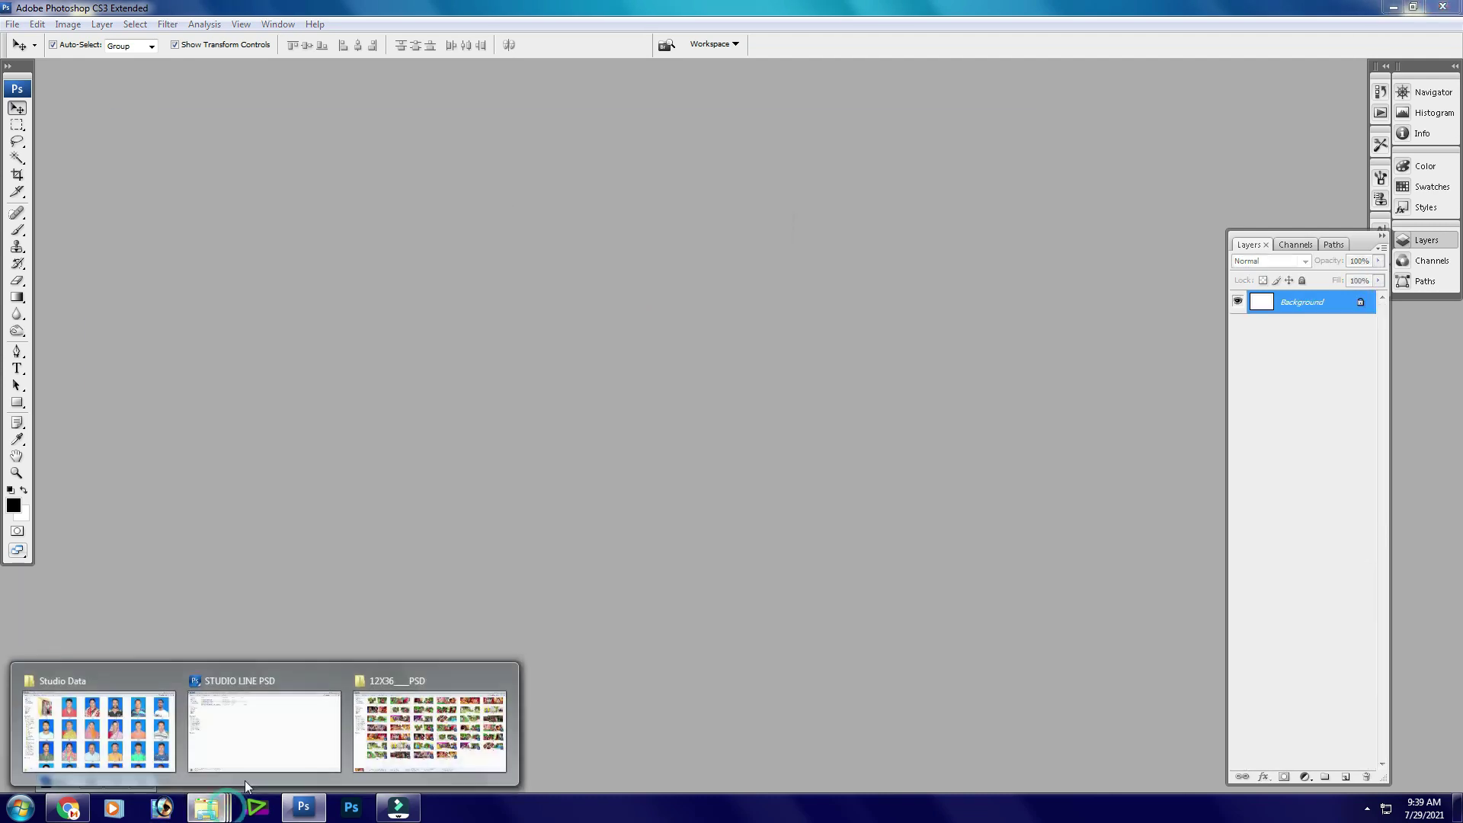
left_click(422, 728)
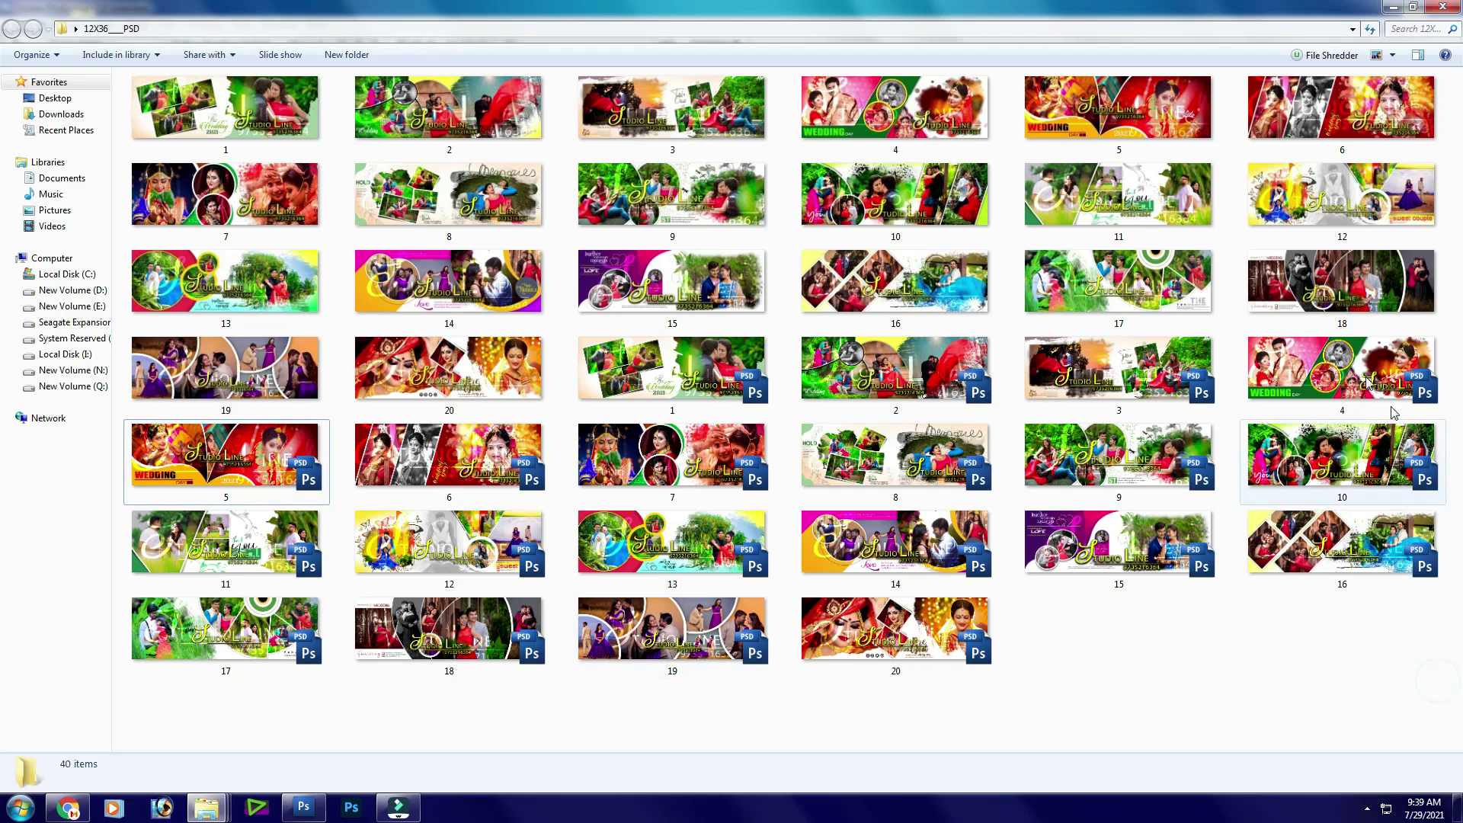
left_click_drag(1120, 373, 708, 215)
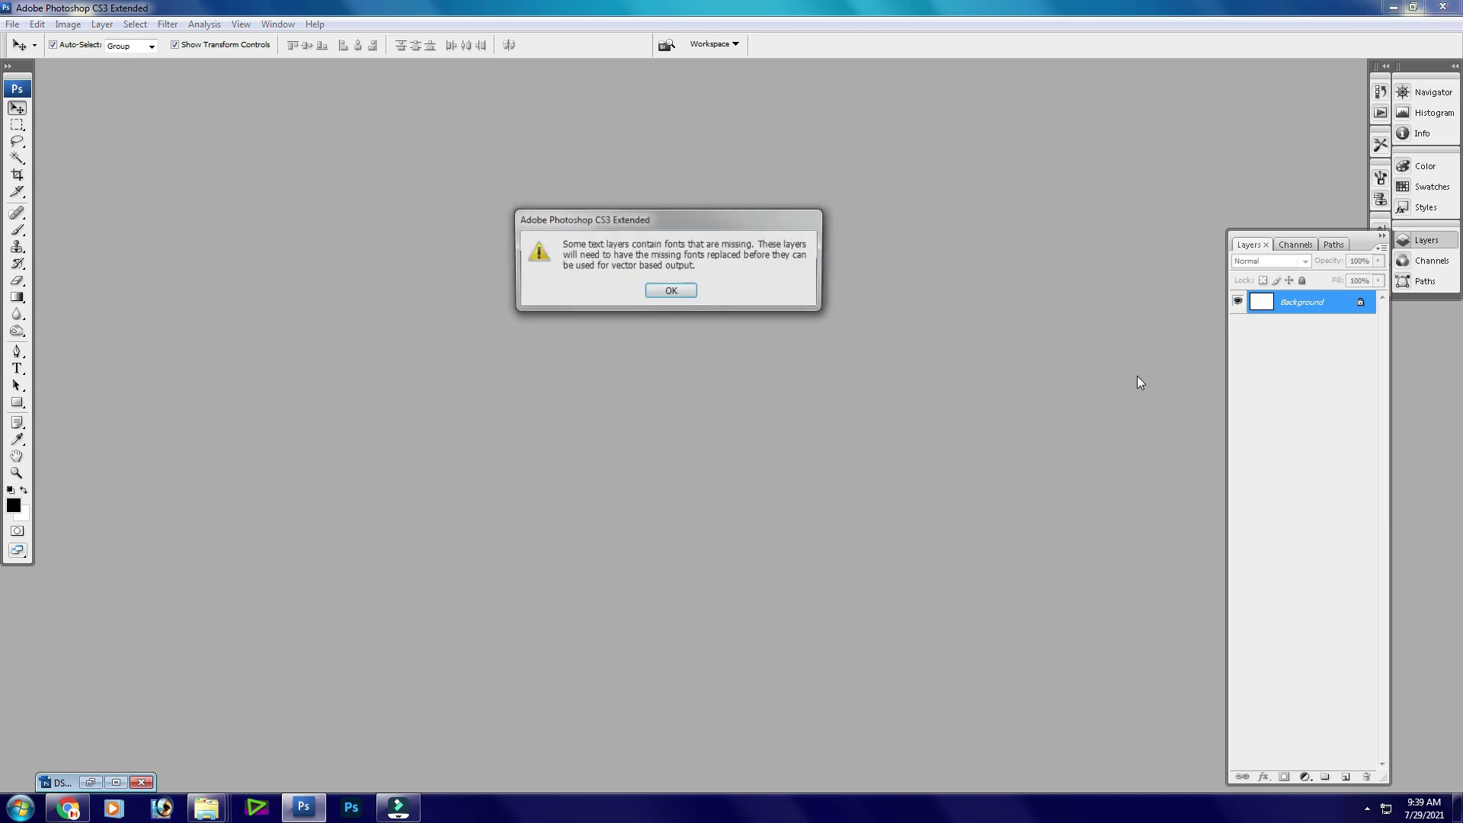
left_click(670, 287)
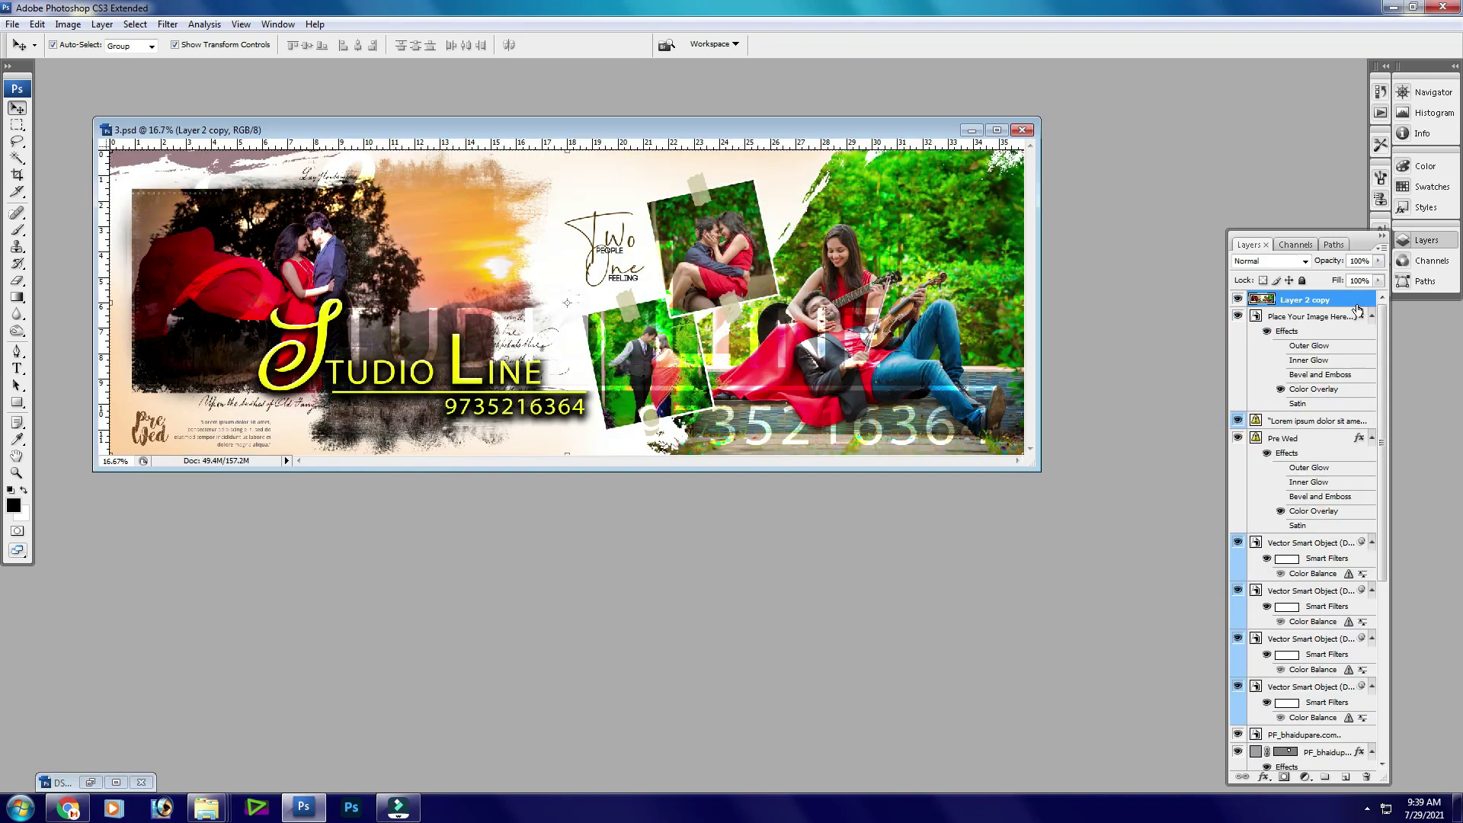
- Hide the Layer 2 copy preview image in 3.psd and try moving the magenta and black brush shapes, undoing both moves
left_click(1237, 299)
left_click_drag(888, 317, 612, 294)
key("ctrl+z")
left_click_drag(453, 286, 683, 265)
key("ctrl+z")
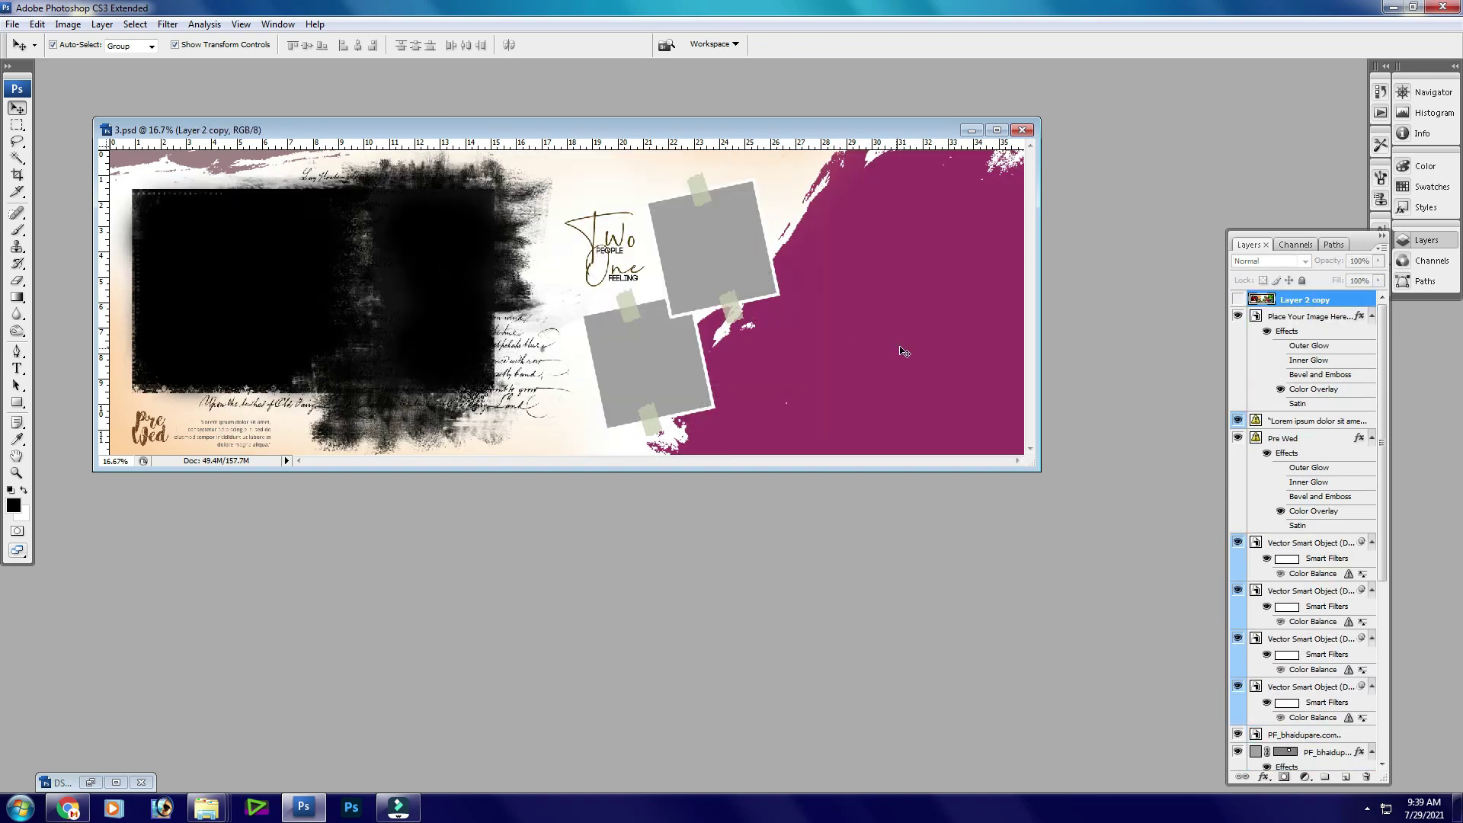
key("ctrl+minus")
key("ctrl+minus")
key("ctrl+plus")
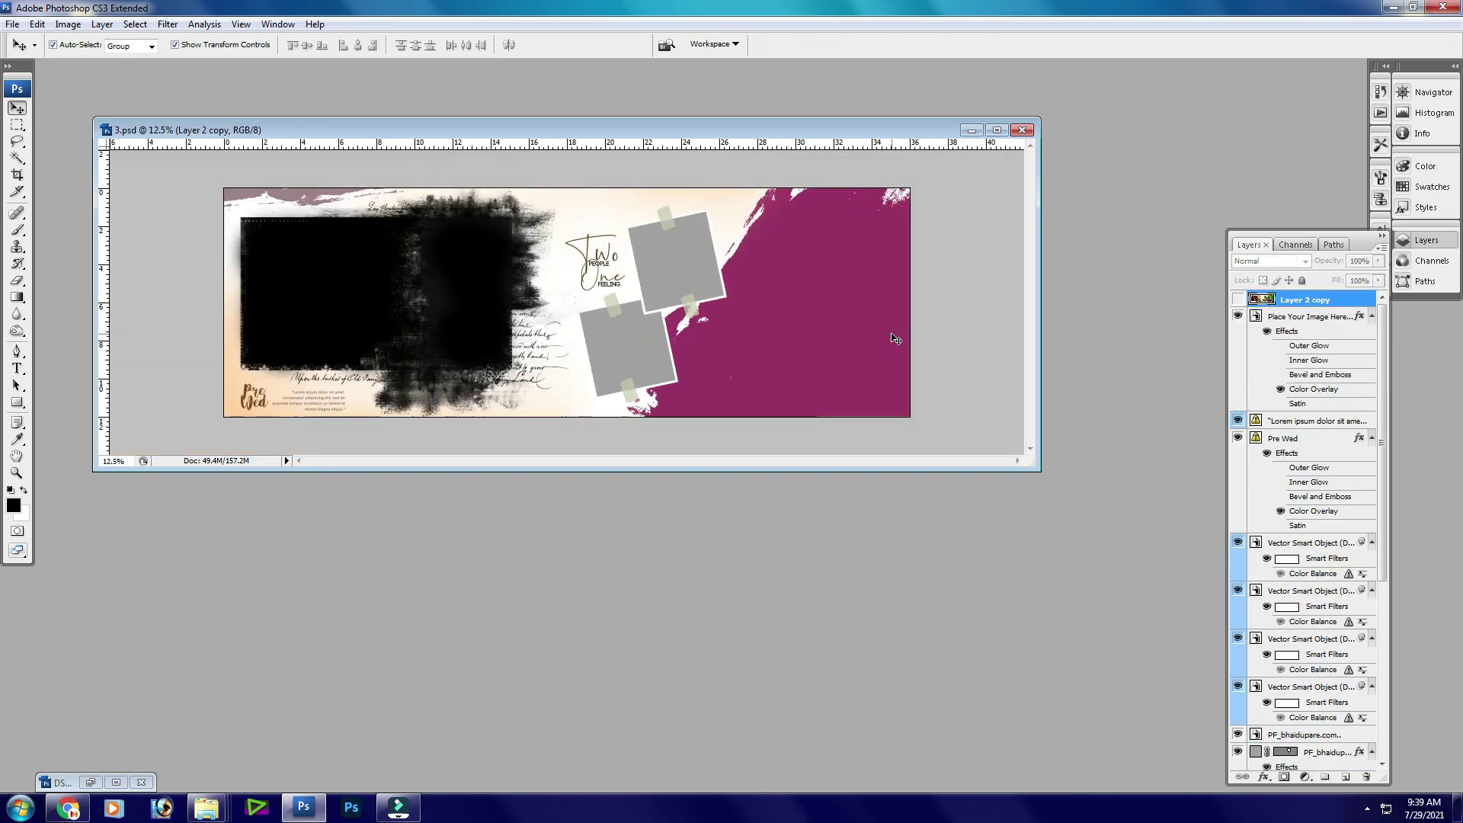